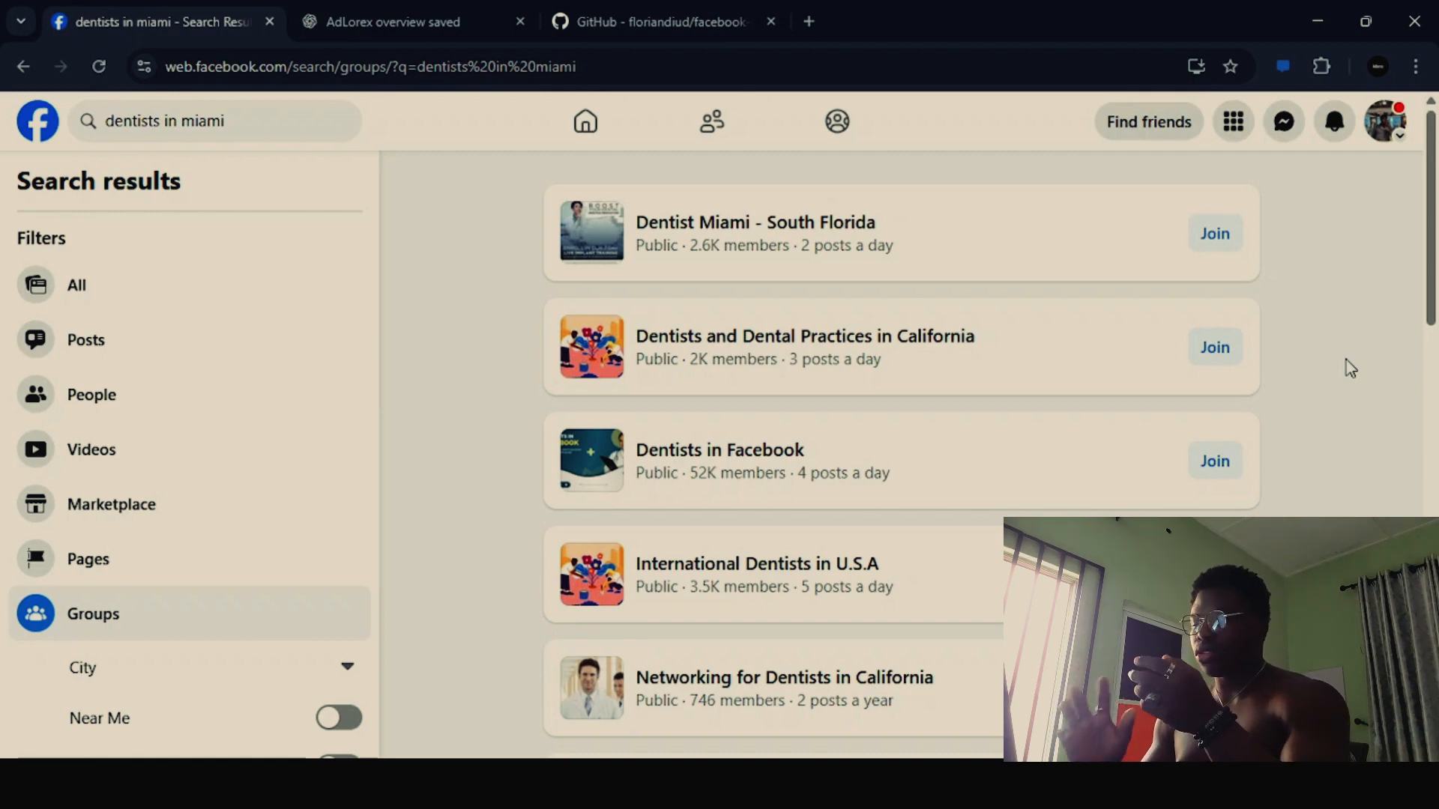
- Open the "Dentists in Facebook" group from the group search results and show its people list
{"action": "scroll", "coordinate": [1349, 367], "scroll_direction": "down", "scroll_amount": 3}
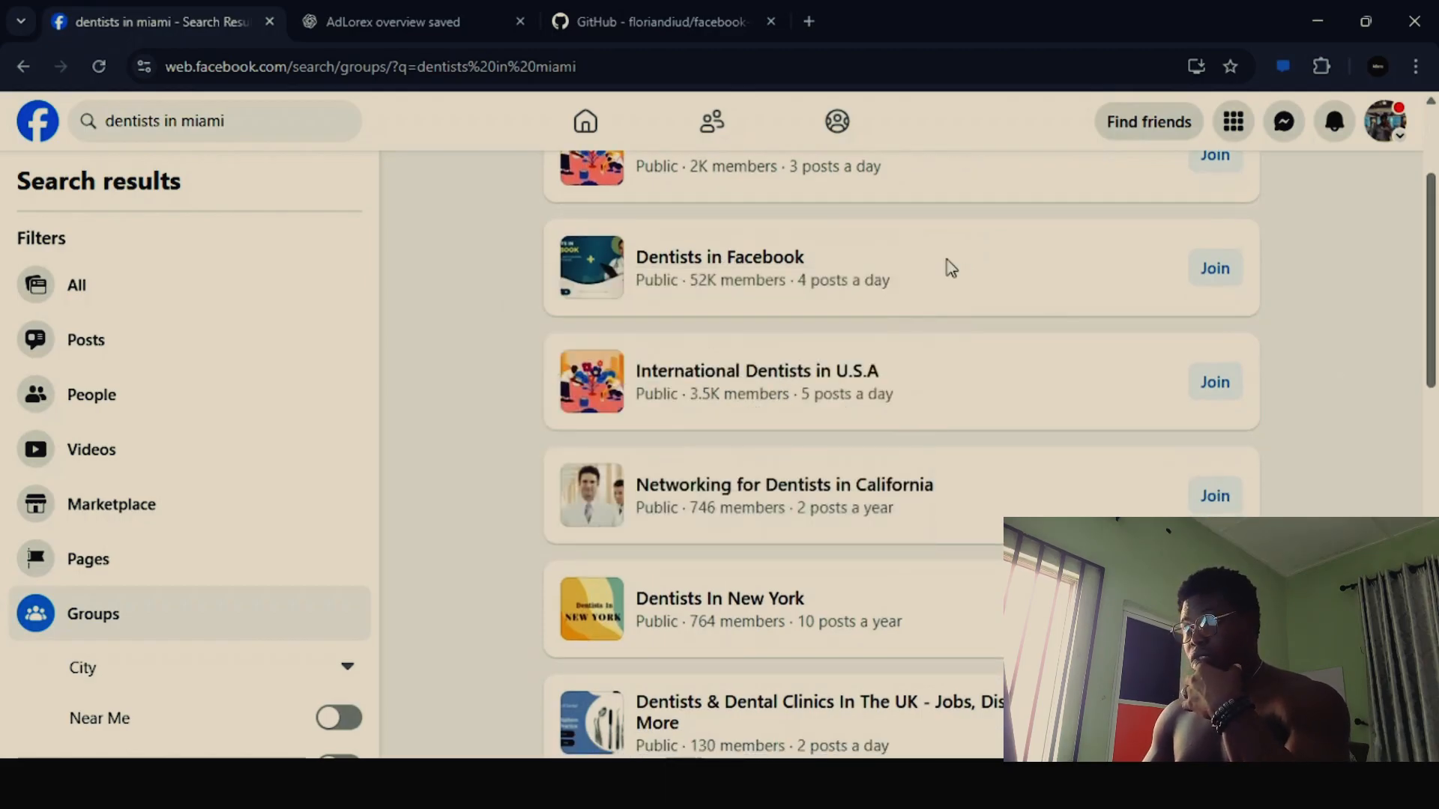
{"action": "mouse_move", "coordinate": [950, 267]}
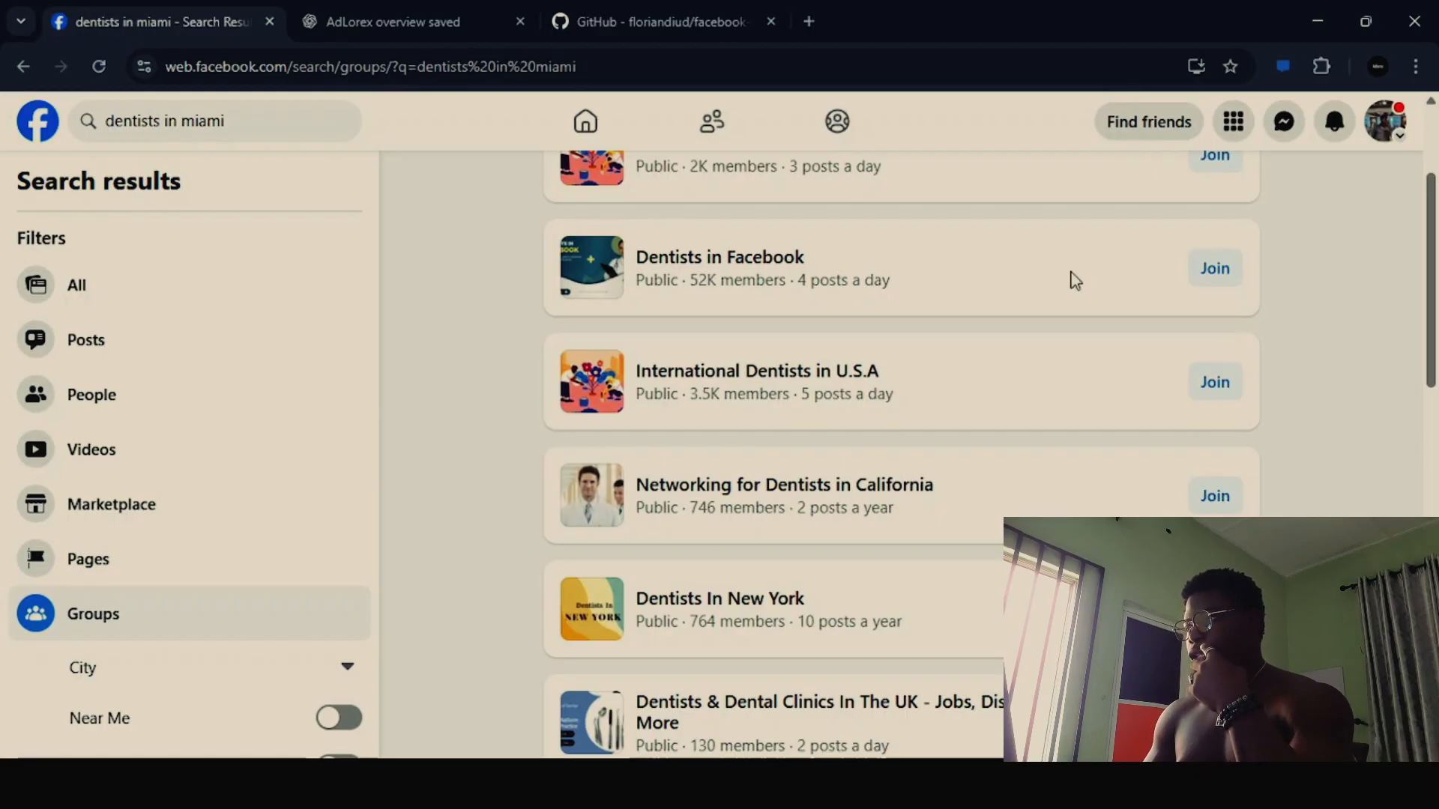
{"action": "left_click", "coordinate": [784, 262]}
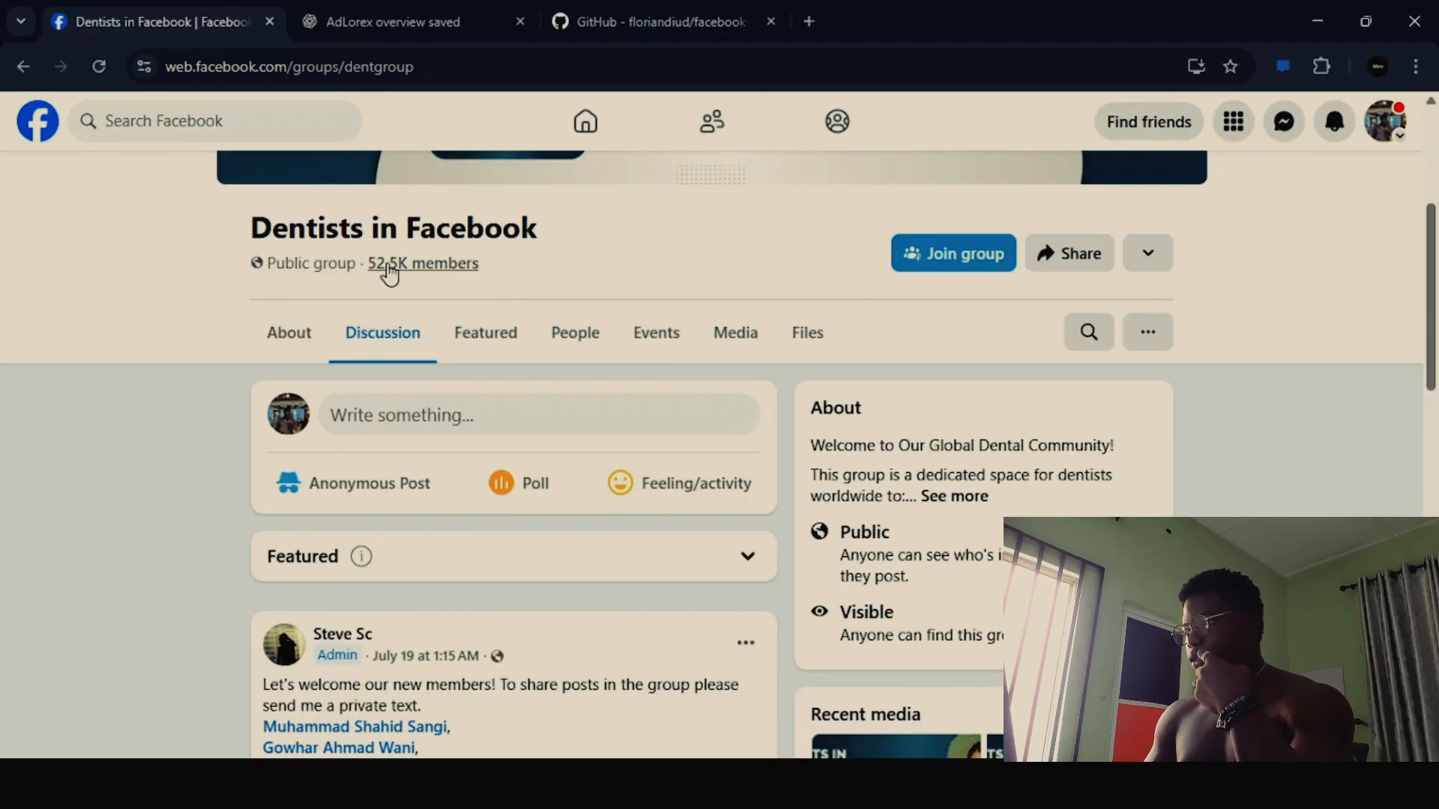
{"action": "scroll", "coordinate": [1104, 437], "scroll_direction": "down", "scroll_amount": 1}
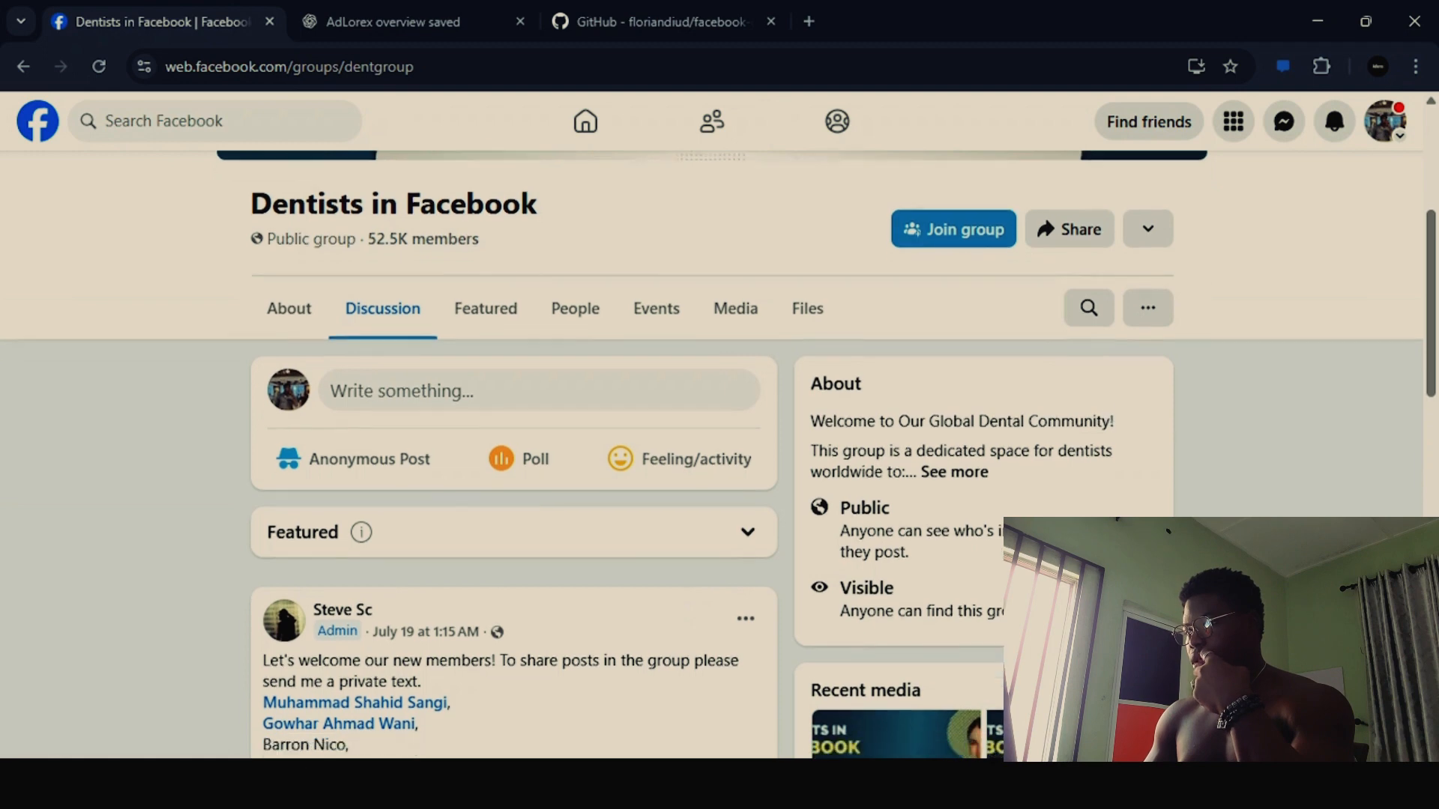
{"action": "scroll", "coordinate": [665, 487], "scroll_direction": "down", "scroll_amount": 2}
{"action": "scroll", "coordinate": [665, 488], "scroll_direction": "up", "scroll_amount": 7}
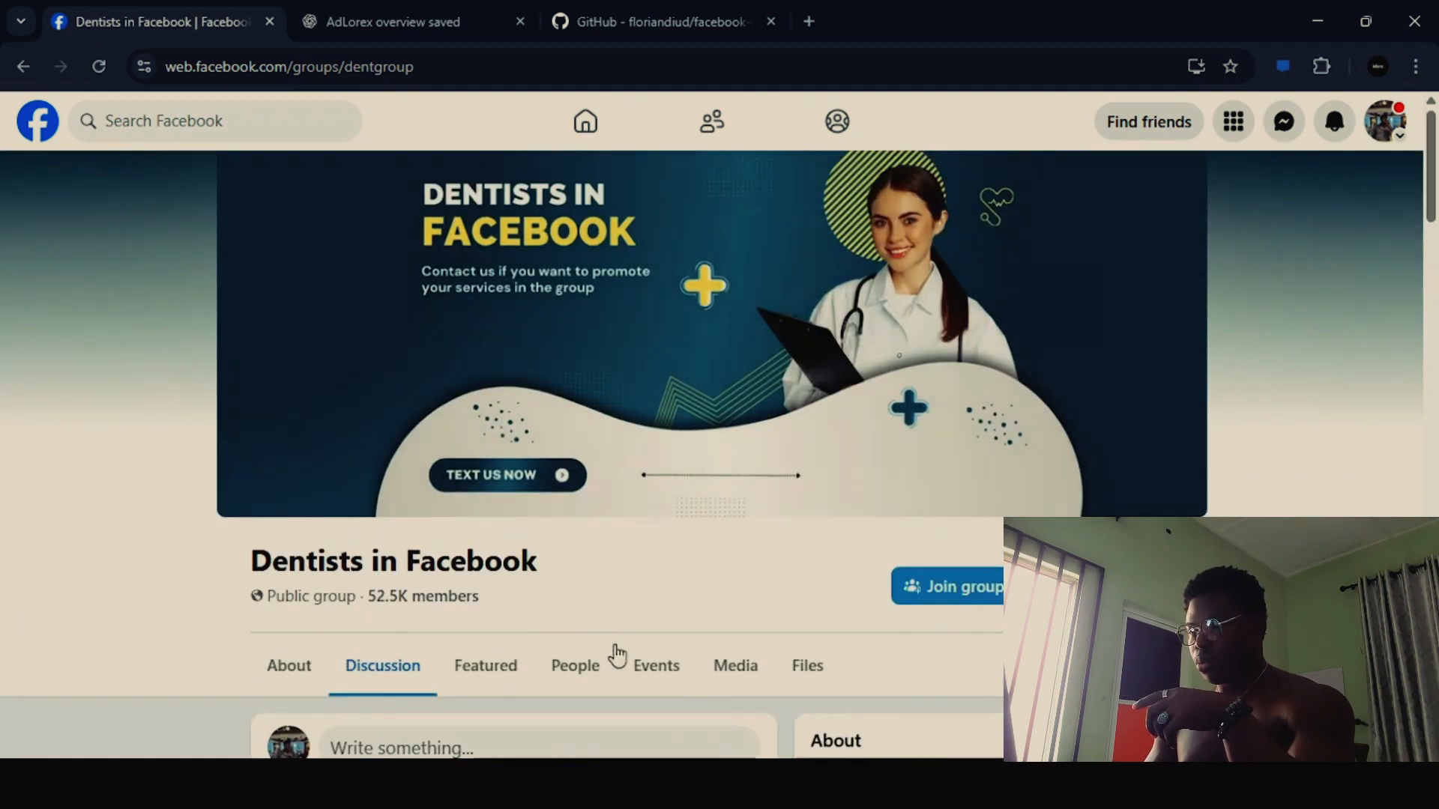
{"action": "left_click", "coordinate": [578, 669]}
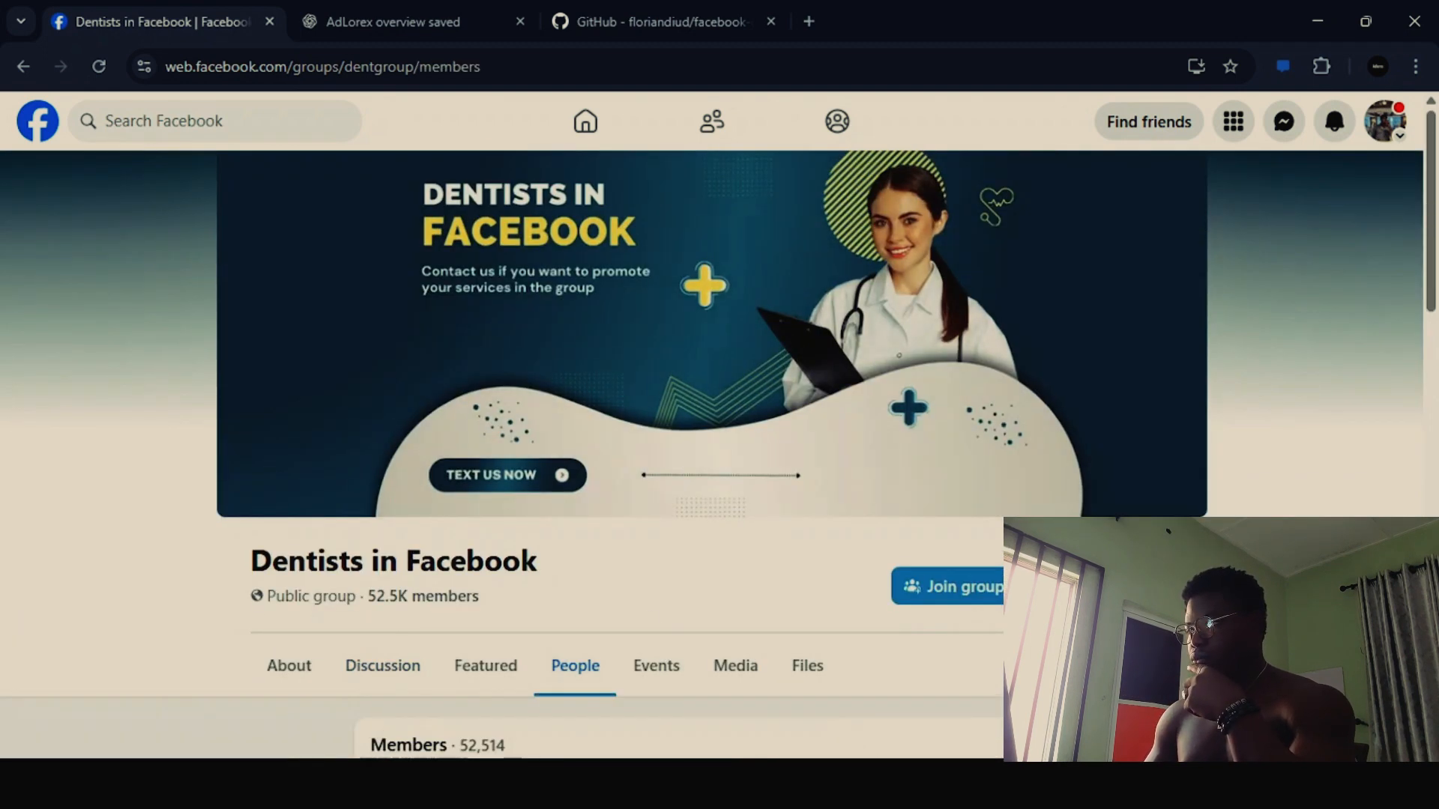
- Browse the group's member list, including the admins and the people new to the group
{"action": "scroll", "coordinate": [711, 450], "scroll_direction": "down", "scroll_amount": 5}
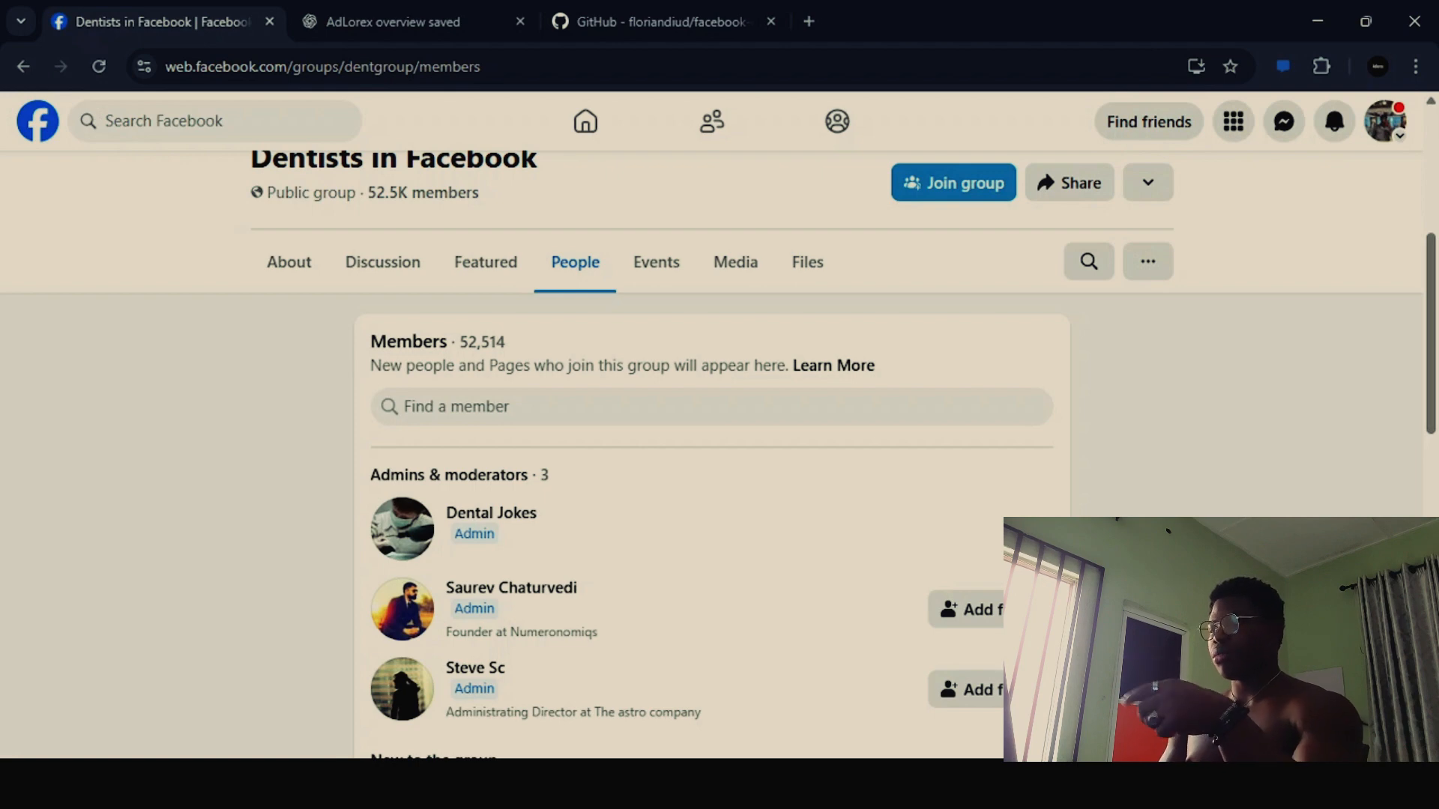
{"action": "scroll", "coordinate": [712, 487], "scroll_direction": "down", "scroll_amount": 5}
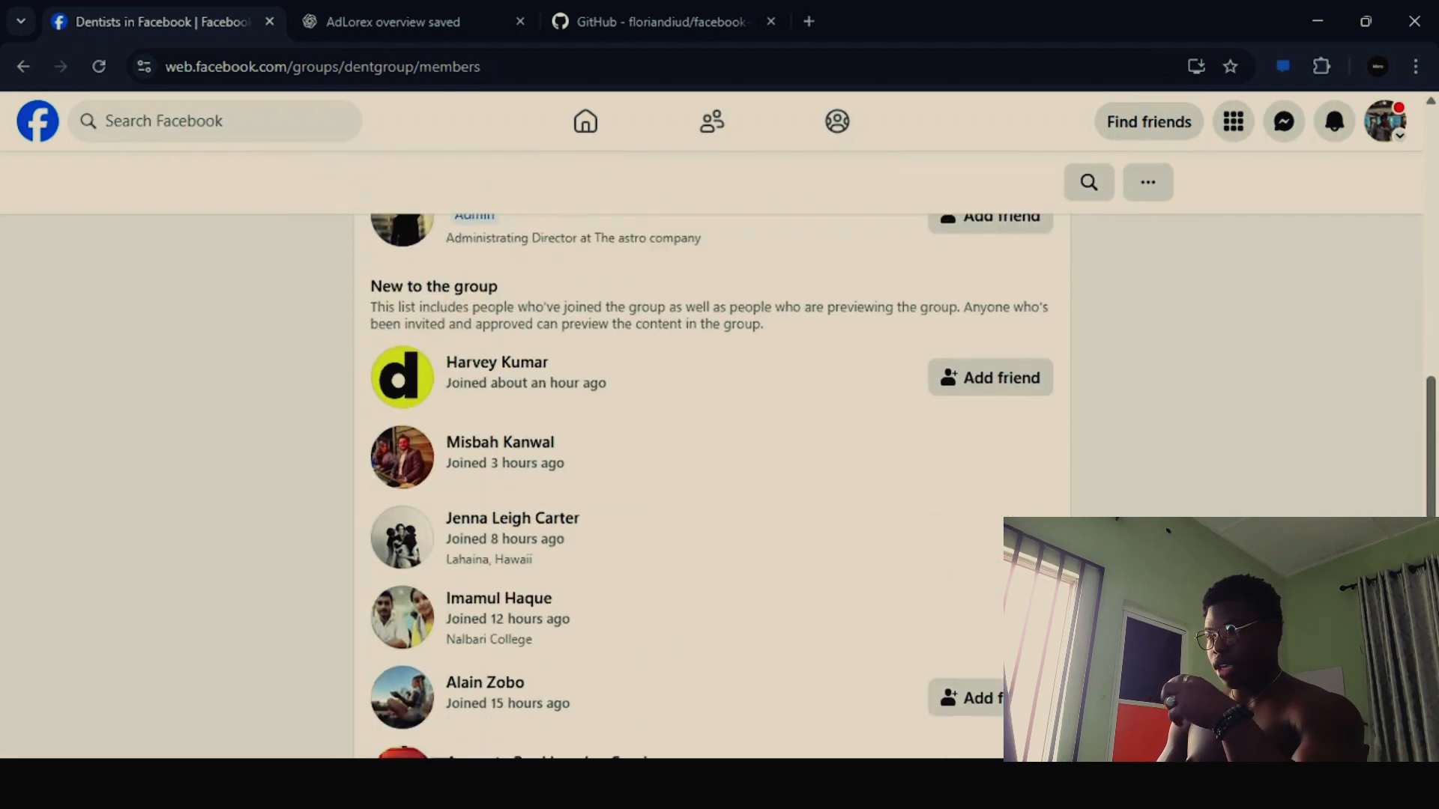
{"action": "scroll", "coordinate": [712, 487], "scroll_direction": "down", "scroll_amount": 5}
{"action": "scroll", "coordinate": [712, 487], "scroll_direction": "down", "scroll_amount": 5}
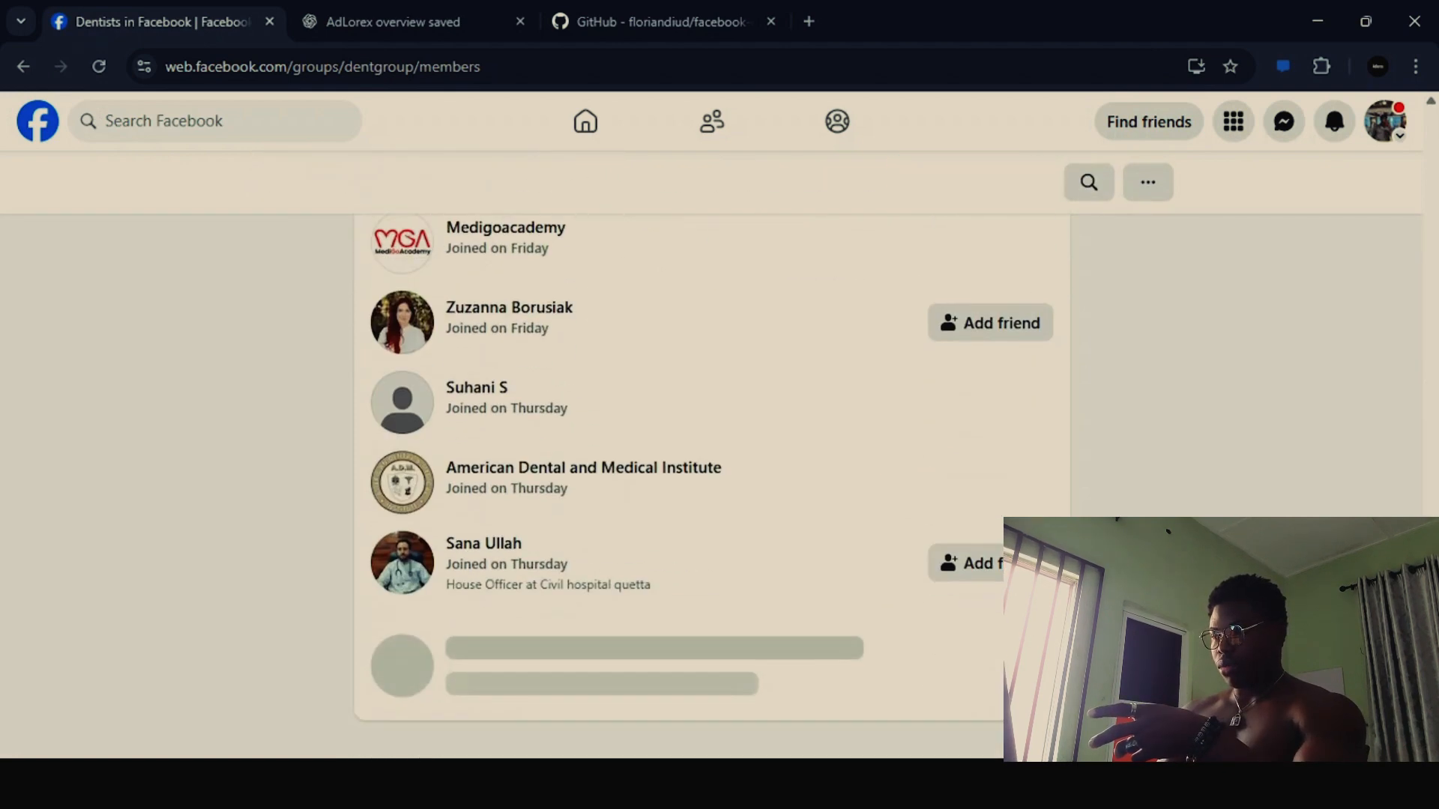
{"action": "scroll", "coordinate": [712, 487], "scroll_direction": "down", "scroll_amount": 15}
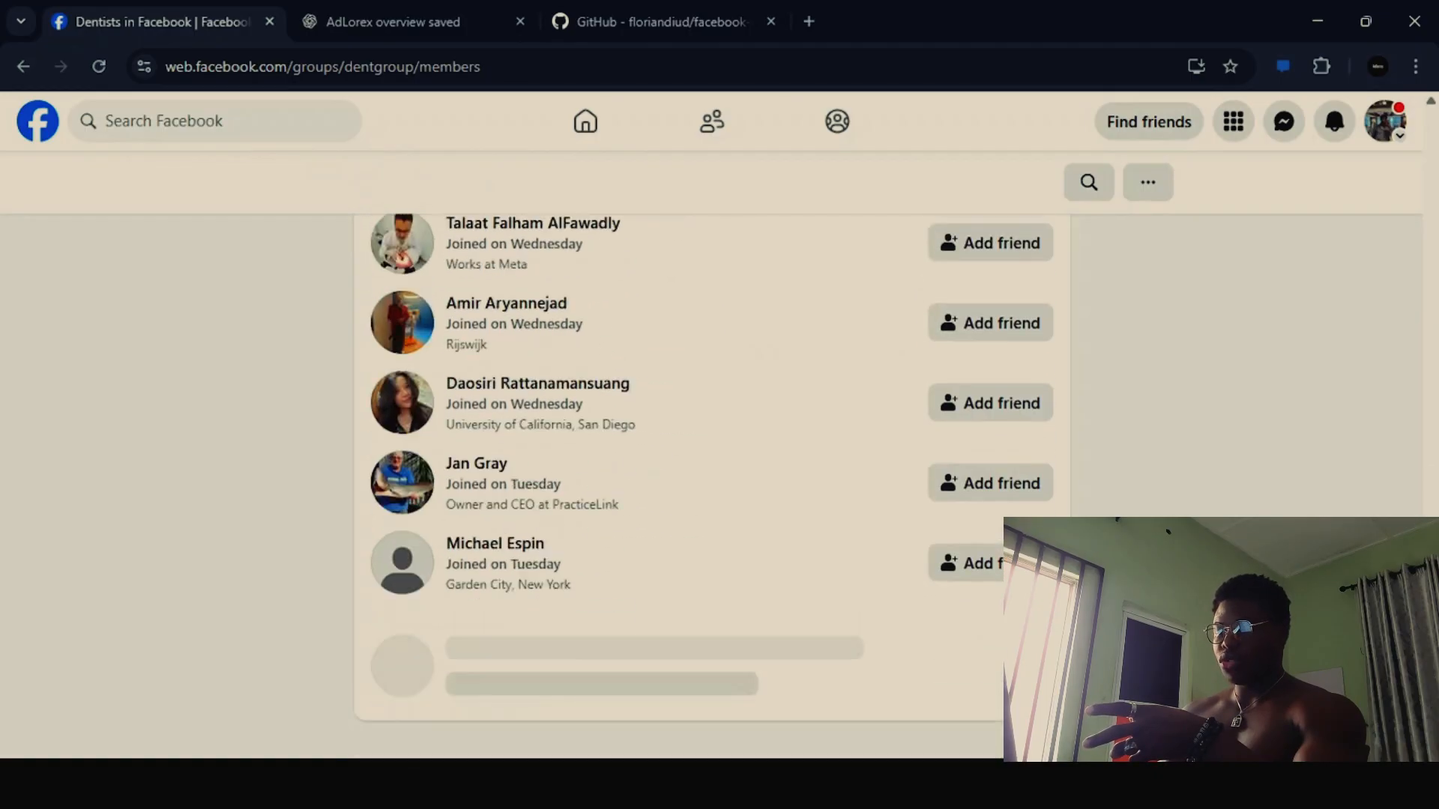
{"action": "scroll", "coordinate": [712, 487], "scroll_direction": "down", "scroll_amount": 5}
{"action": "key", "text": "Home"}
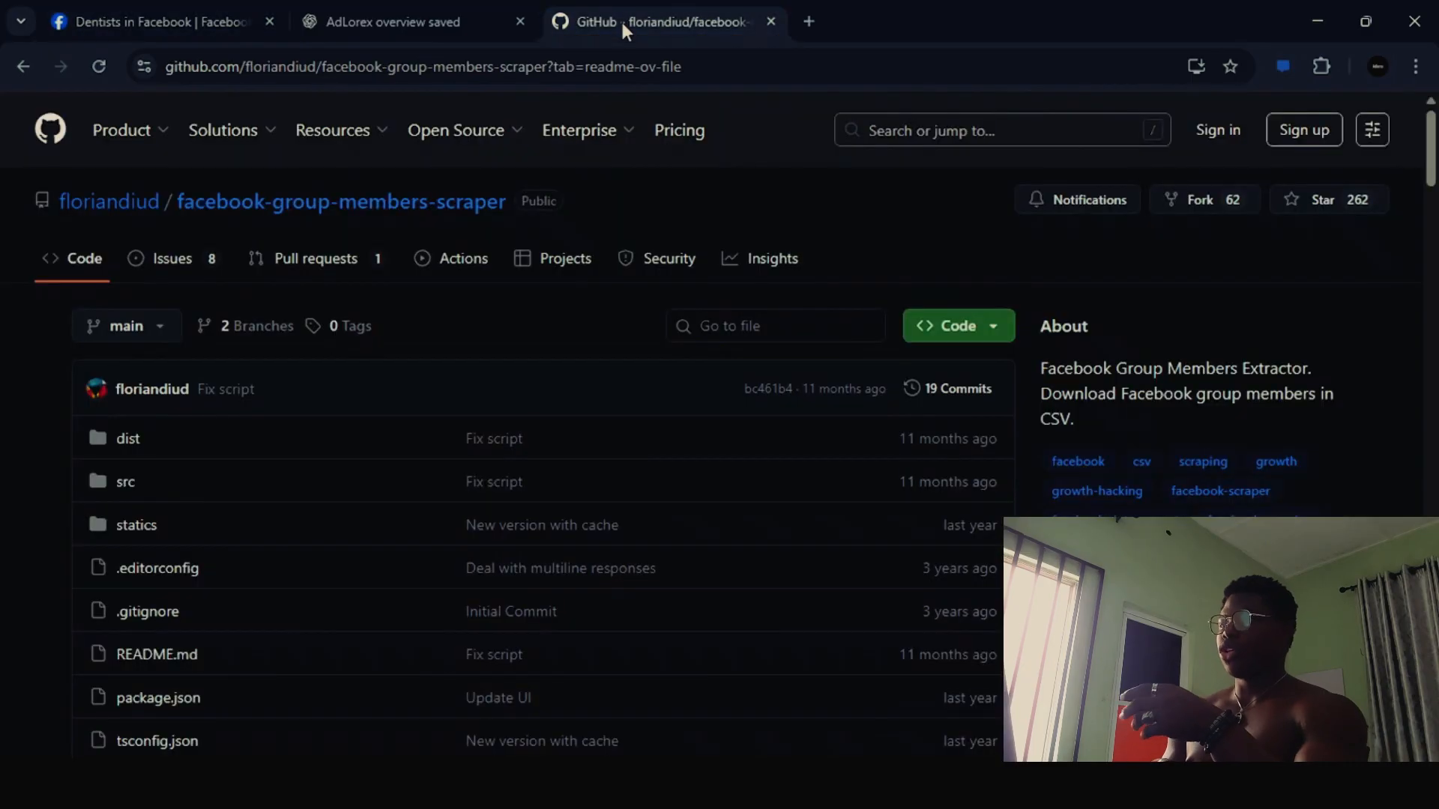
- Switch to the GitHub facebook-group-members-scraper repository, copy the dist/main.min.js script from its README and review the usage instructions
{"action": "left_click", "coordinate": [620, 19]}
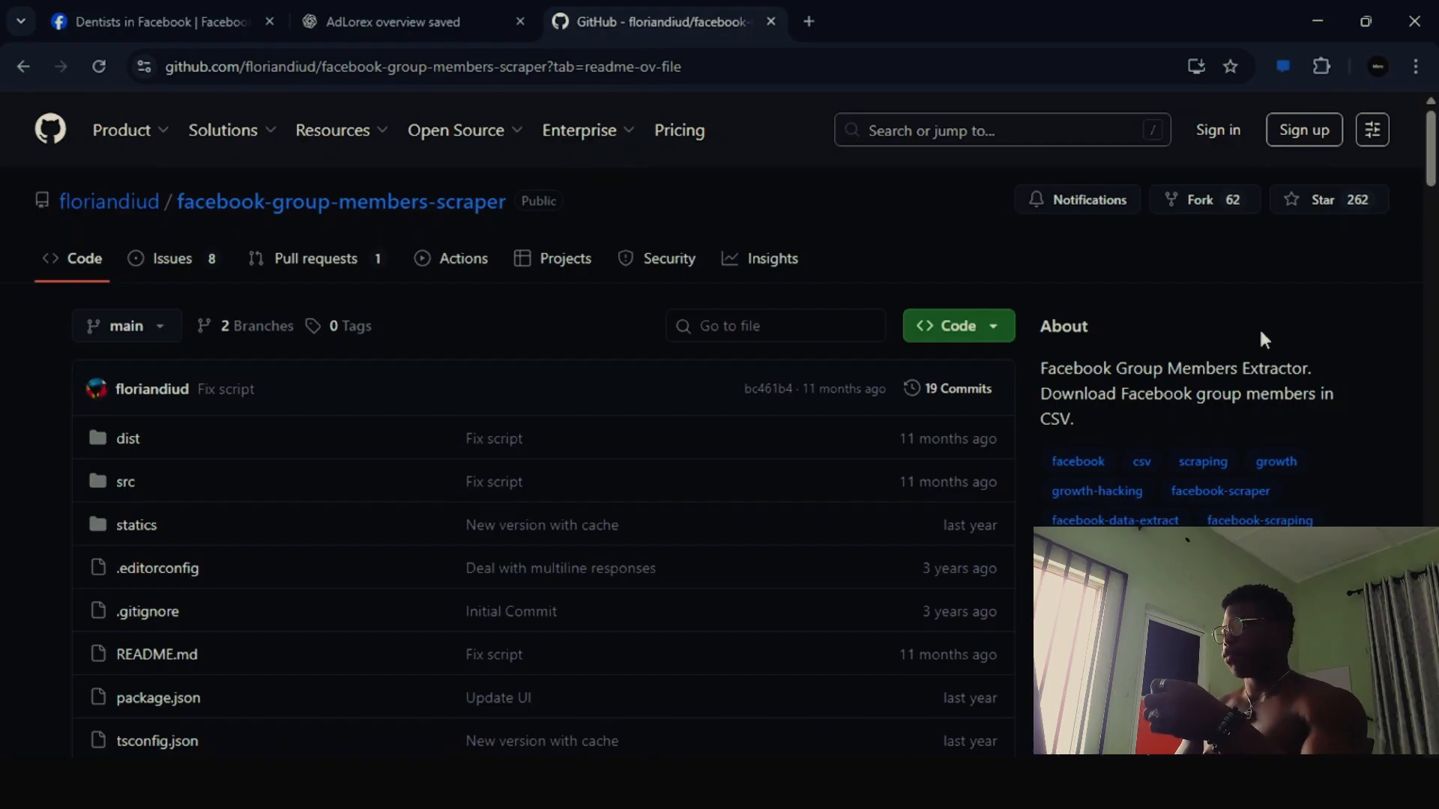
{"action": "scroll", "coordinate": [1258, 334], "scroll_direction": "down", "scroll_amount": 2}
{"action": "scroll", "coordinate": [899, 477], "scroll_direction": "down", "scroll_amount": 12}
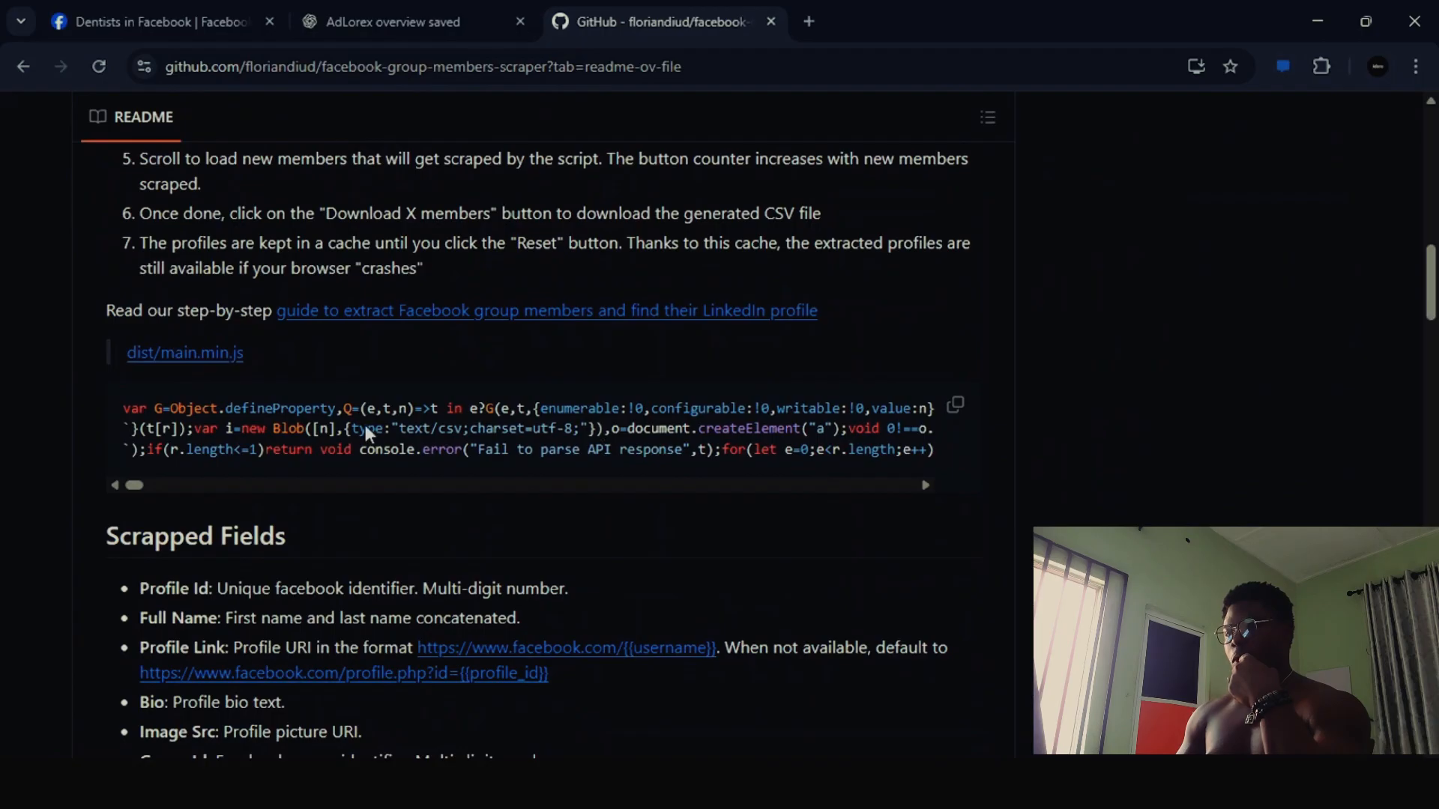
{"action": "left_click", "coordinate": [955, 404]}
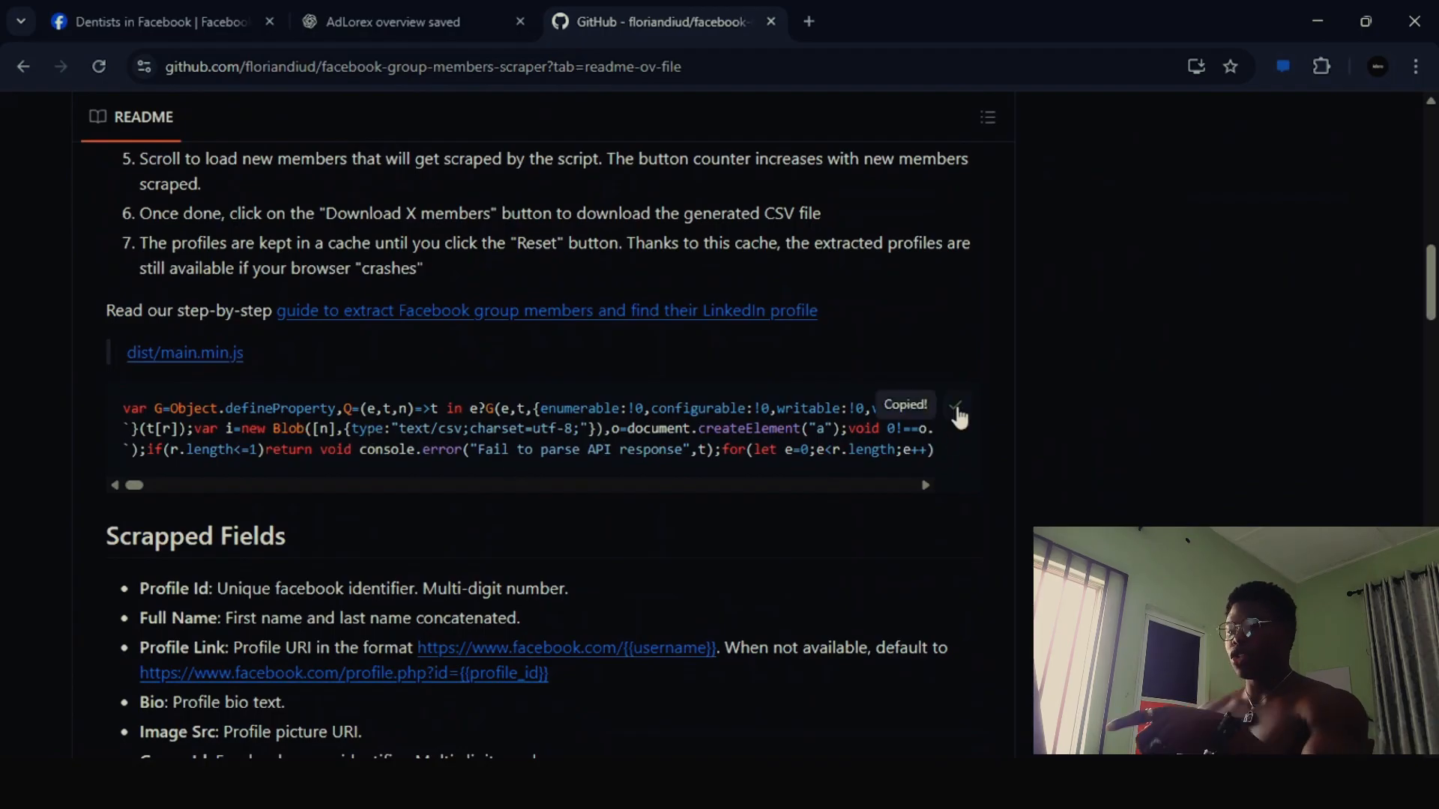
{"action": "scroll", "coordinate": [959, 417], "scroll_direction": "up", "scroll_amount": 2}
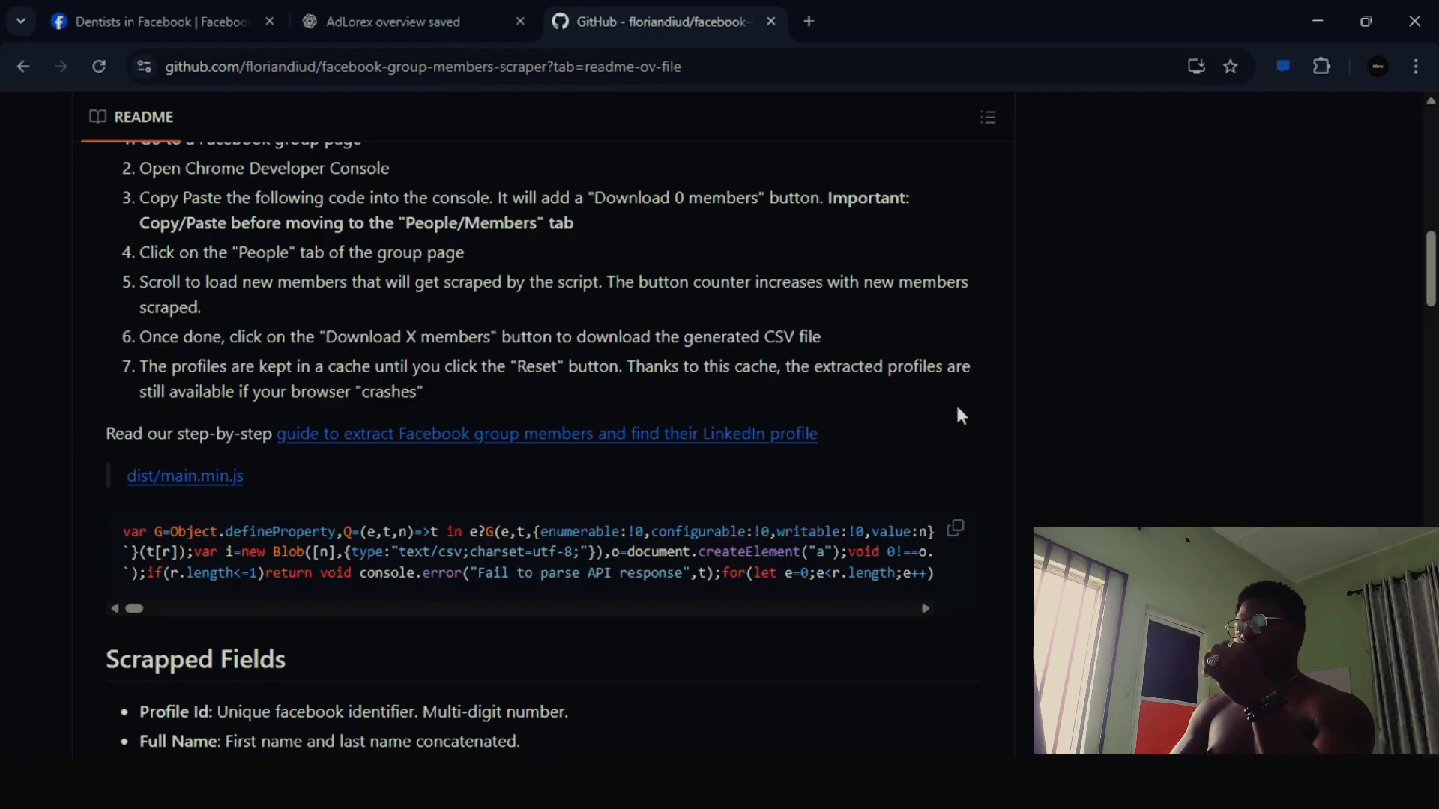
{"action": "left_click", "coordinate": [955, 528]}
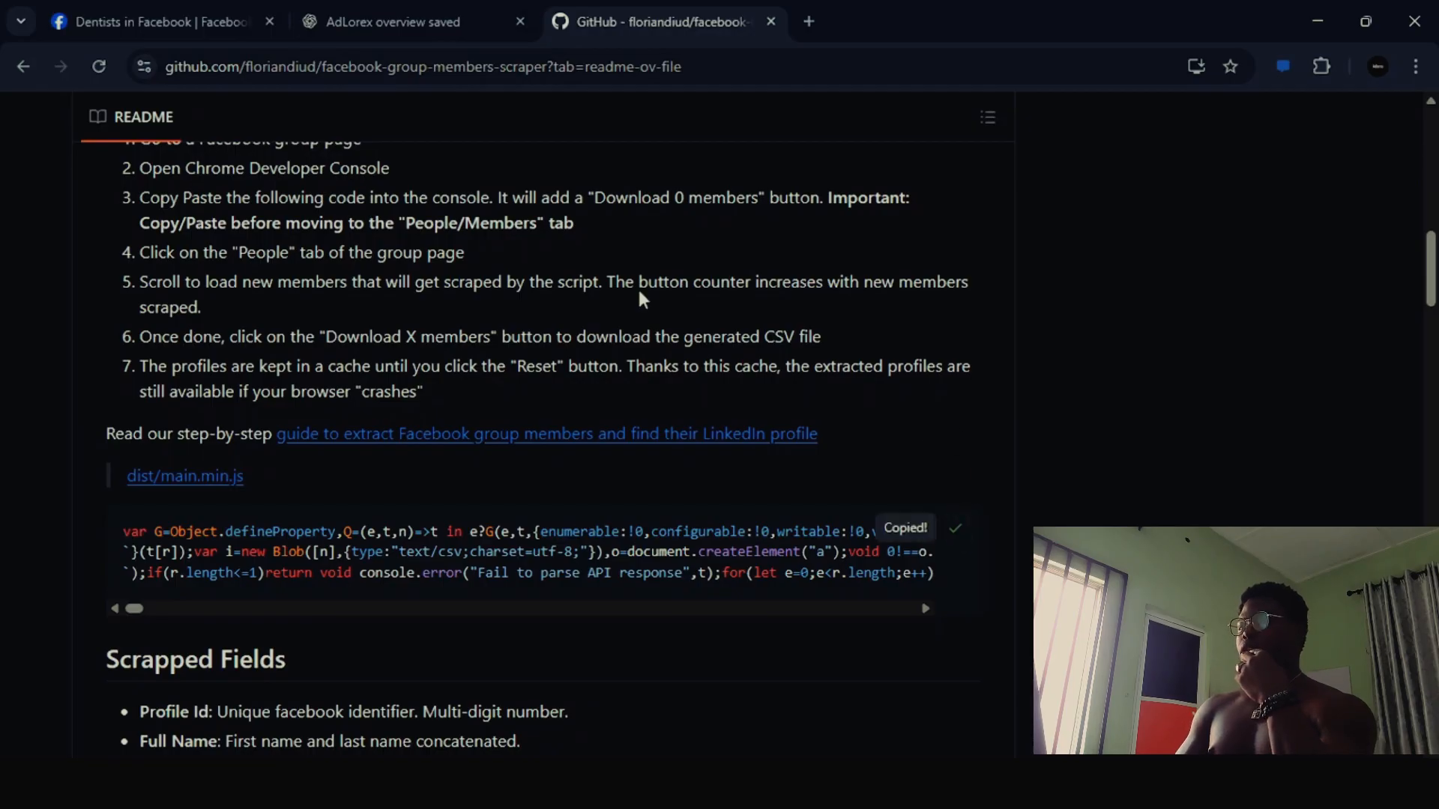
{"action": "scroll", "coordinate": [263, 185], "scroll_direction": "down", "scroll_amount": 15}
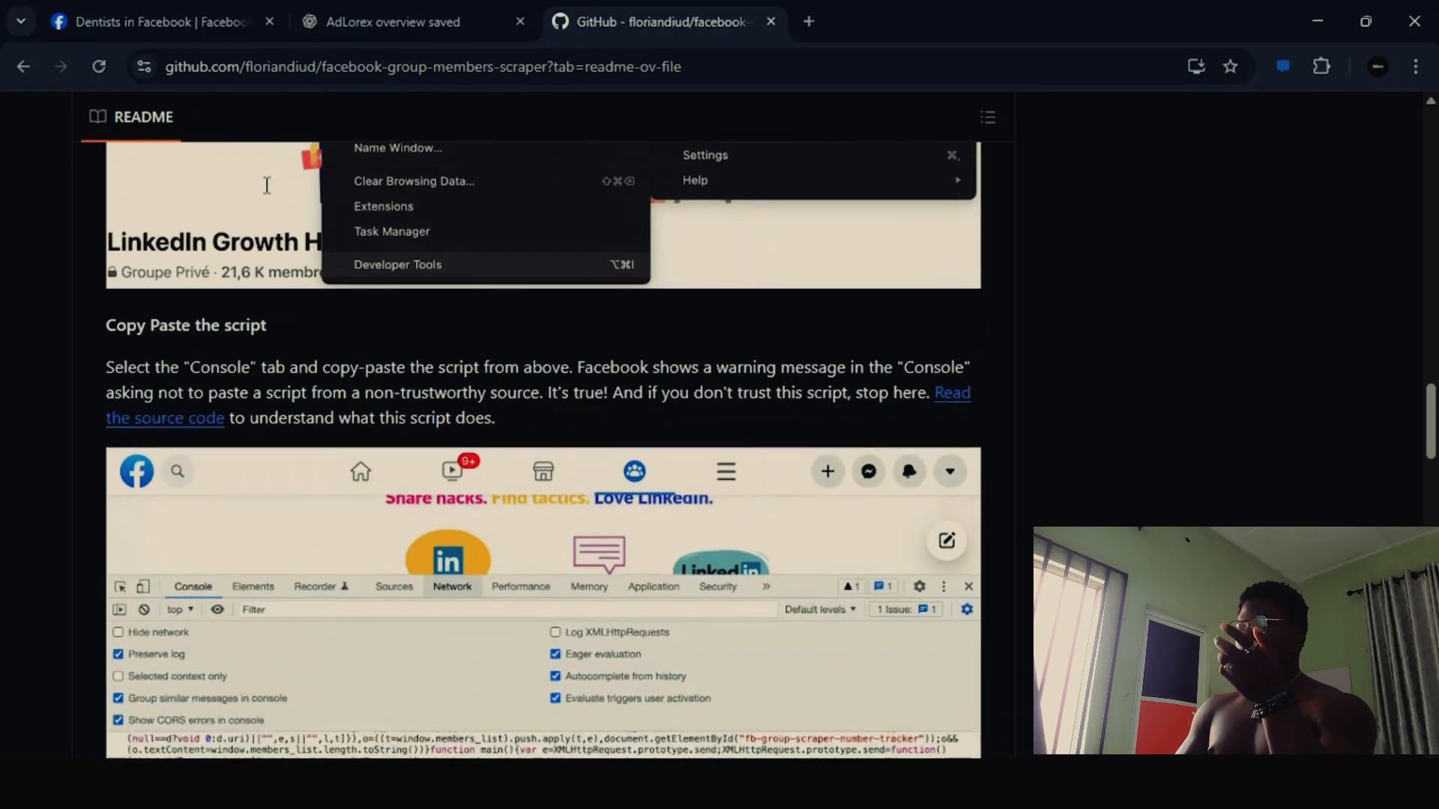
{"action": "scroll", "coordinate": [266, 185], "scroll_direction": "up", "scroll_amount": 12}
{"action": "scroll", "coordinate": [266, 185], "scroll_direction": "up", "scroll_amount": 5}
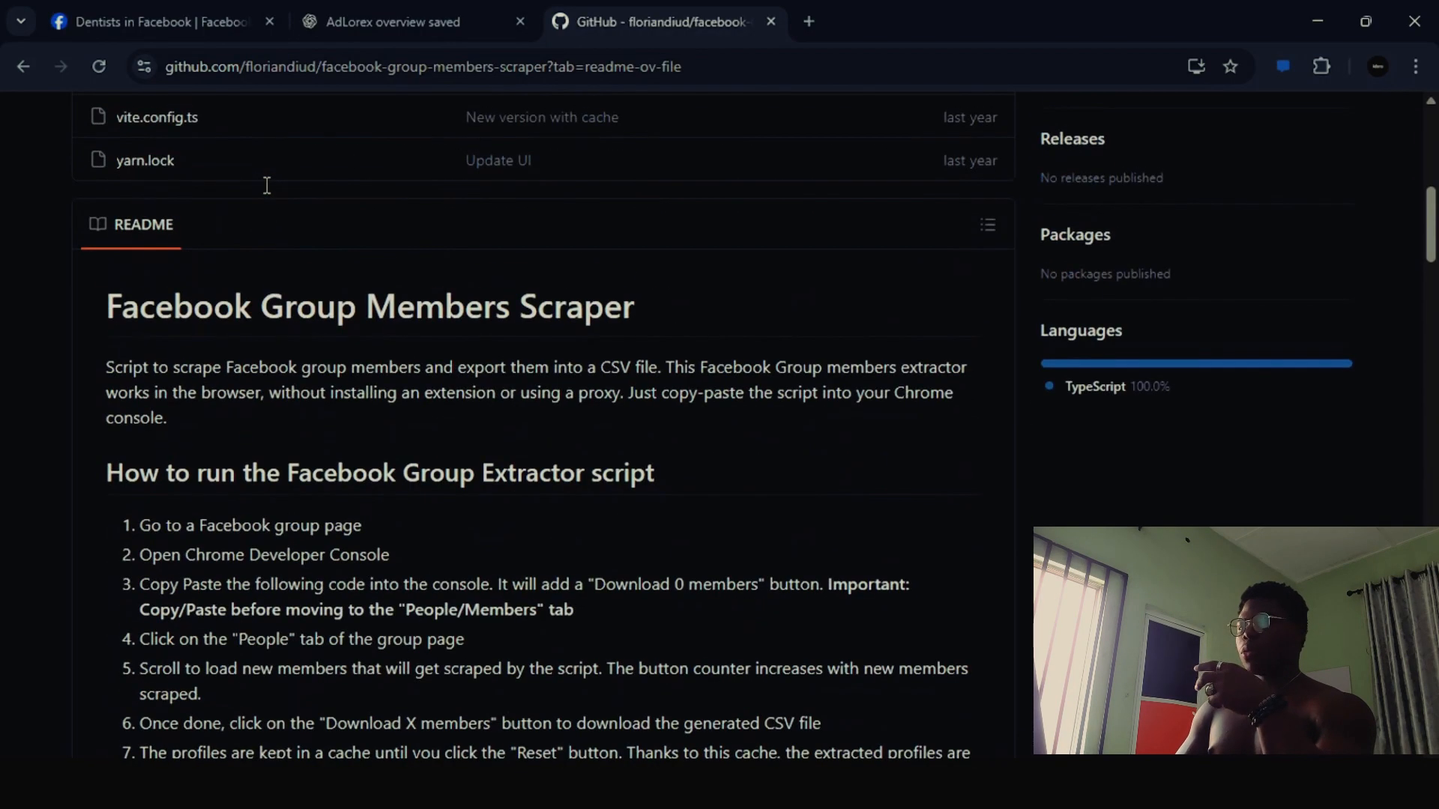
- Return to the Facebook group's members page and open the browser's developer console
{"action": "left_click", "coordinate": [159, 12]}
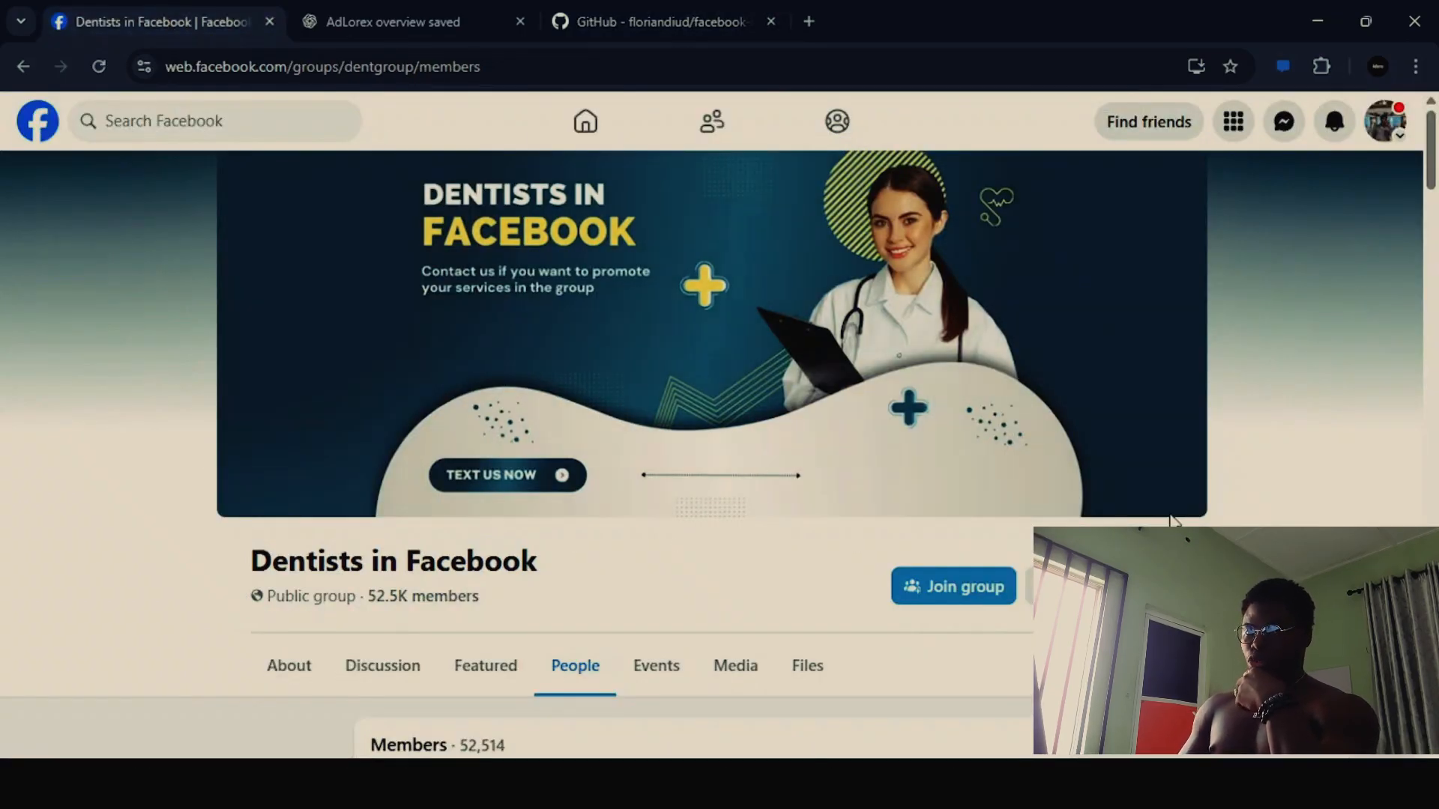
{"action": "key", "text": "F12"}
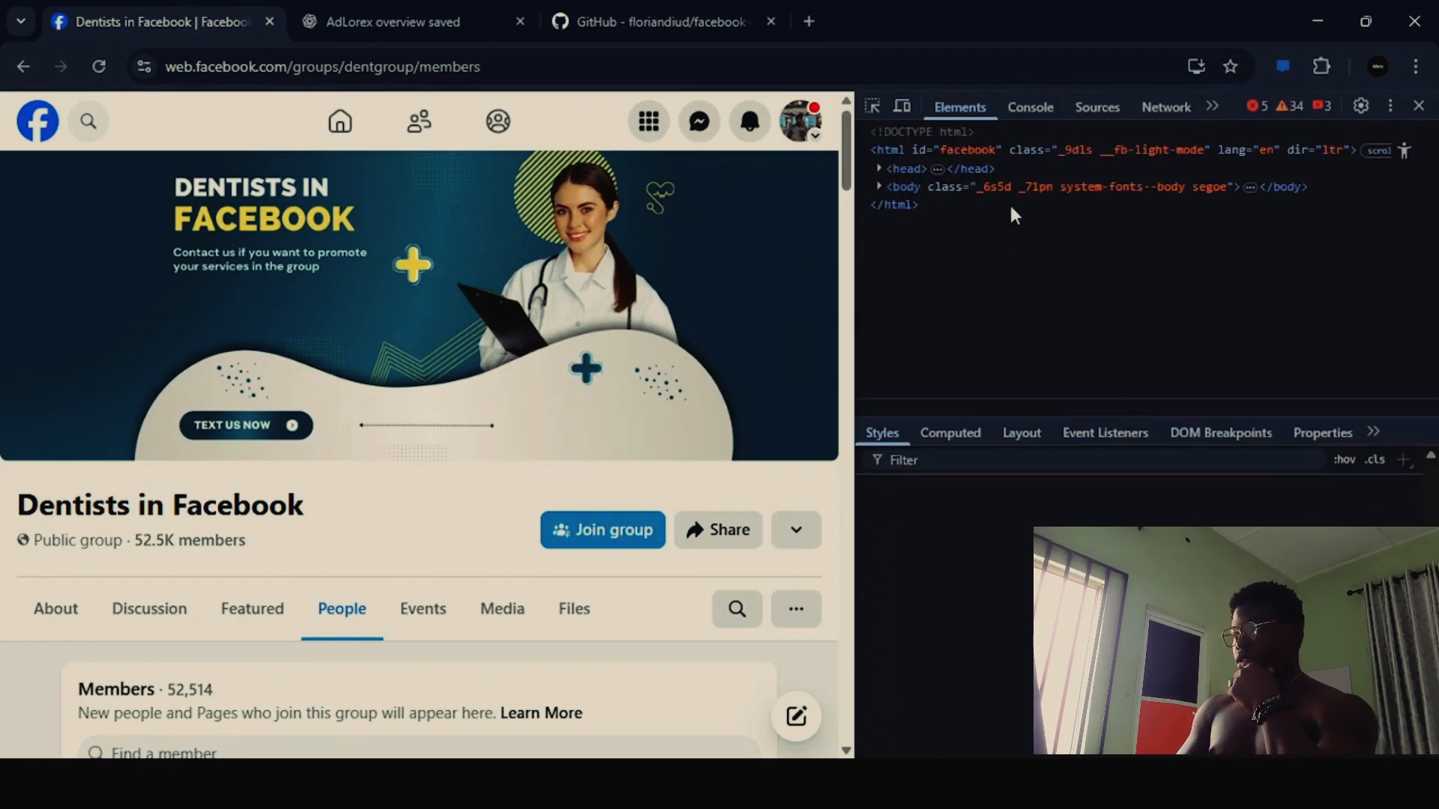
{"action": "left_click", "coordinate": [1010, 205]}
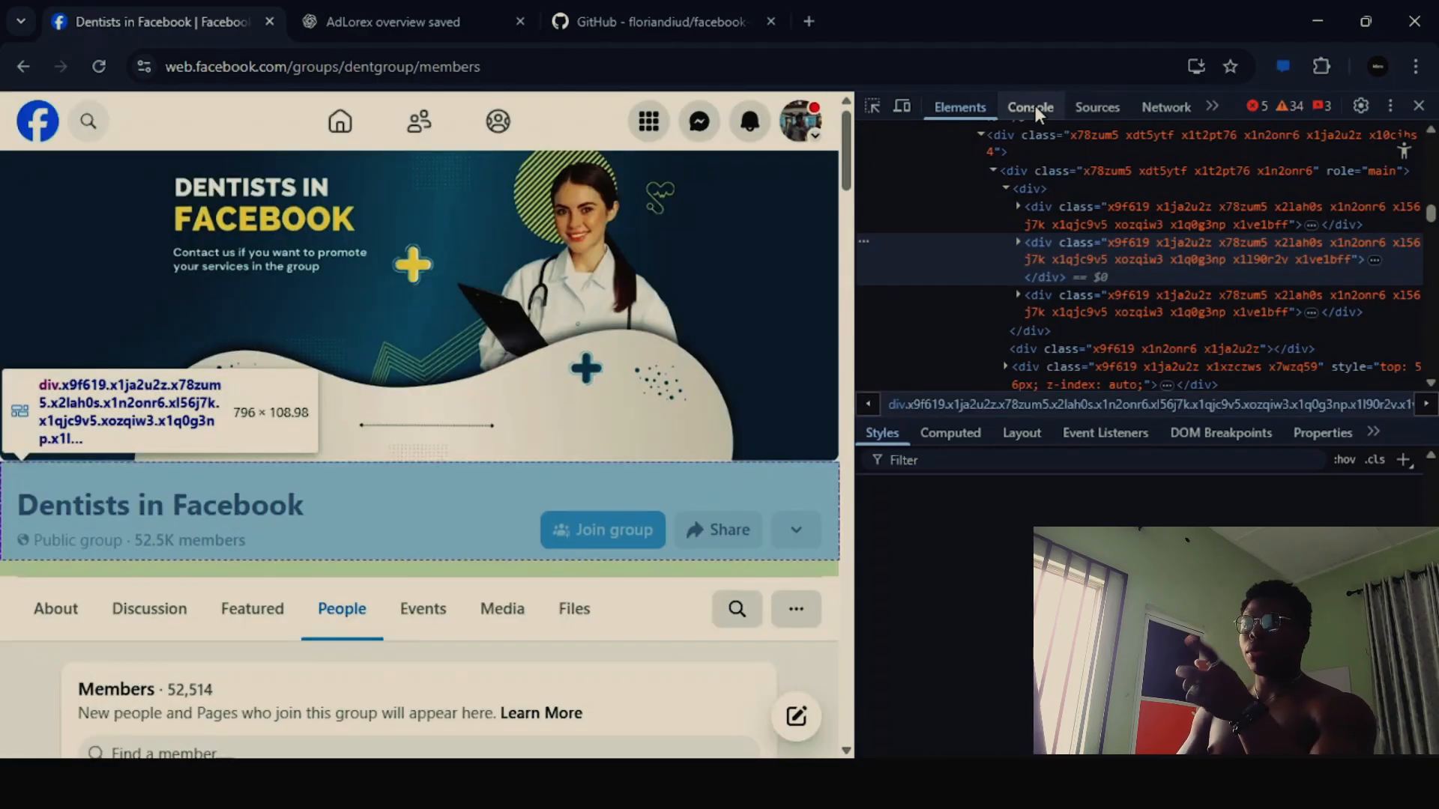
{"action": "left_click", "coordinate": [1035, 105]}
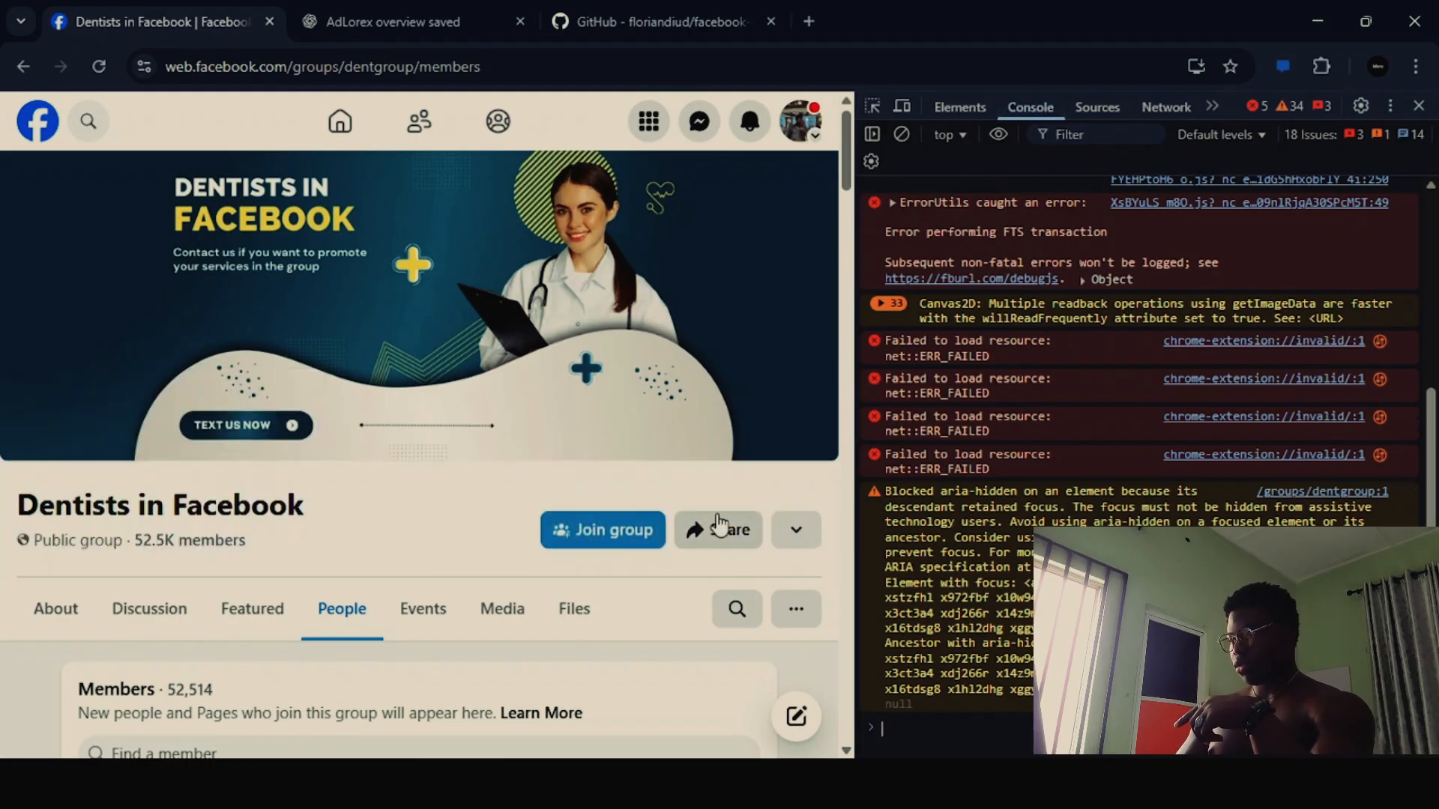
- Reduce the developer tools' text size and clear all existing messages from the console
{"action": "scroll", "coordinate": [748, 509], "scroll_direction": "down", "scroll_amount": 3}
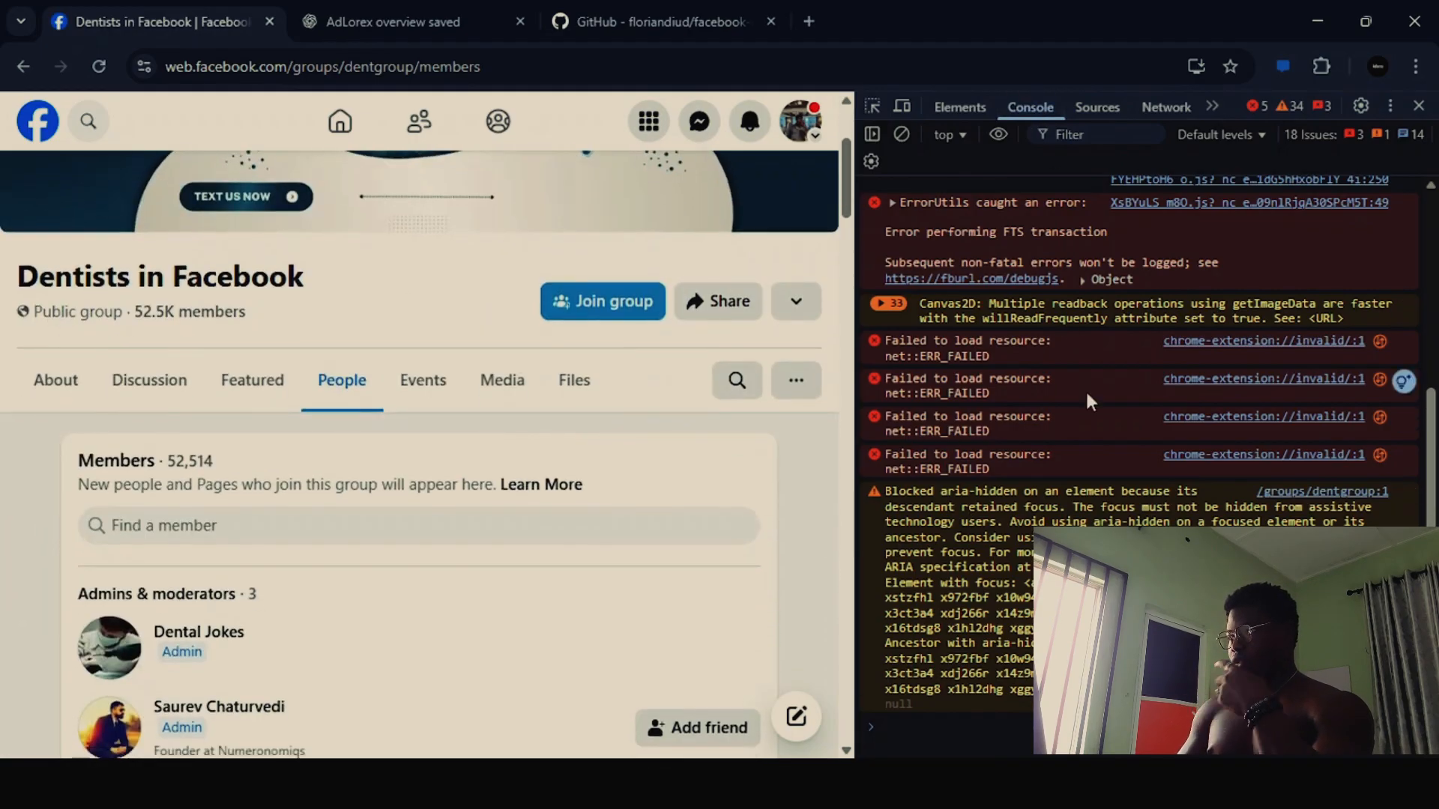
{"action": "key", "text": "ctrl+minus"}
{"action": "key", "text": "ctrl+minus"}
{"action": "key", "text": "ctrl+minus"}
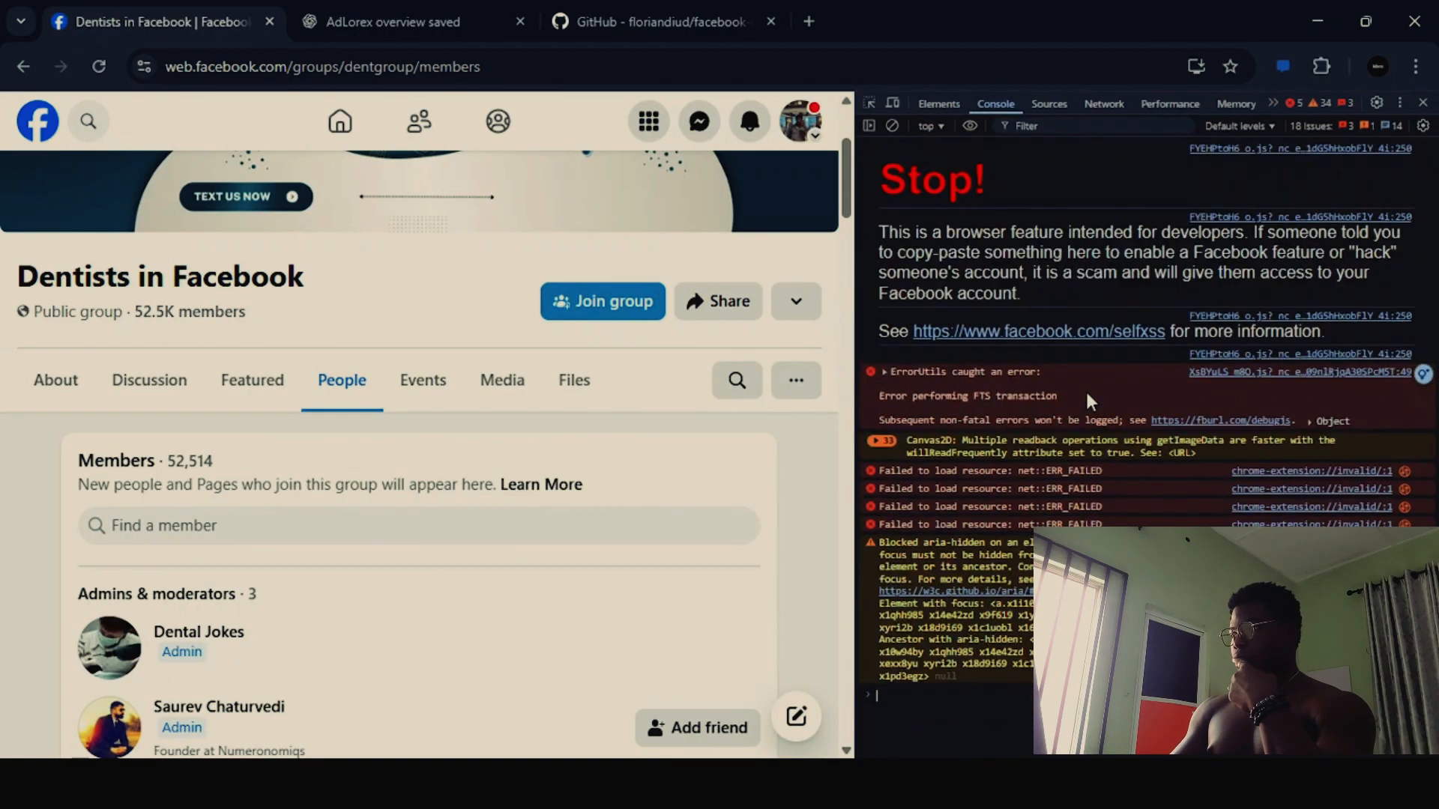
{"action": "key", "text": "ctrl+minus"}
{"action": "key", "text": "ctrl+minus"}
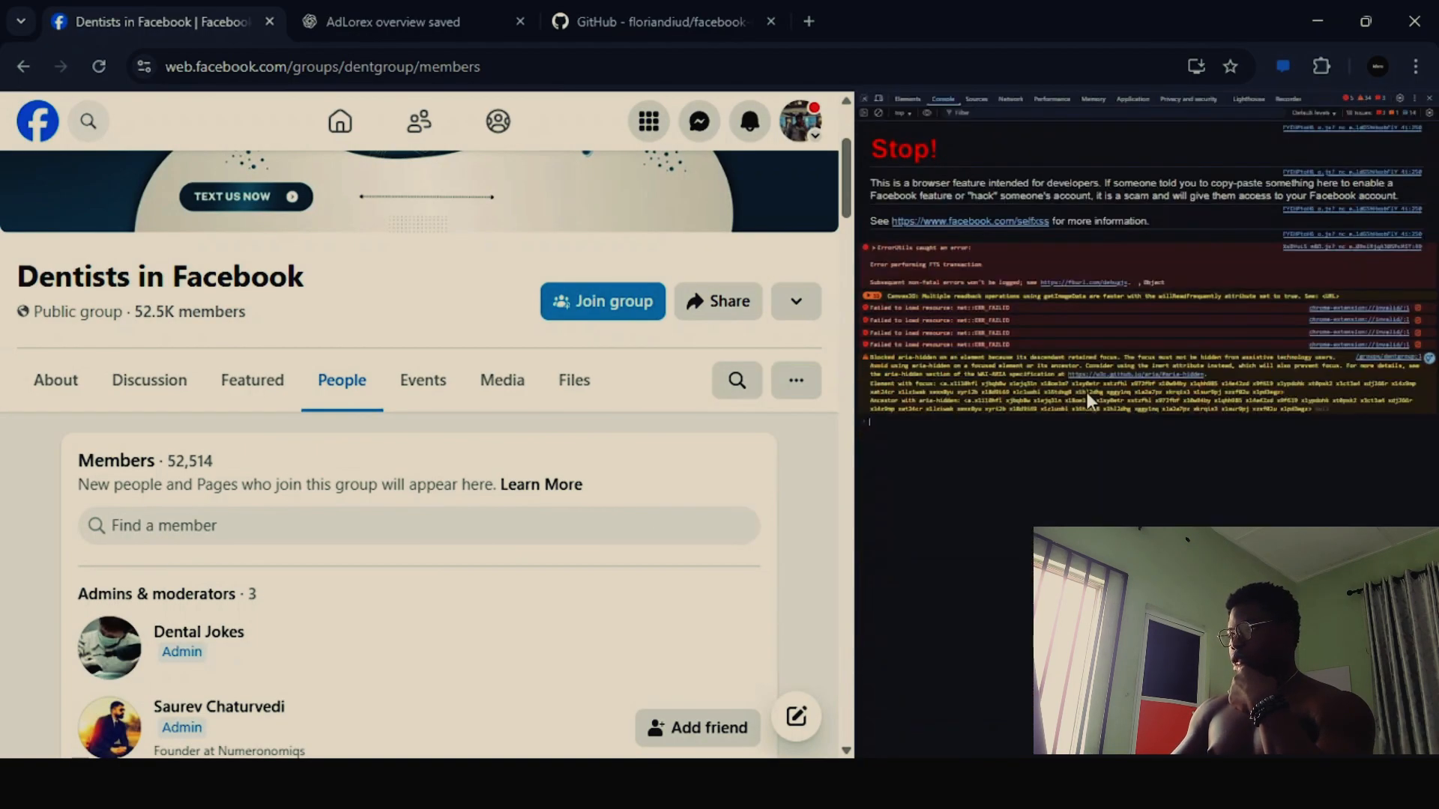
{"action": "key", "text": "ctrl+plus"}
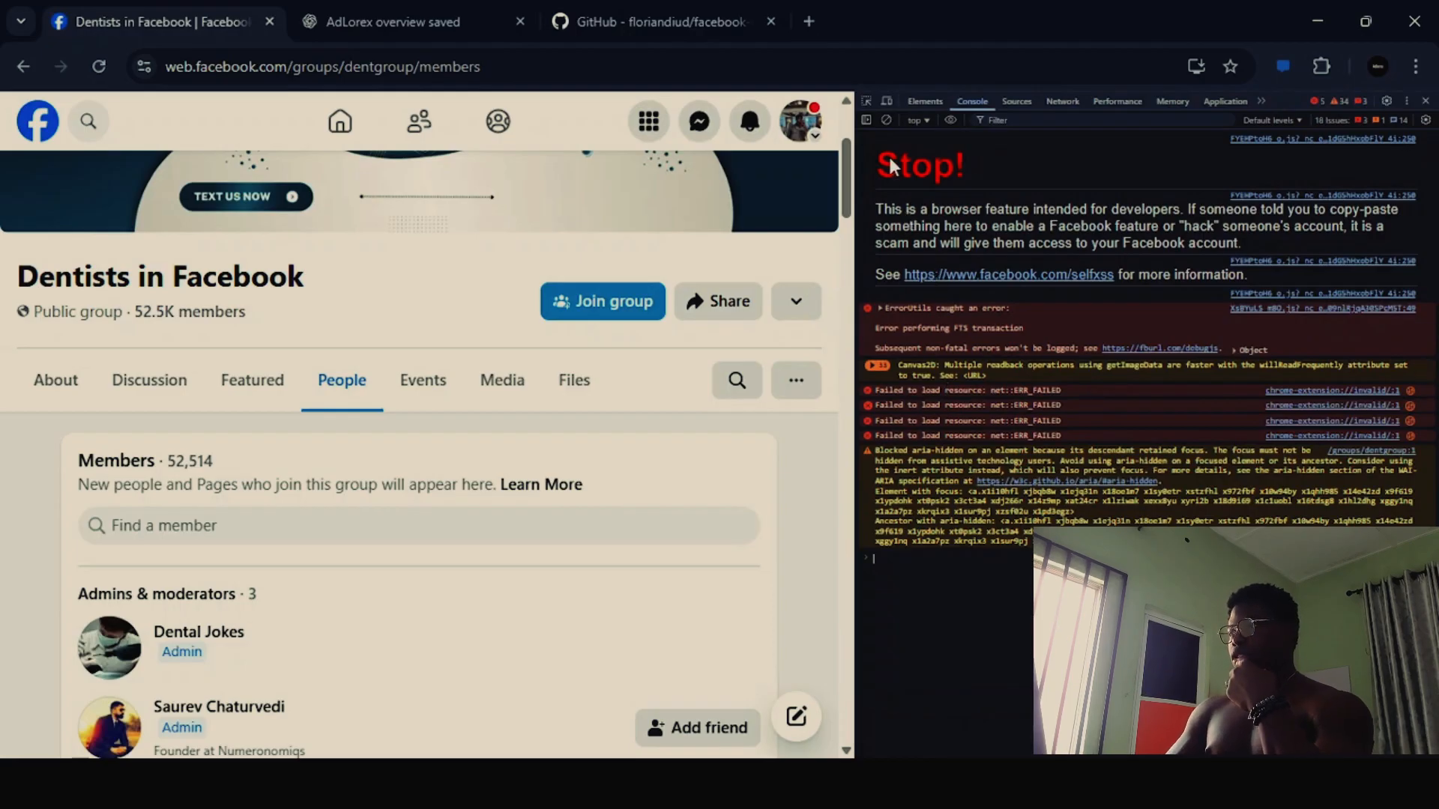
{"action": "left_click", "coordinate": [886, 120]}
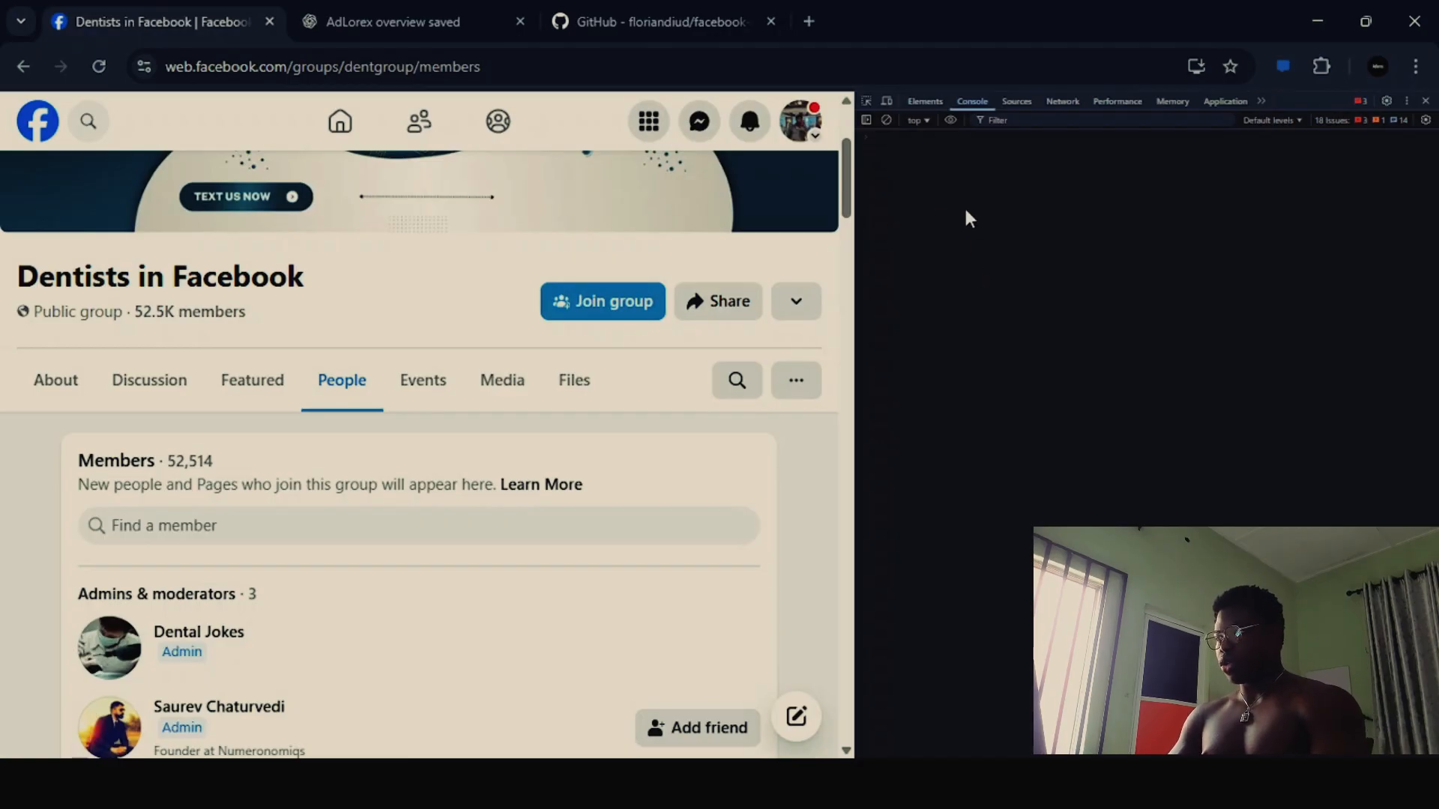
- Try to paste the scraper script into the console, and copy dist/main.min.js again from the GitHub README
{"action": "key", "text": "ctrl+v"}
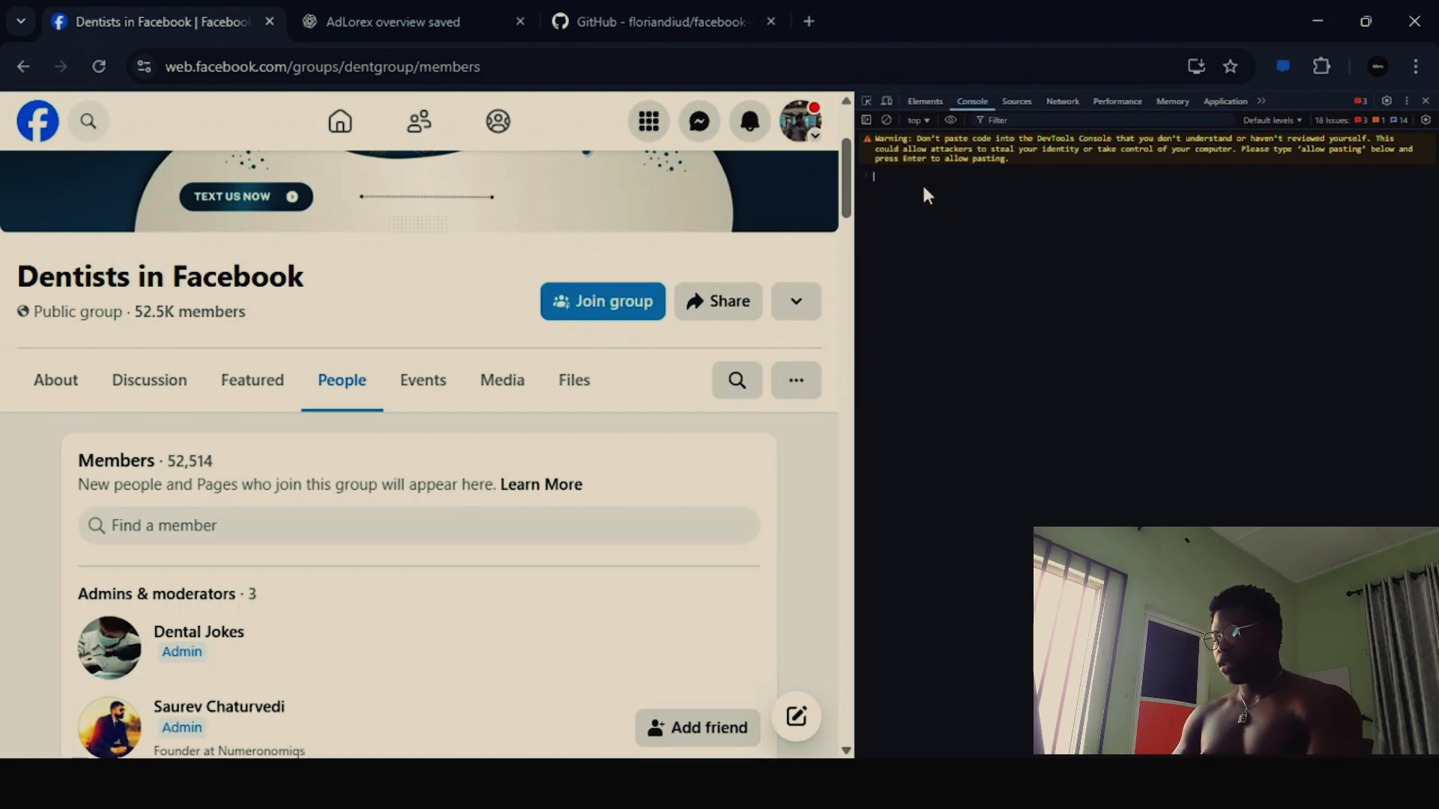
{"action": "key", "text": "ctrl+v"}
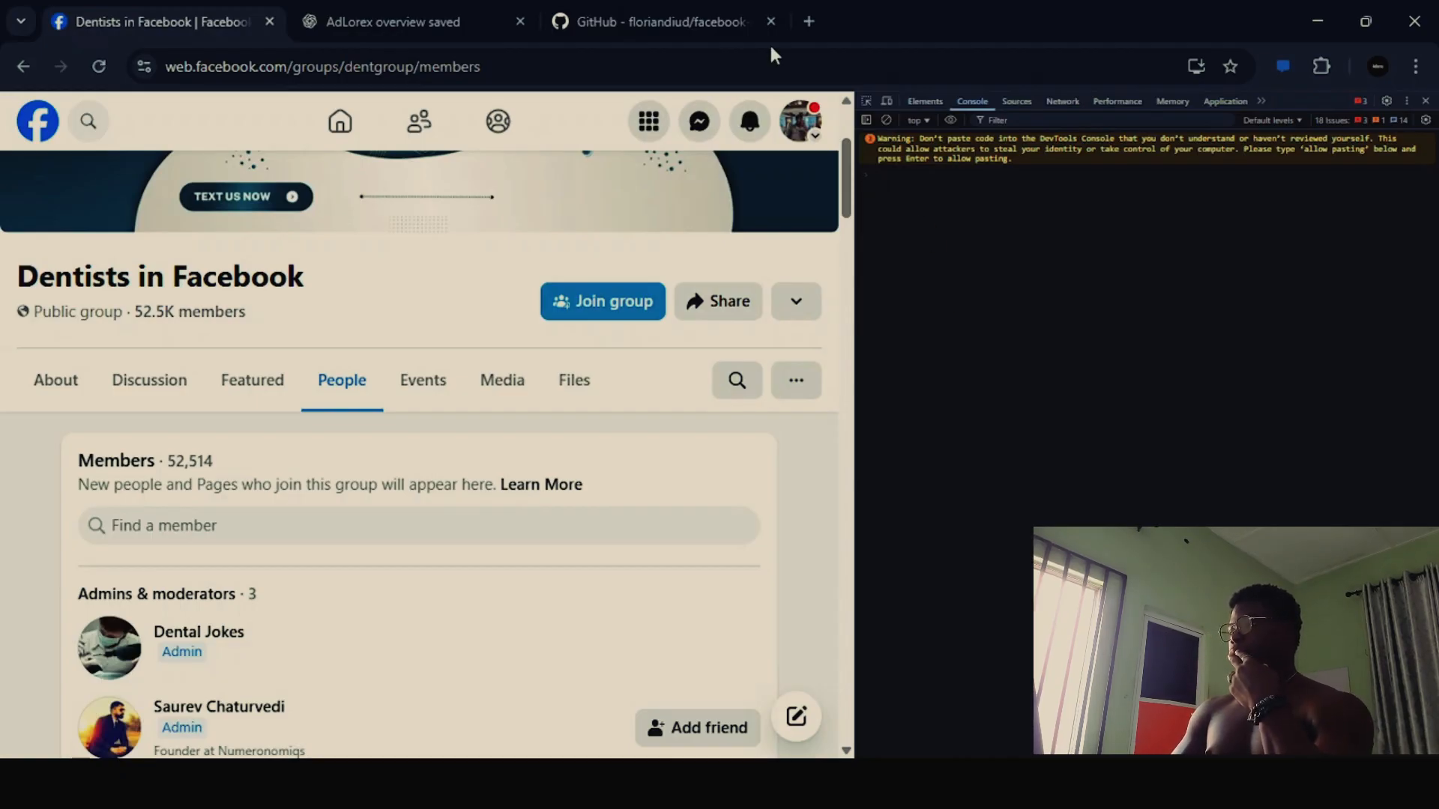
{"action": "left_click", "coordinate": [649, 21]}
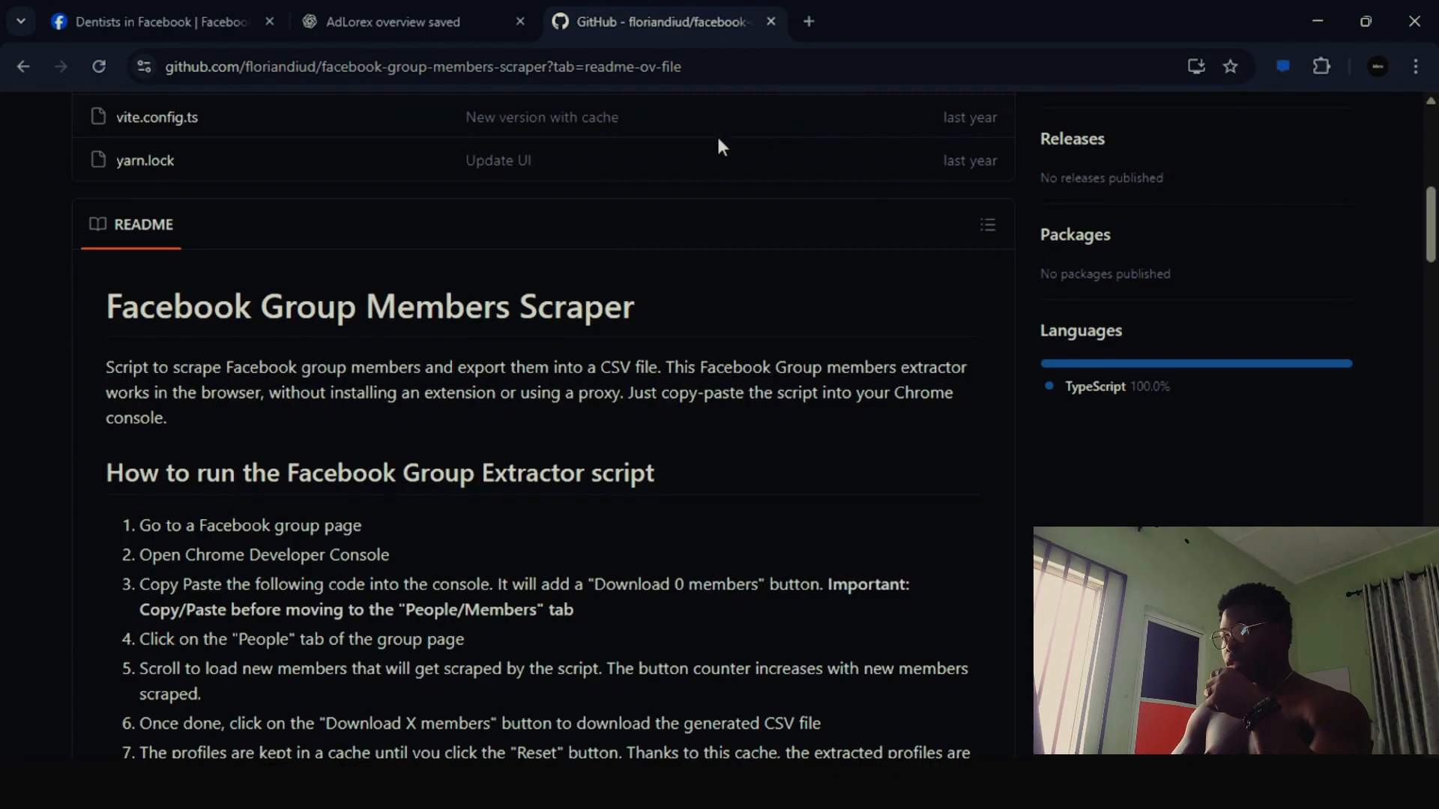
{"action": "scroll", "coordinate": [695, 199], "scroll_direction": "down", "scroll_amount": 9}
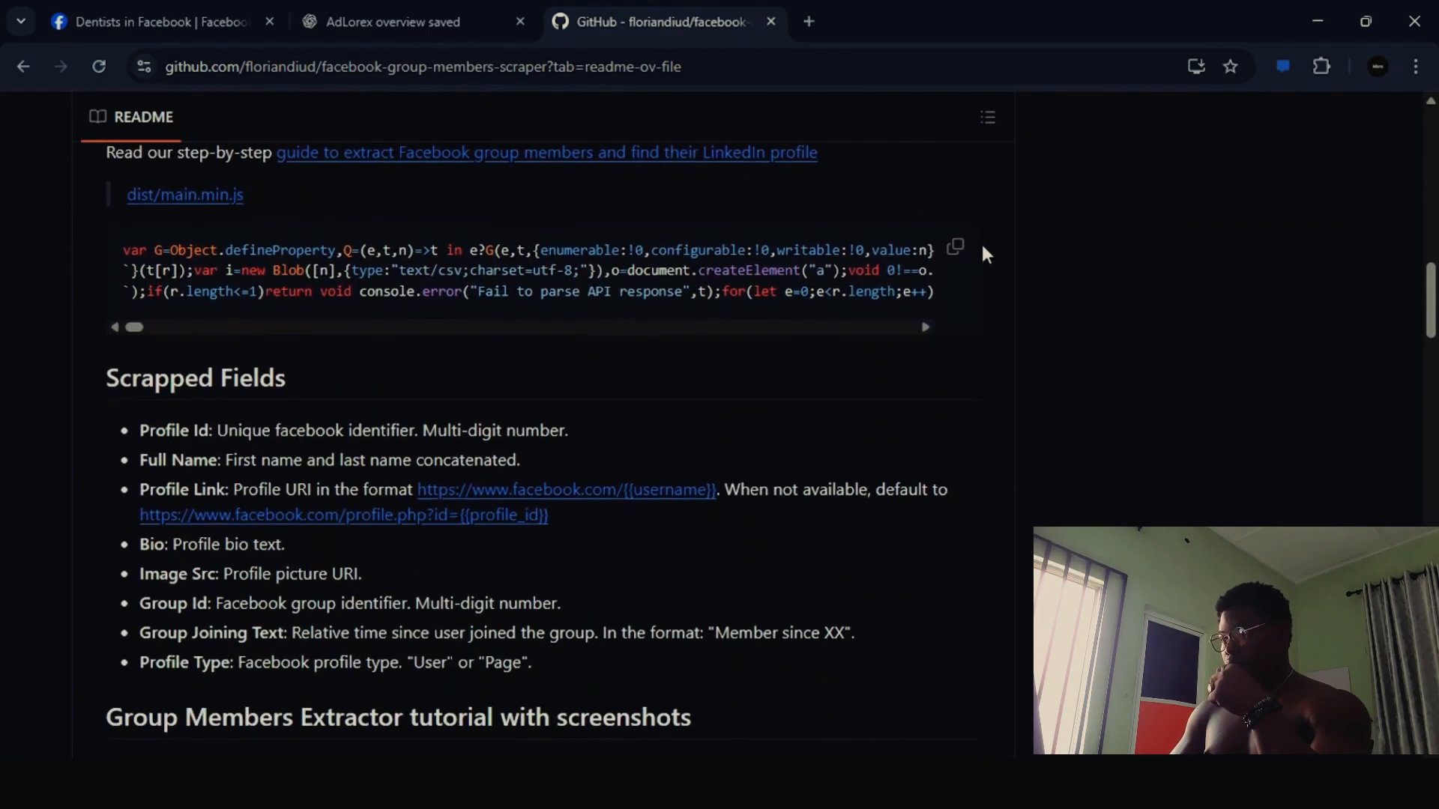
{"action": "left_click", "coordinate": [955, 254]}
- Return to the Facebook group's console and permit pasting by submitting "allow pasting"
{"action": "left_click", "coordinate": [146, 28]}
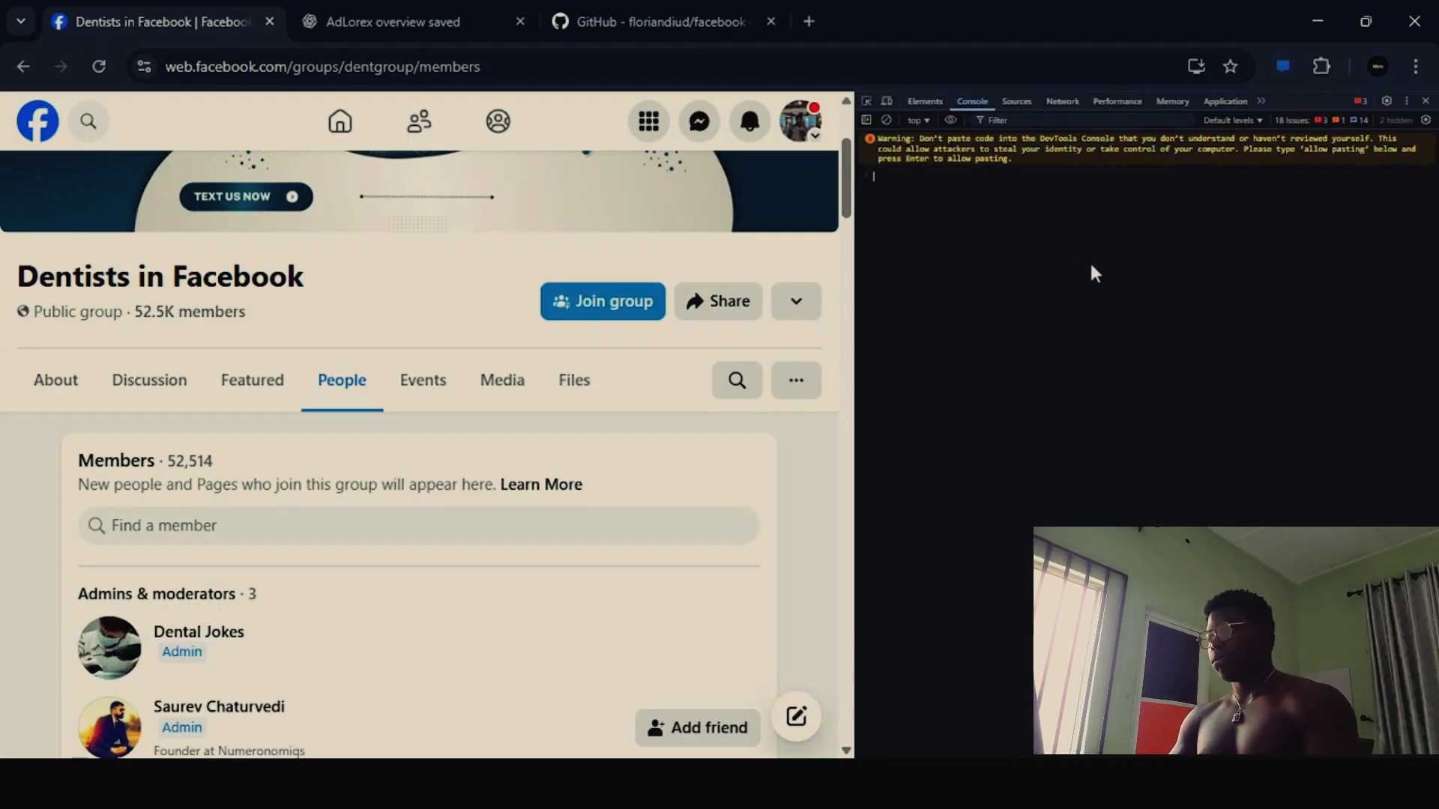
{"action": "type", "text": "allow "}
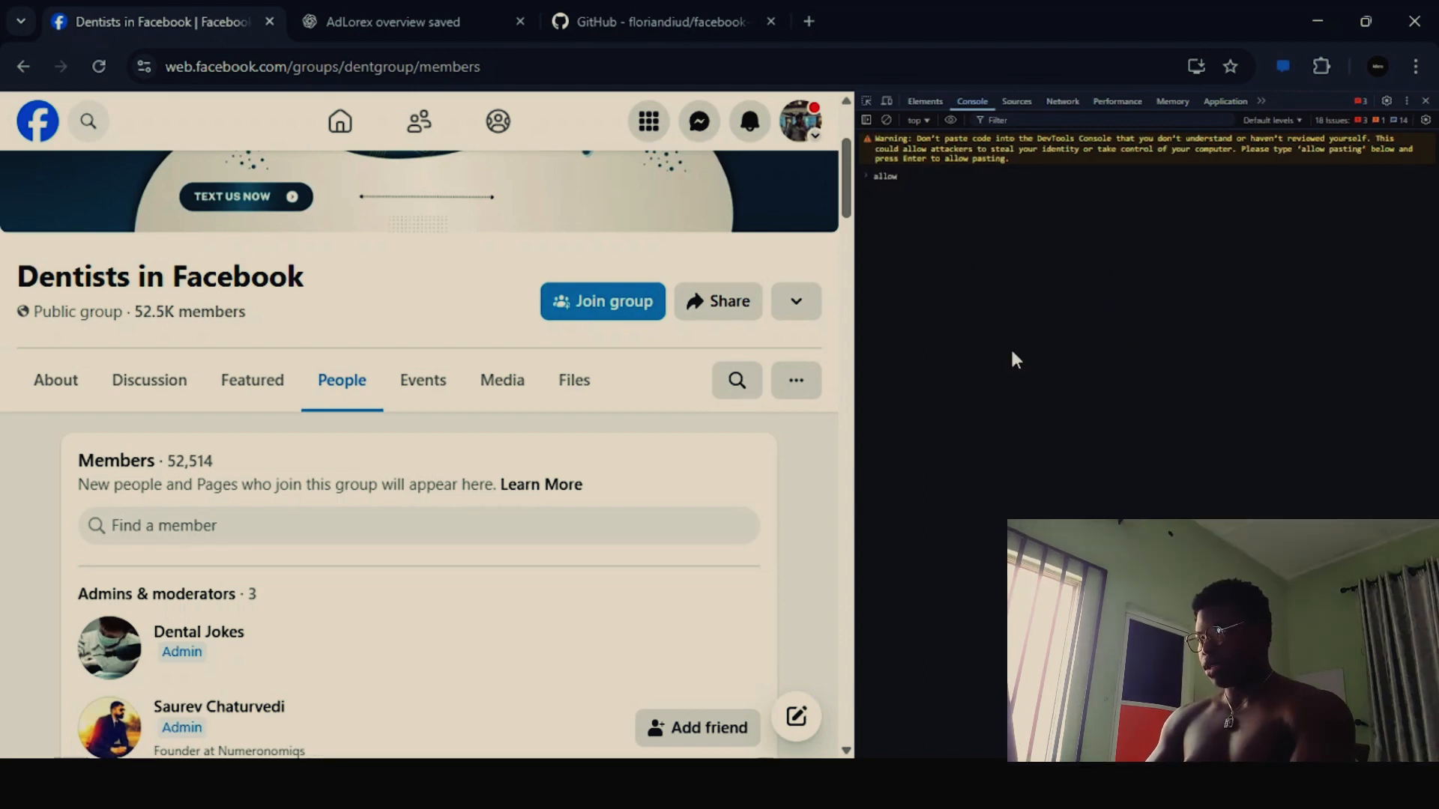
{"action": "type", "text": "pasting"}
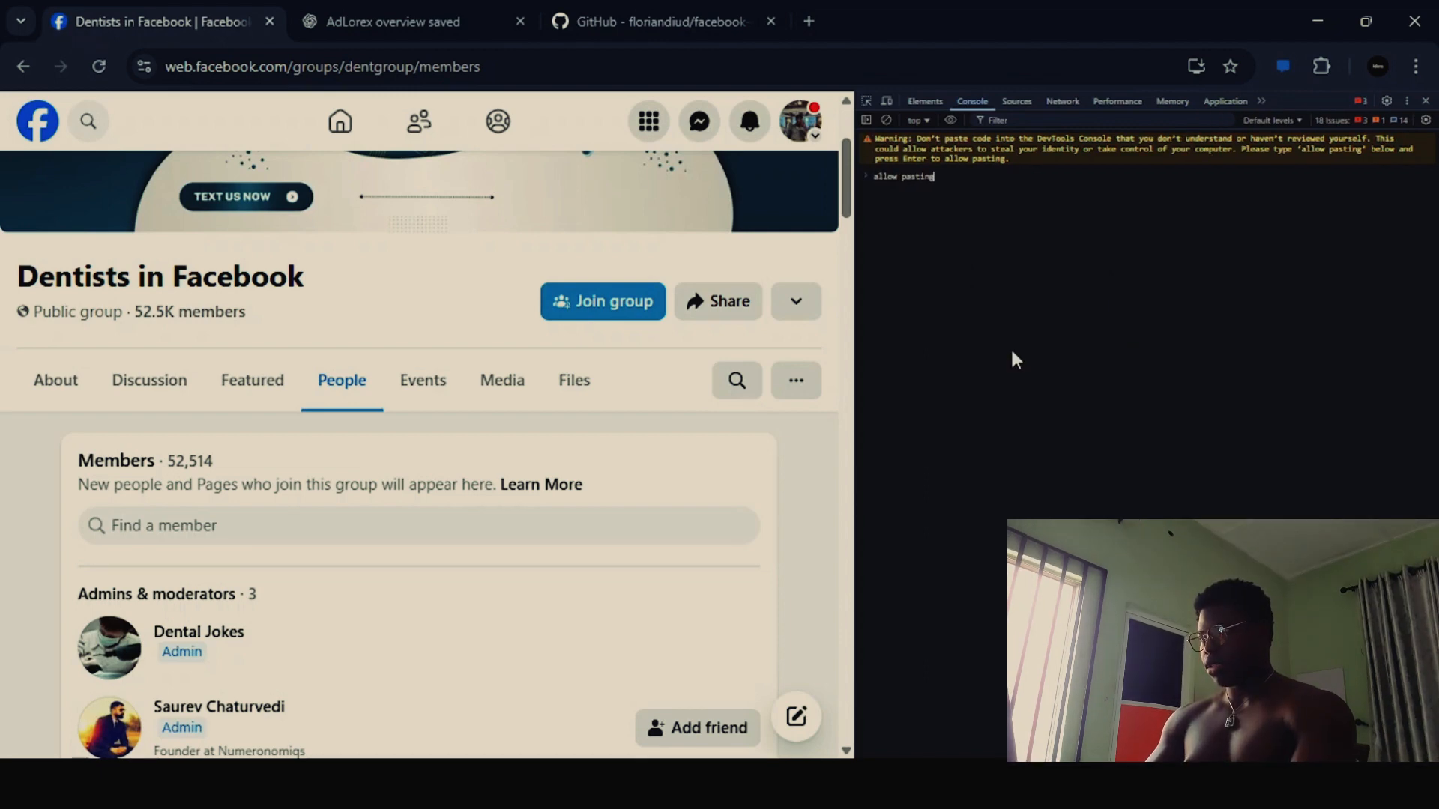
{"action": "key", "text": "Return"}
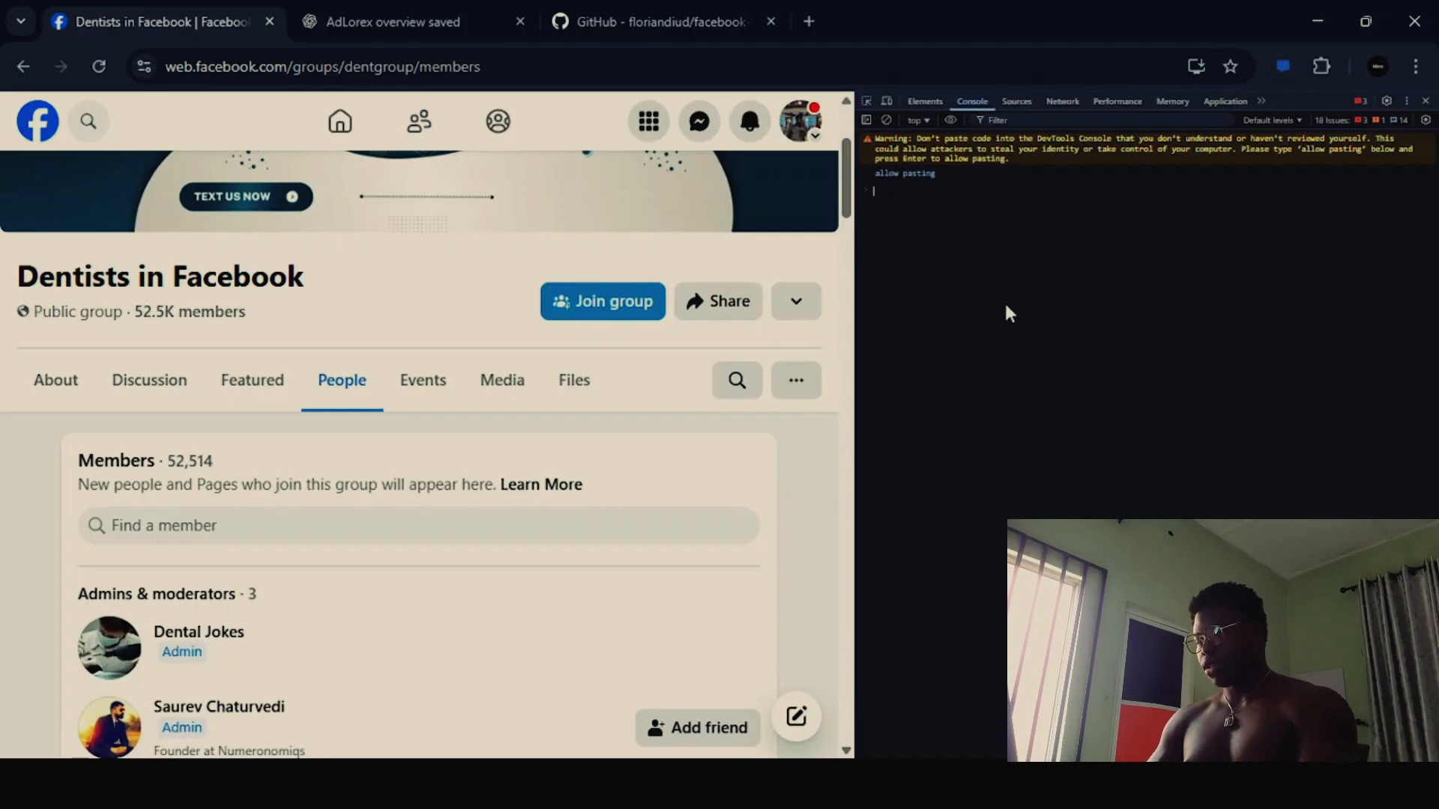
- Paste the copied scraper script into the console of the group's members page and run it
{"action": "key", "text": "ctrl+v"}
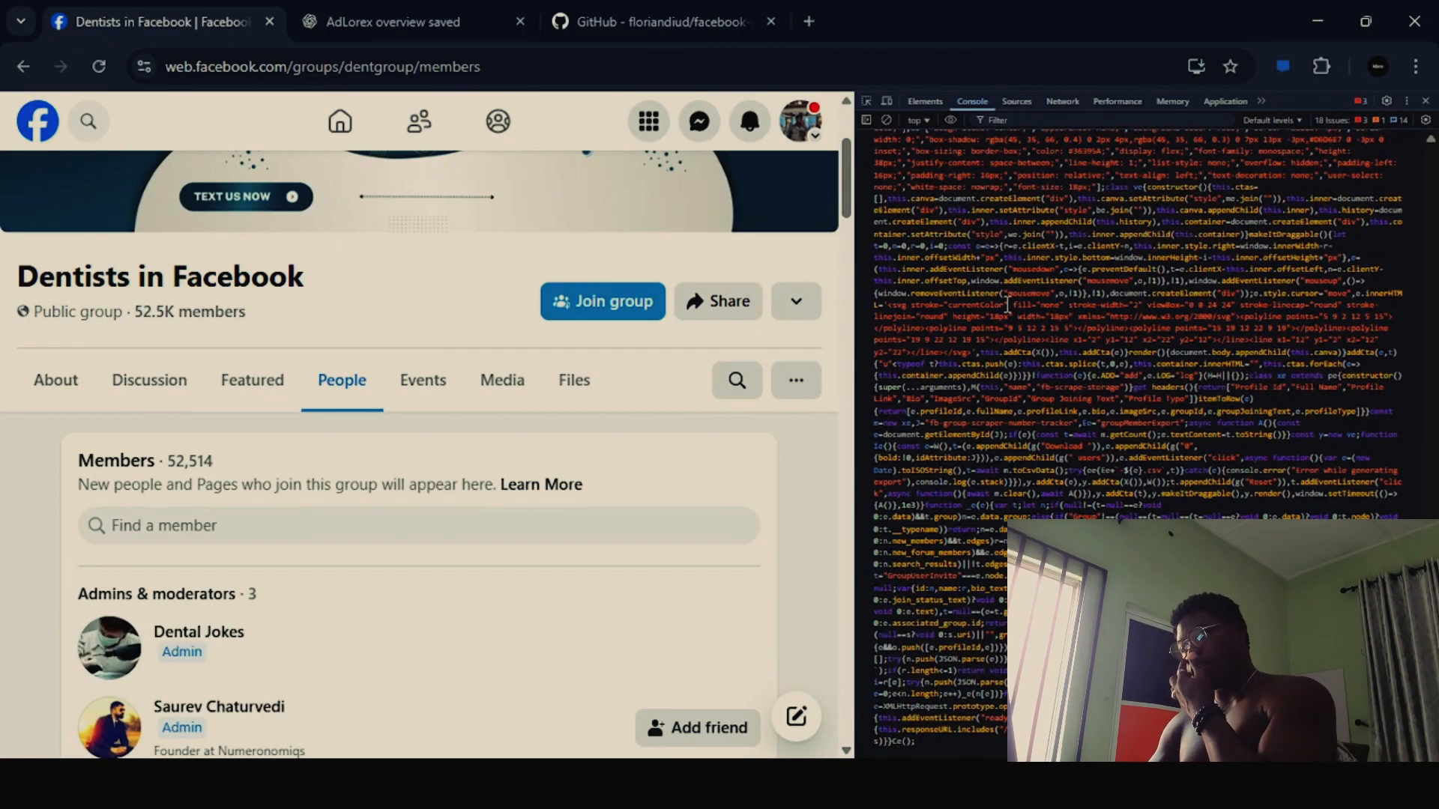
{"action": "scroll", "coordinate": [1008, 303], "scroll_direction": "up", "scroll_amount": 10}
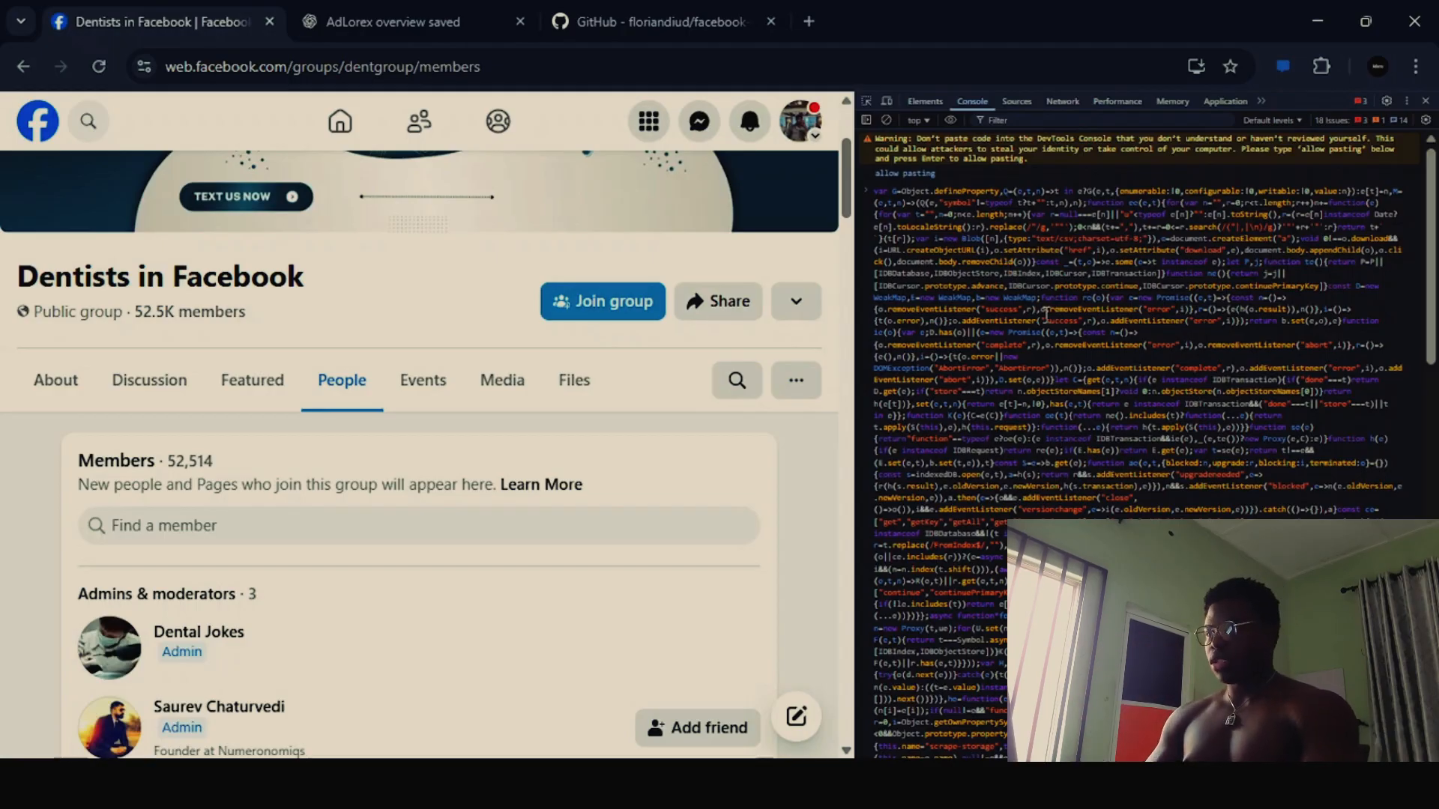
{"action": "scroll", "coordinate": [1085, 377], "scroll_direction": "down", "scroll_amount": 10}
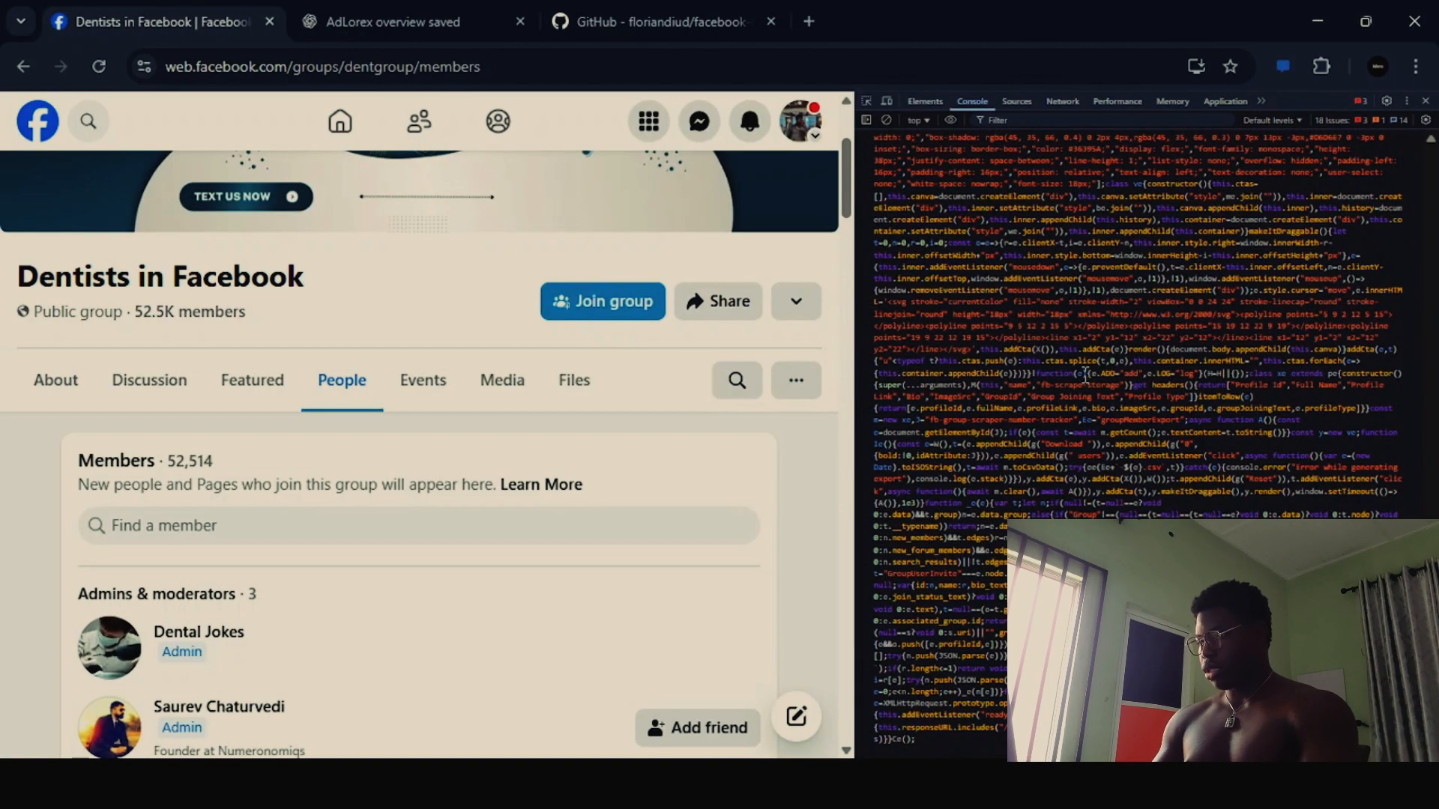
{"action": "key", "text": "Return"}
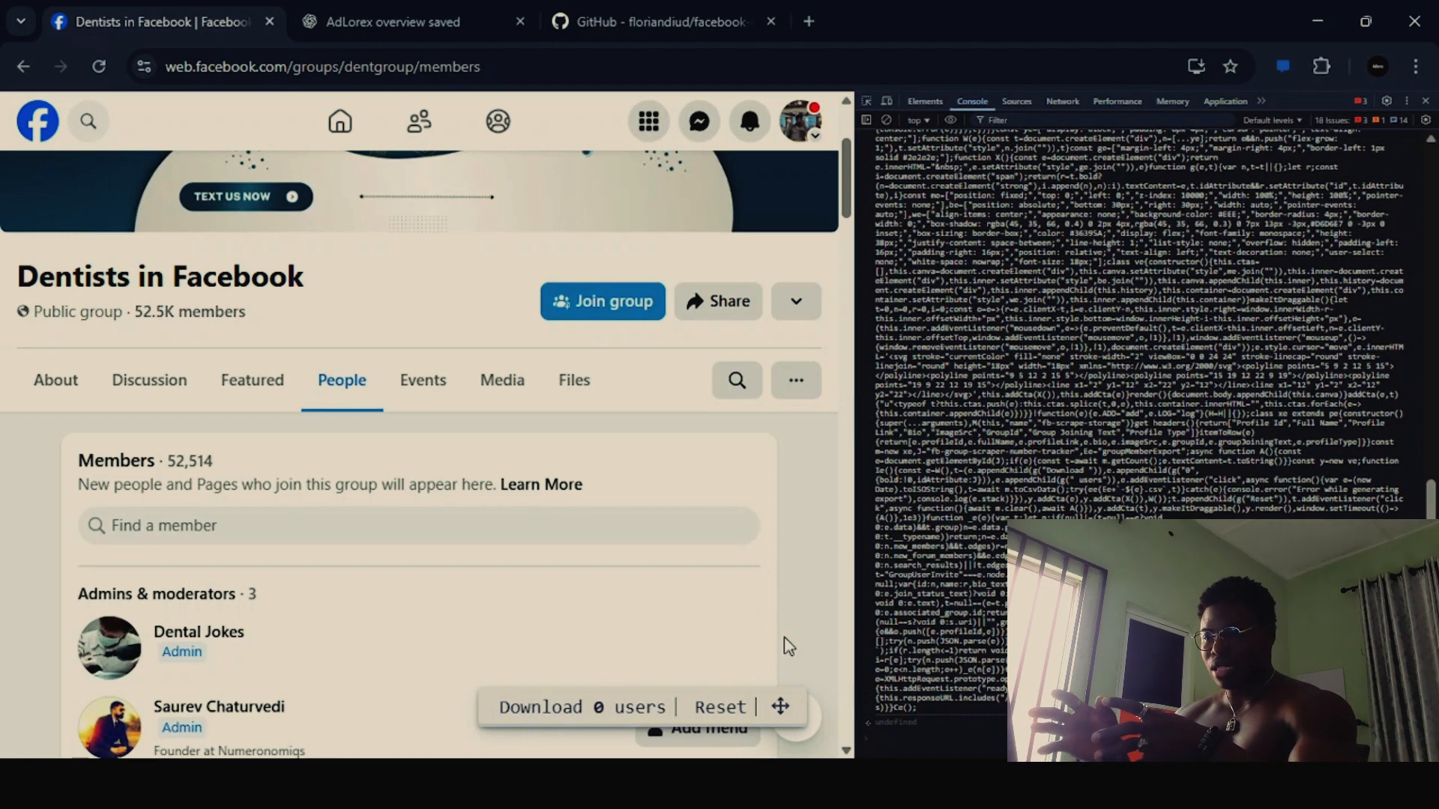
- Load more of the group's member list until the scraper has collected 120 users, and download the collected users
{"action": "scroll", "coordinate": [788, 646], "scroll_direction": "down", "scroll_amount": 1}
{"action": "scroll", "coordinate": [789, 646], "scroll_direction": "down", "scroll_amount": 15}
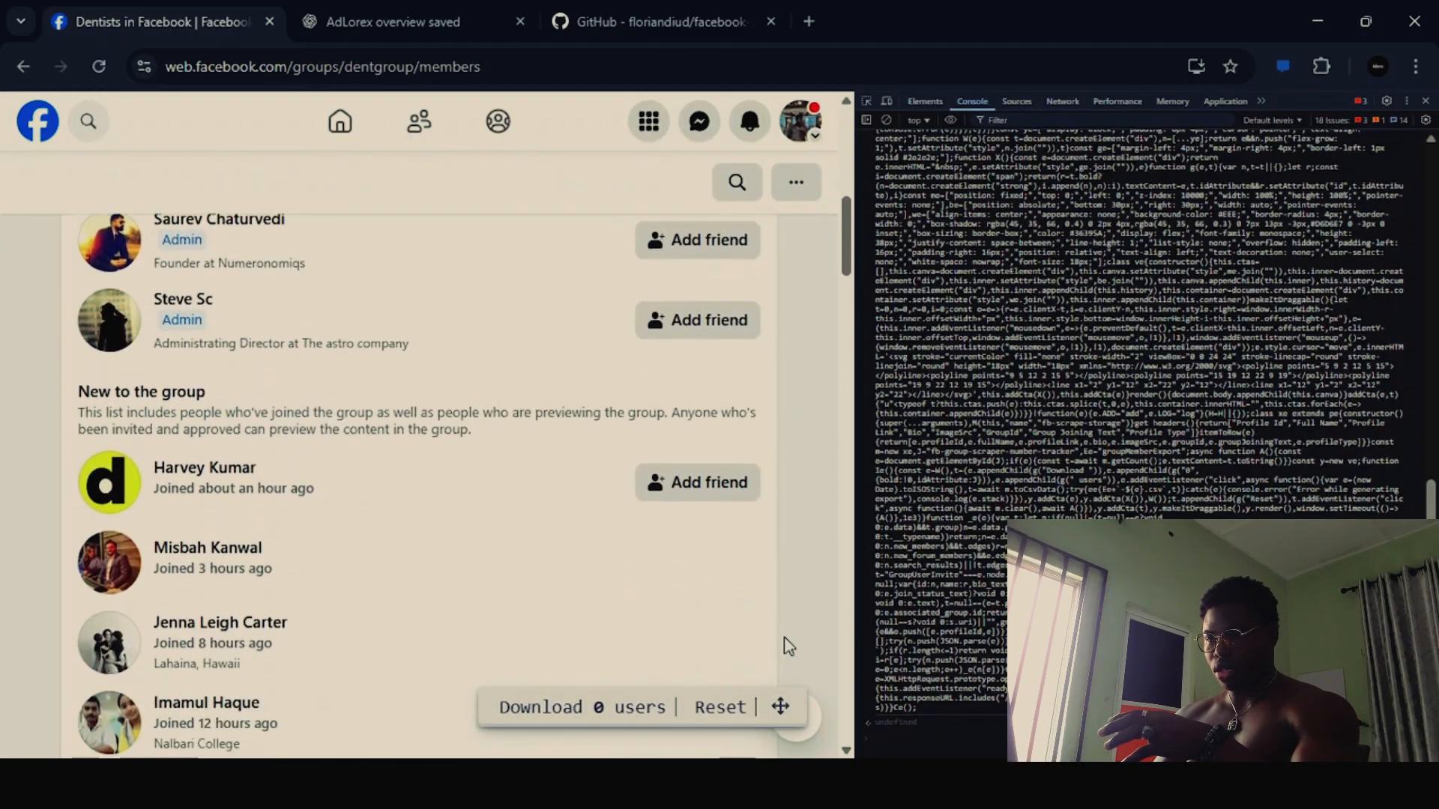
{"action": "scroll", "coordinate": [788, 645], "scroll_direction": "down", "scroll_amount": 20}
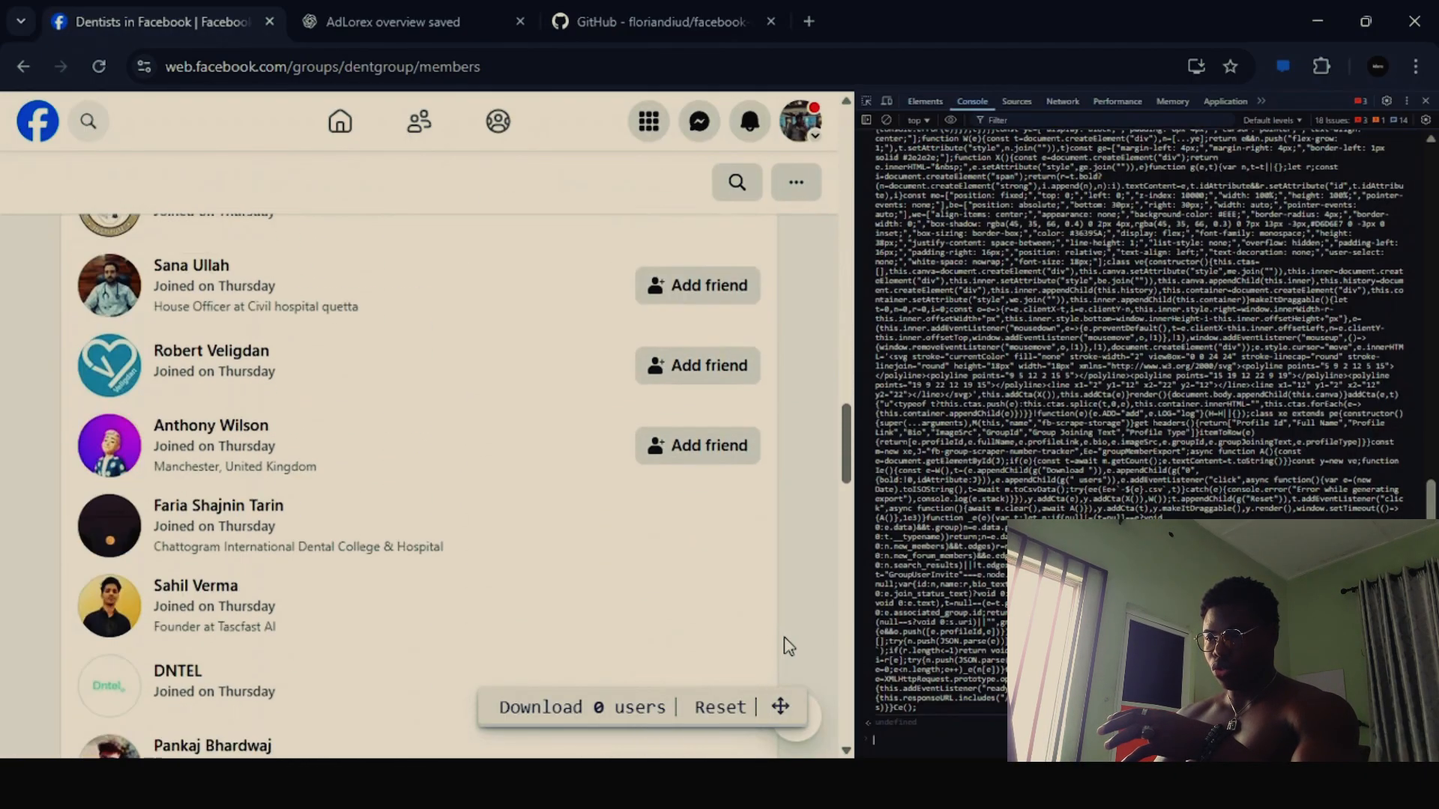
{"action": "scroll", "coordinate": [788, 646], "scroll_direction": "down", "scroll_amount": 15}
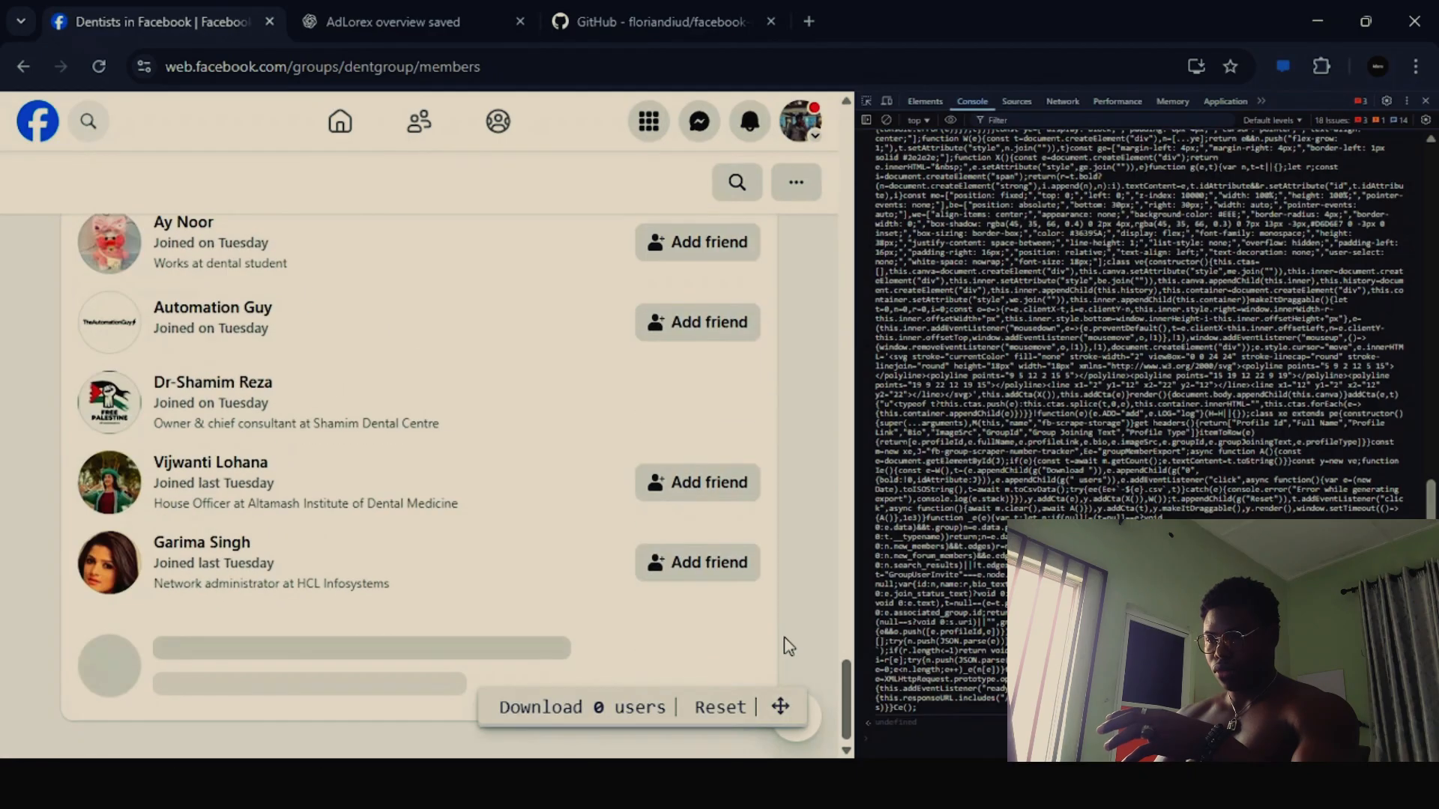
{"action": "scroll", "coordinate": [789, 646], "scroll_direction": "down", "scroll_amount": 10}
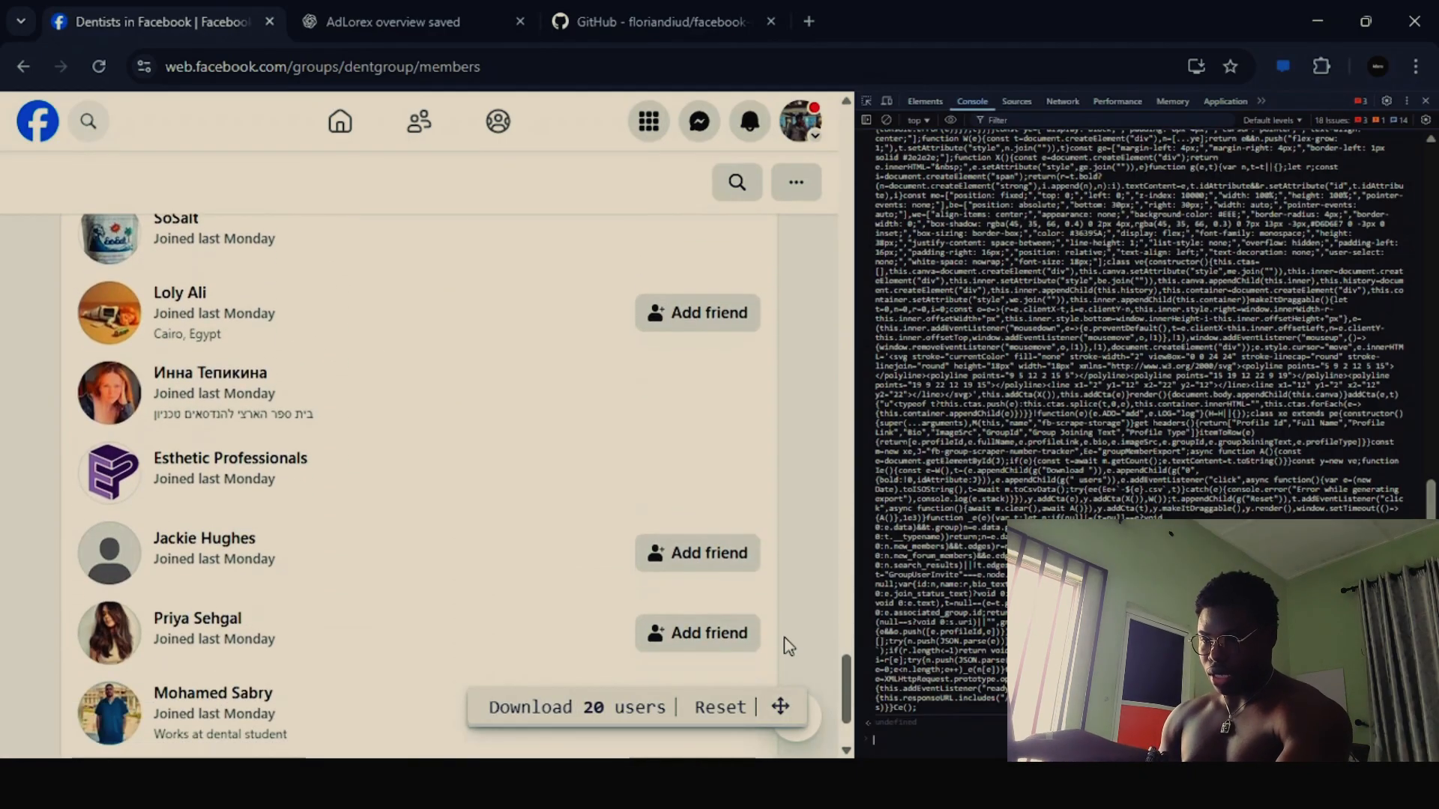
{"action": "scroll", "coordinate": [788, 646], "scroll_direction": "down", "scroll_amount": 5}
{"action": "scroll", "coordinate": [788, 646], "scroll_direction": "down", "scroll_amount": 8}
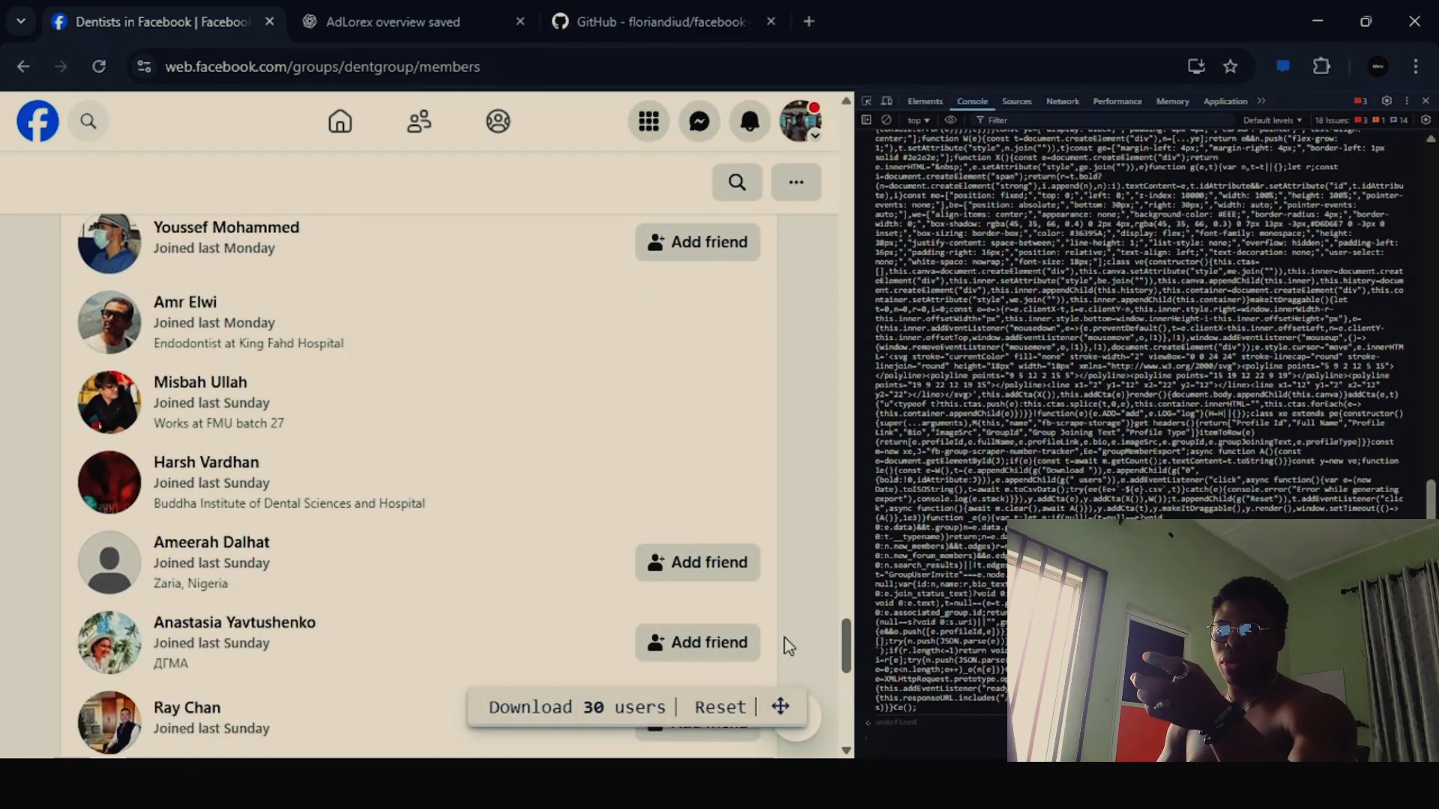
{"action": "scroll", "coordinate": [789, 645], "scroll_direction": "down", "scroll_amount": 6}
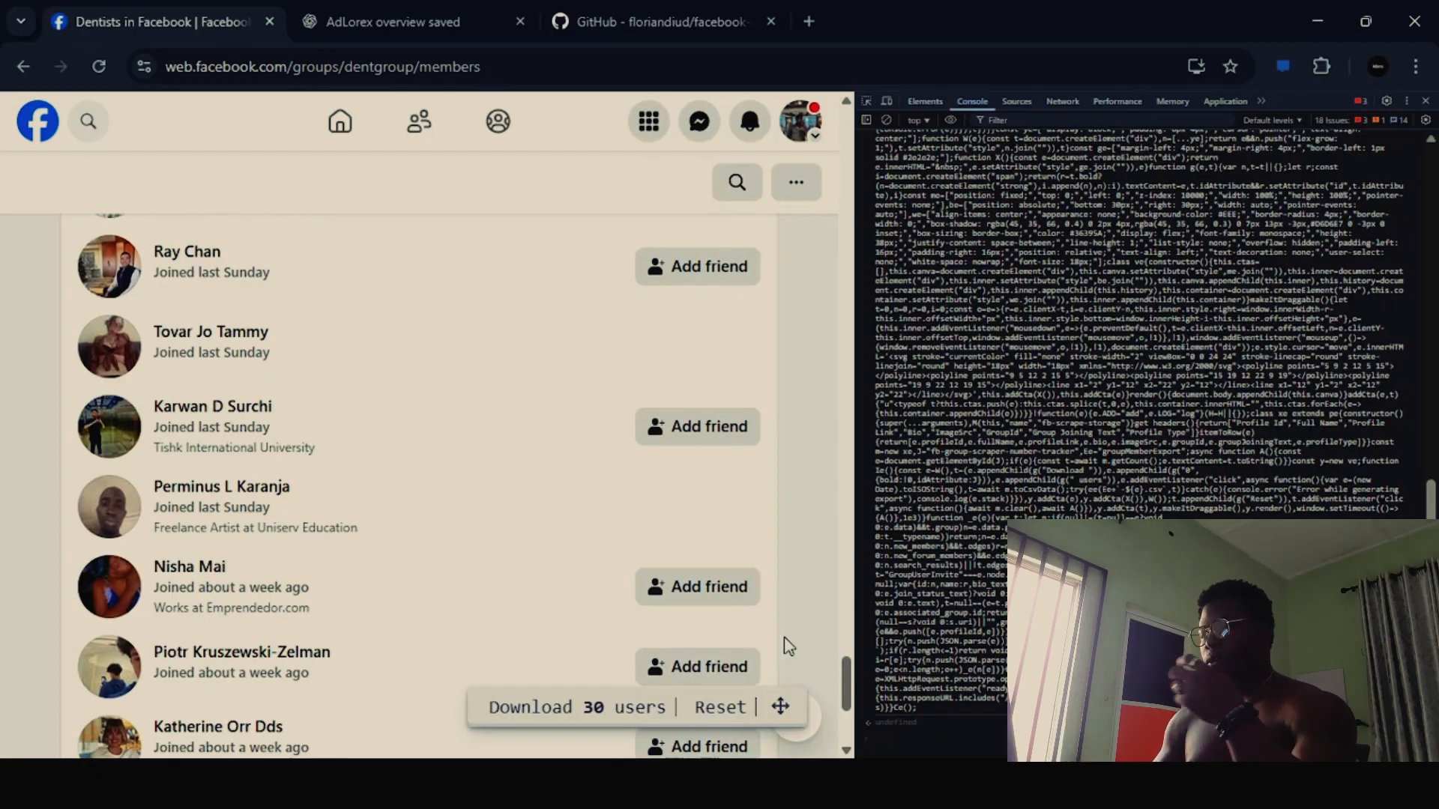
{"action": "scroll", "coordinate": [788, 646], "scroll_direction": "down", "scroll_amount": 2}
{"action": "scroll", "coordinate": [788, 646], "scroll_direction": "down", "scroll_amount": 3}
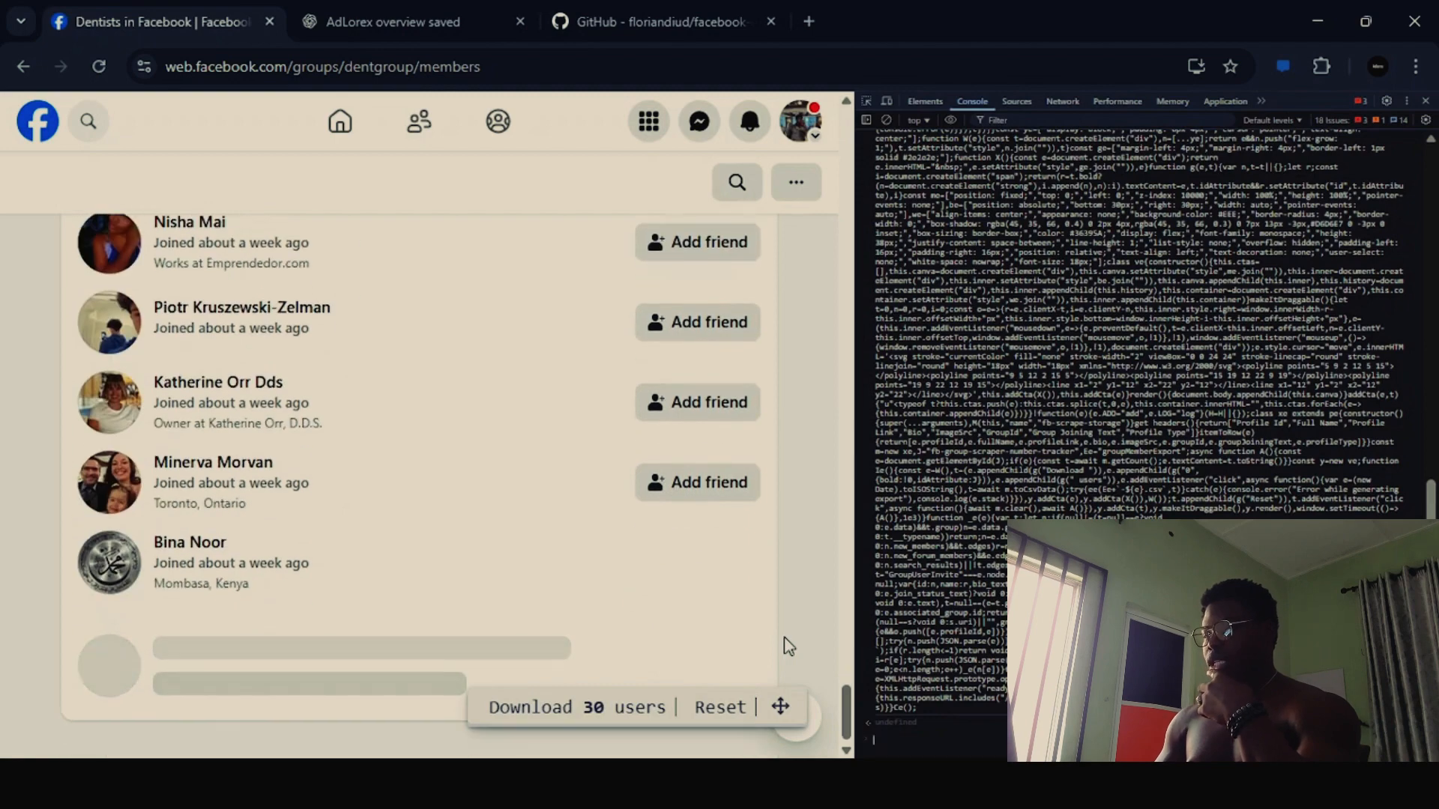
{"action": "scroll", "coordinate": [788, 646], "scroll_direction": "down", "scroll_amount": 4}
{"action": "scroll", "coordinate": [788, 646], "scroll_direction": "down", "scroll_amount": 5}
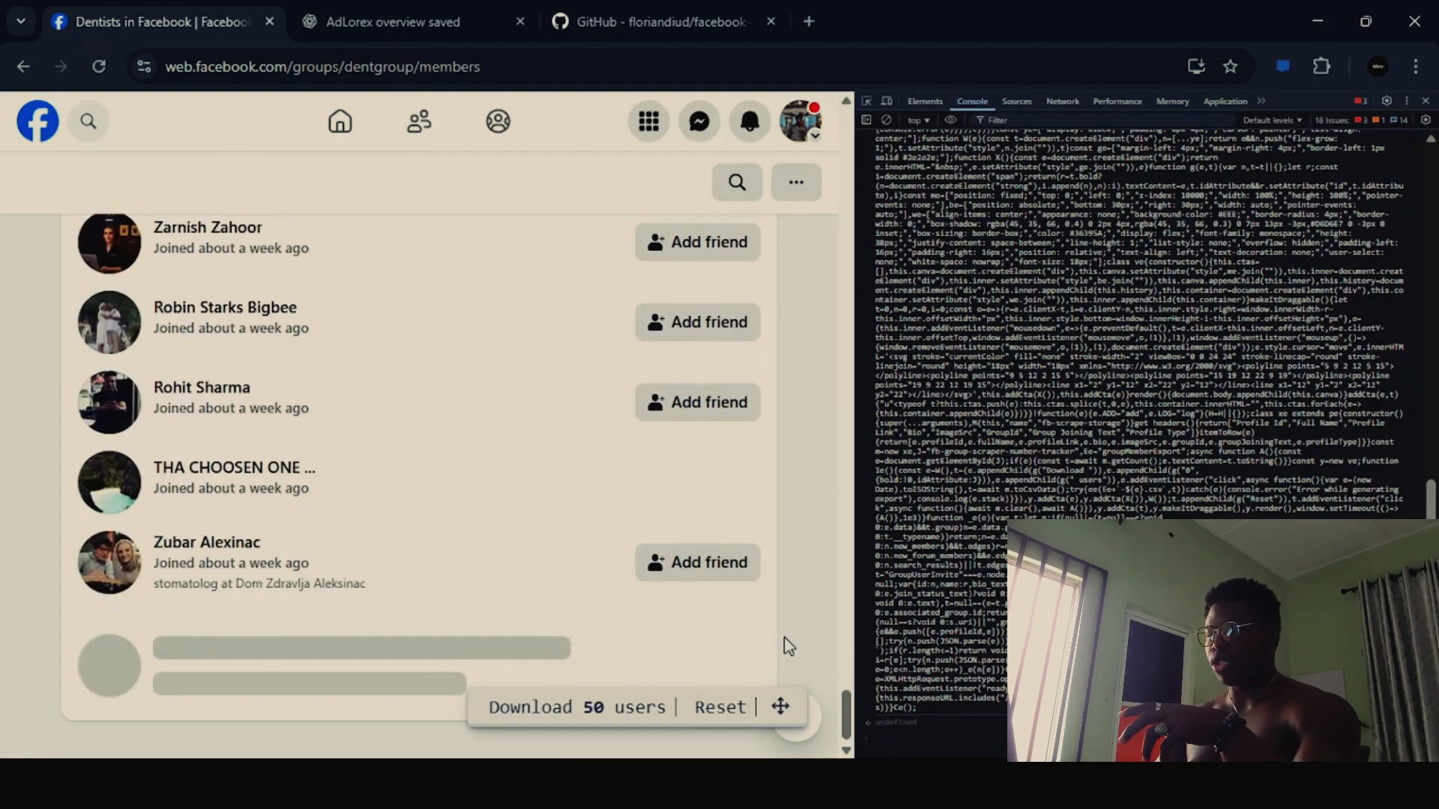
{"action": "scroll", "coordinate": [788, 645], "scroll_direction": "down", "scroll_amount": 5}
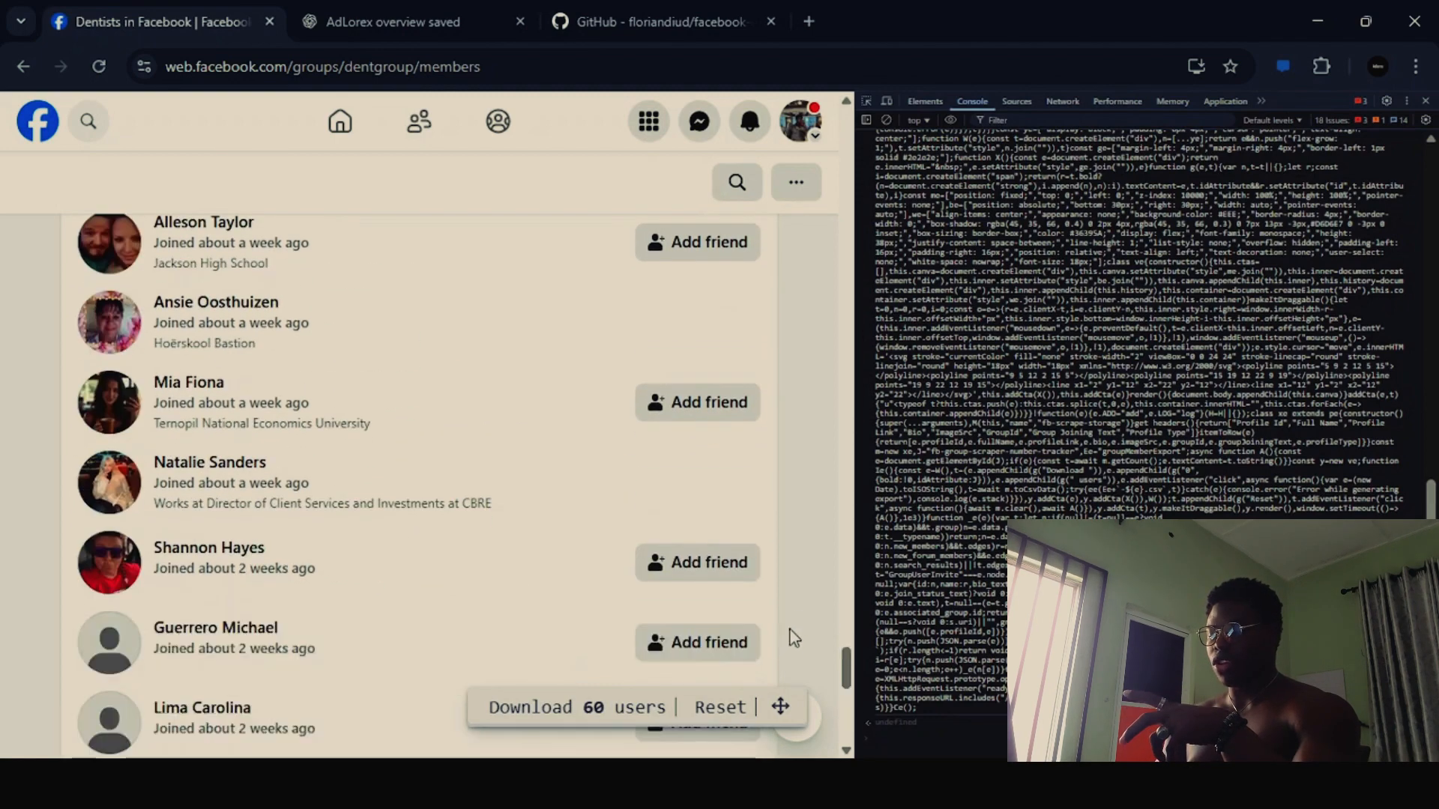
{"action": "scroll", "coordinate": [804, 611], "scroll_direction": "down", "scroll_amount": 8}
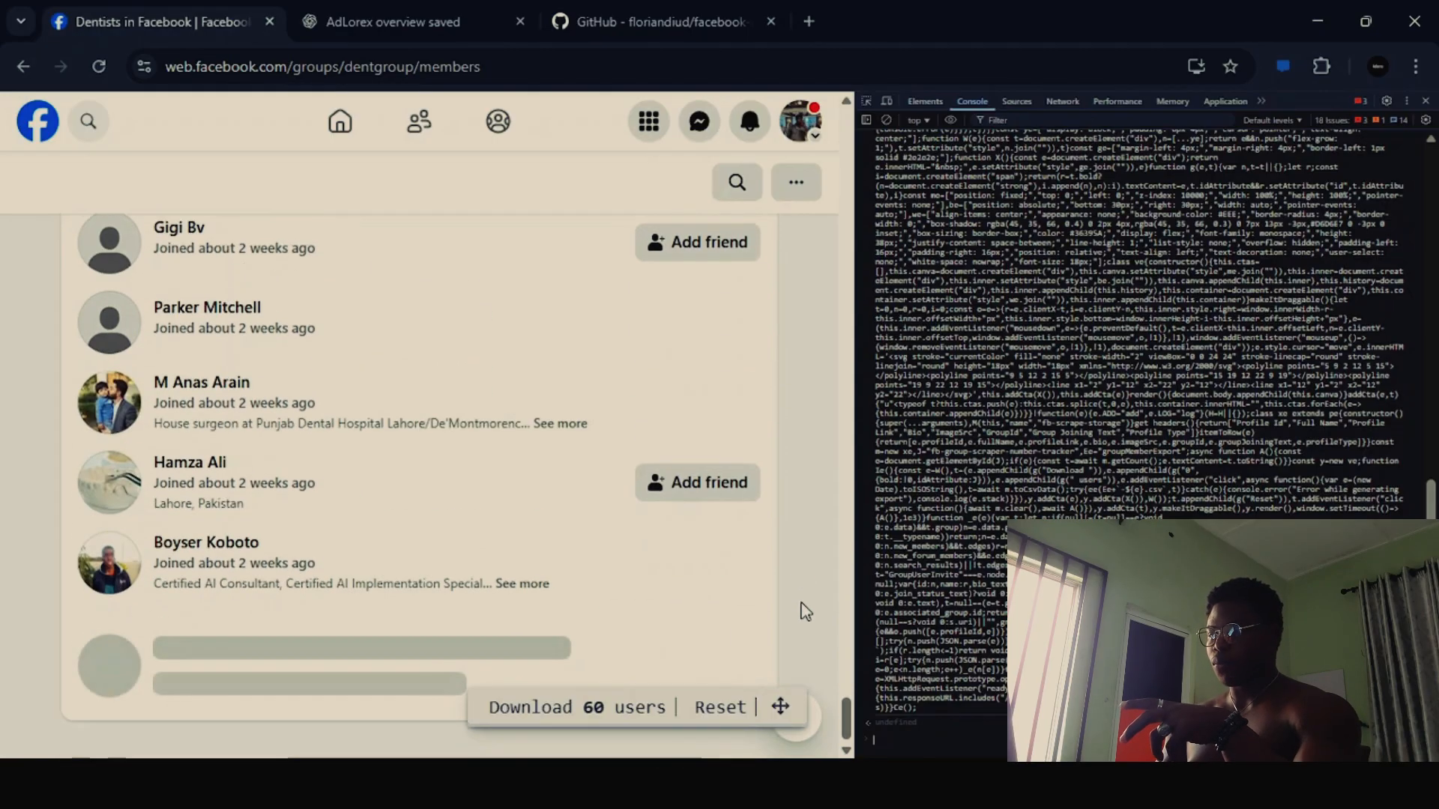
{"action": "scroll", "coordinate": [804, 611], "scroll_direction": "down", "scroll_amount": 8}
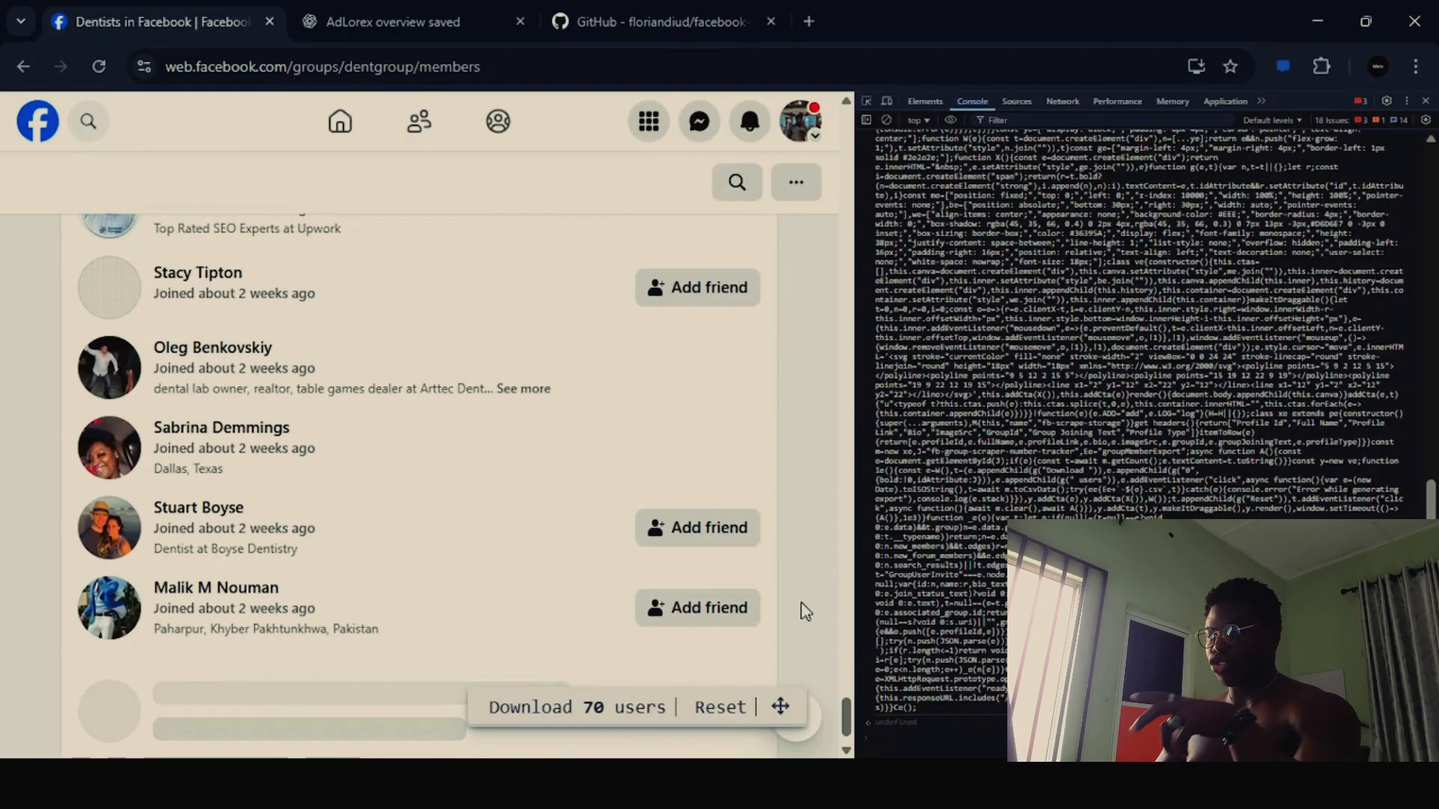
{"action": "scroll", "coordinate": [805, 611], "scroll_direction": "down", "scroll_amount": 8}
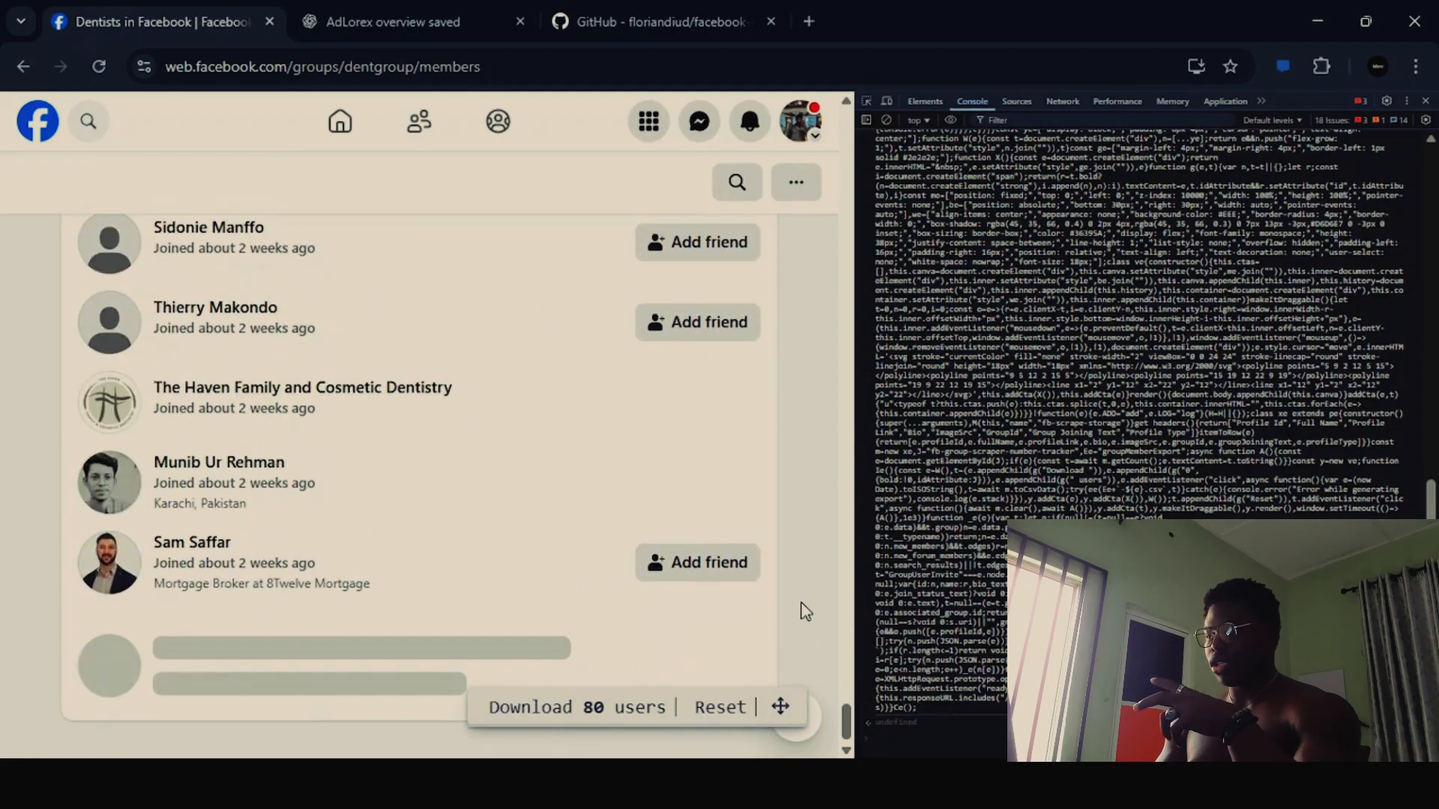
{"action": "scroll", "coordinate": [805, 612], "scroll_direction": "down", "scroll_amount": 6}
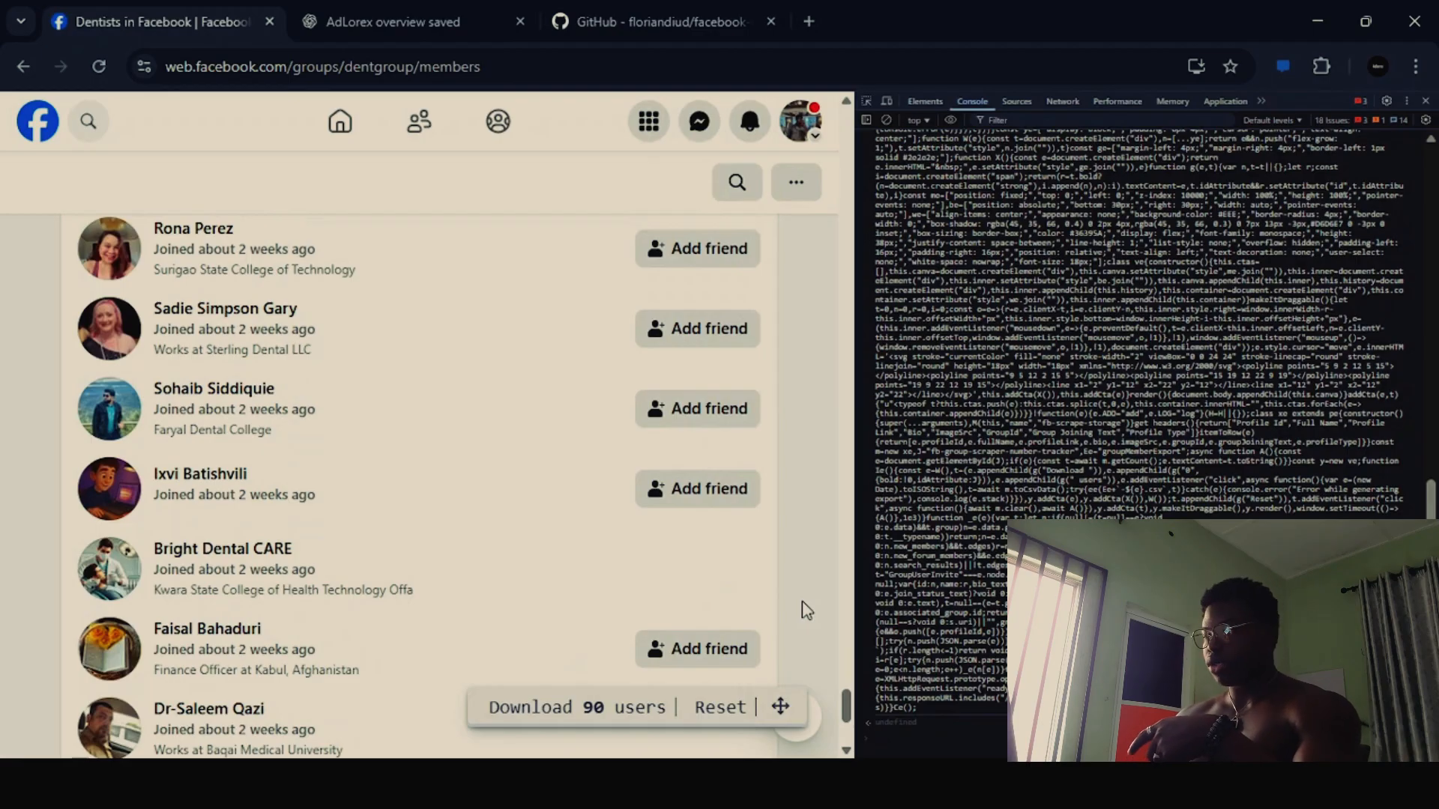
{"action": "scroll", "coordinate": [805, 611], "scroll_direction": "down", "scroll_amount": 4}
{"action": "scroll", "coordinate": [805, 612], "scroll_direction": "down", "scroll_amount": 8}
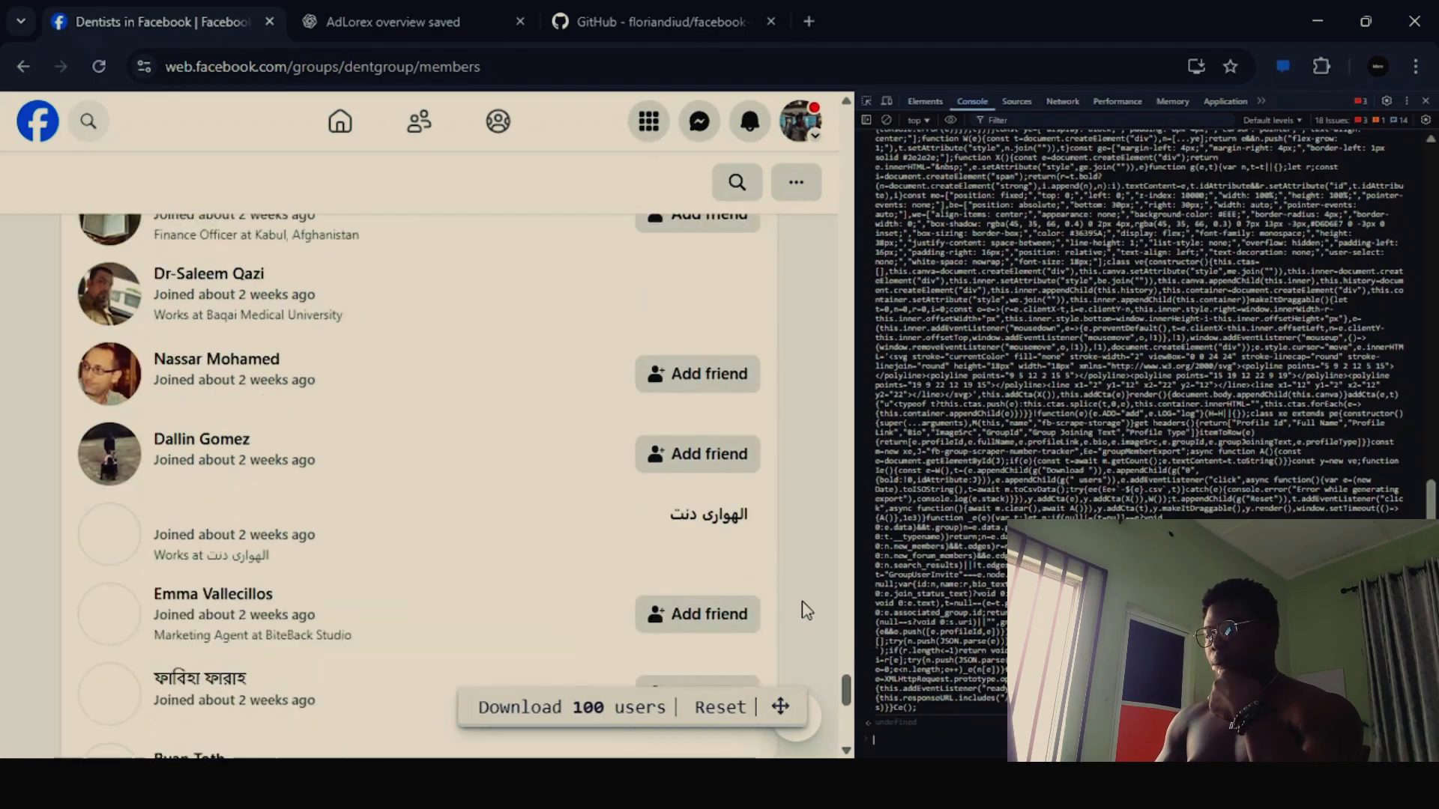
{"action": "scroll", "coordinate": [804, 612], "scroll_direction": "down", "scroll_amount": 8}
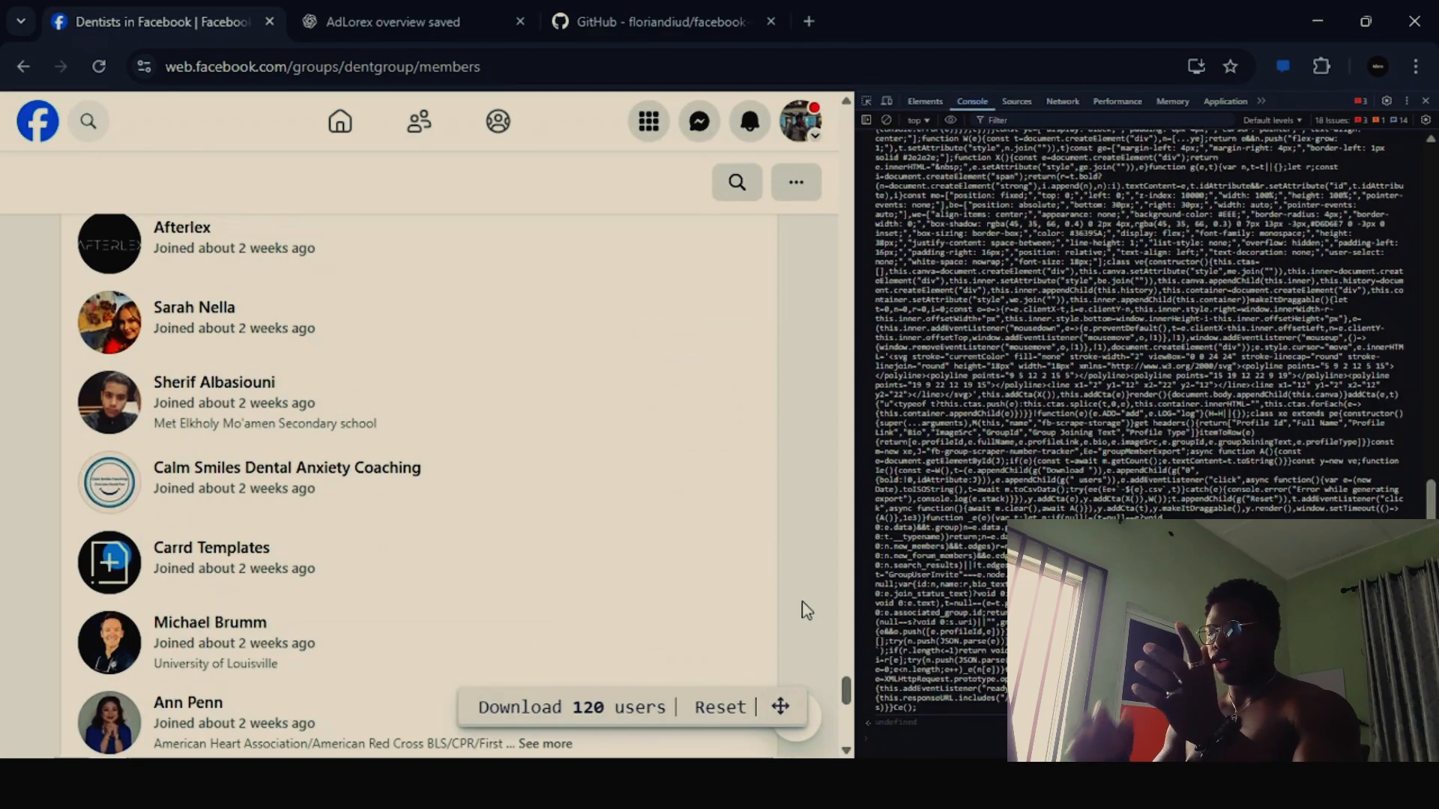
{"action": "left_click", "coordinate": [542, 719]}
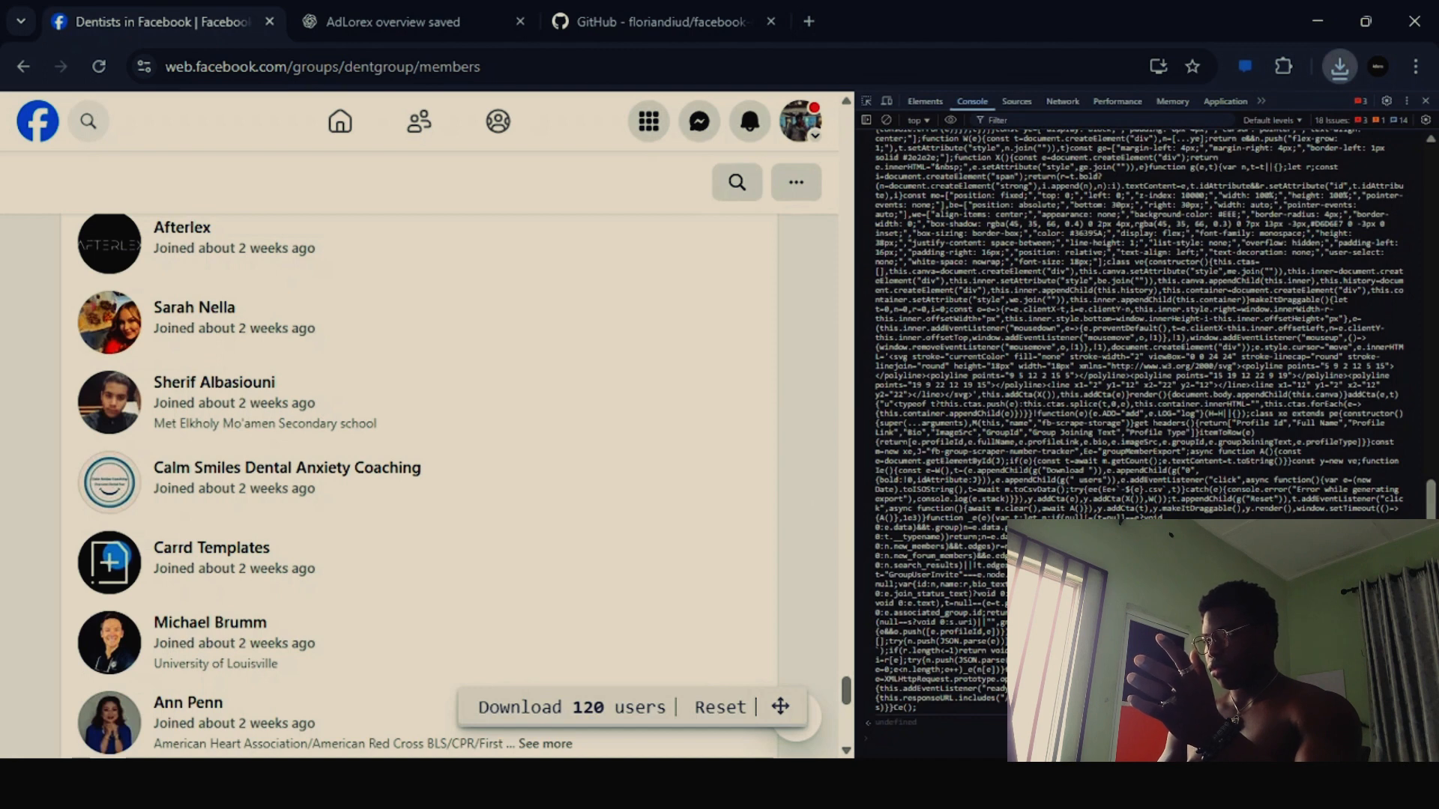
- Open Google Sheets in a new browser tab and create a blank spreadsheet
{"action": "left_click", "coordinate": [815, 22]}
{"action": "type", "text": "google sheets"}
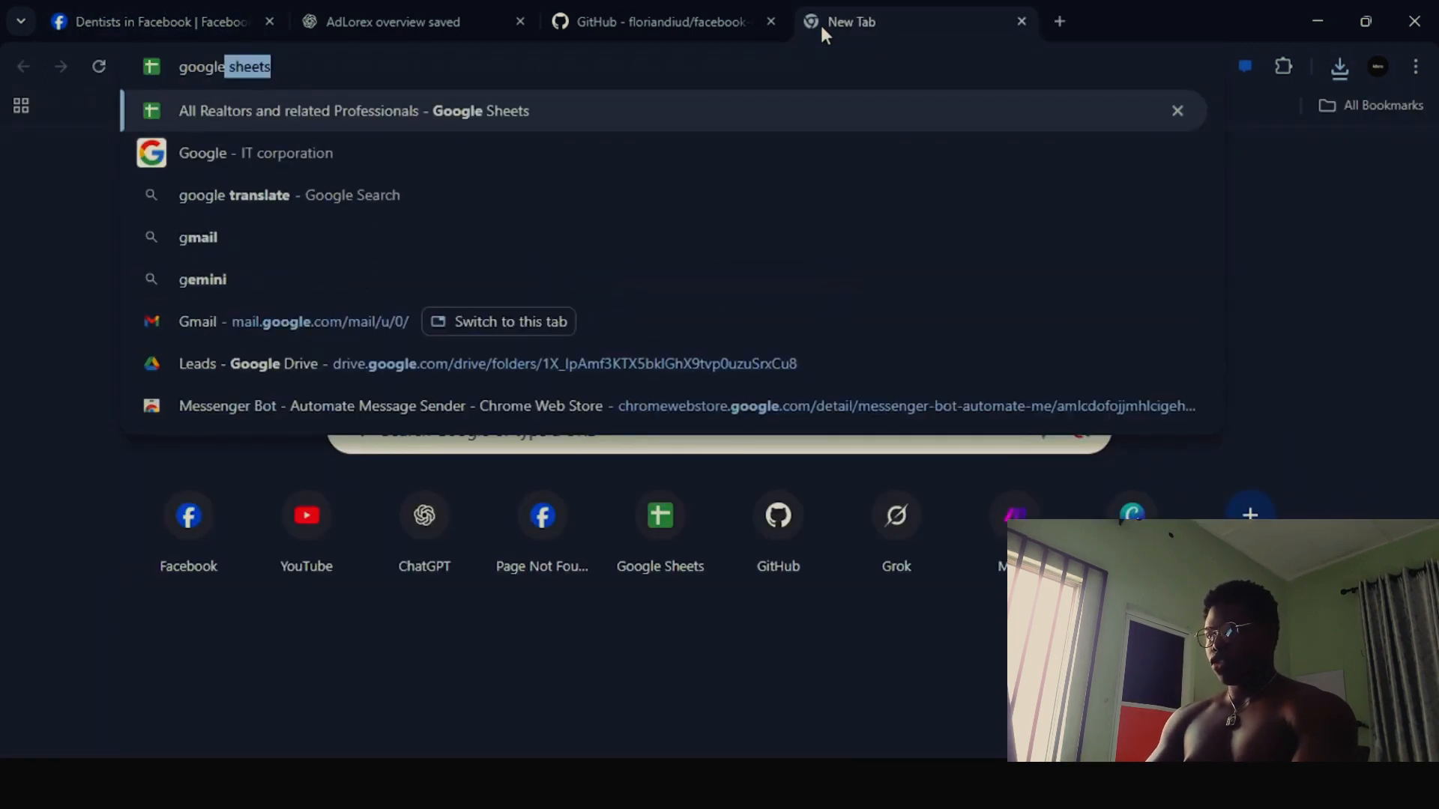
{"action": "key", "text": "Return"}
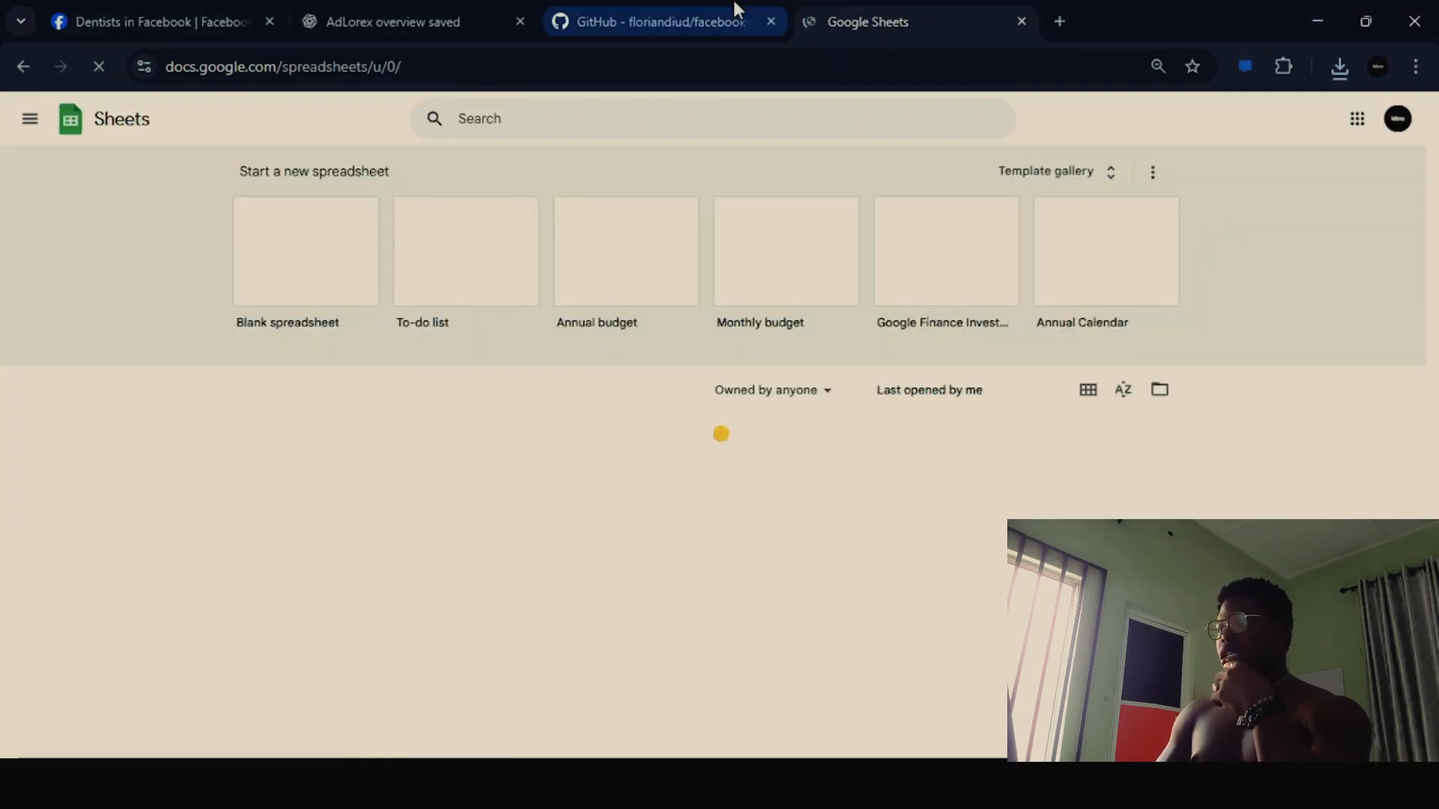
{"action": "left_click", "coordinate": [78, 19]}
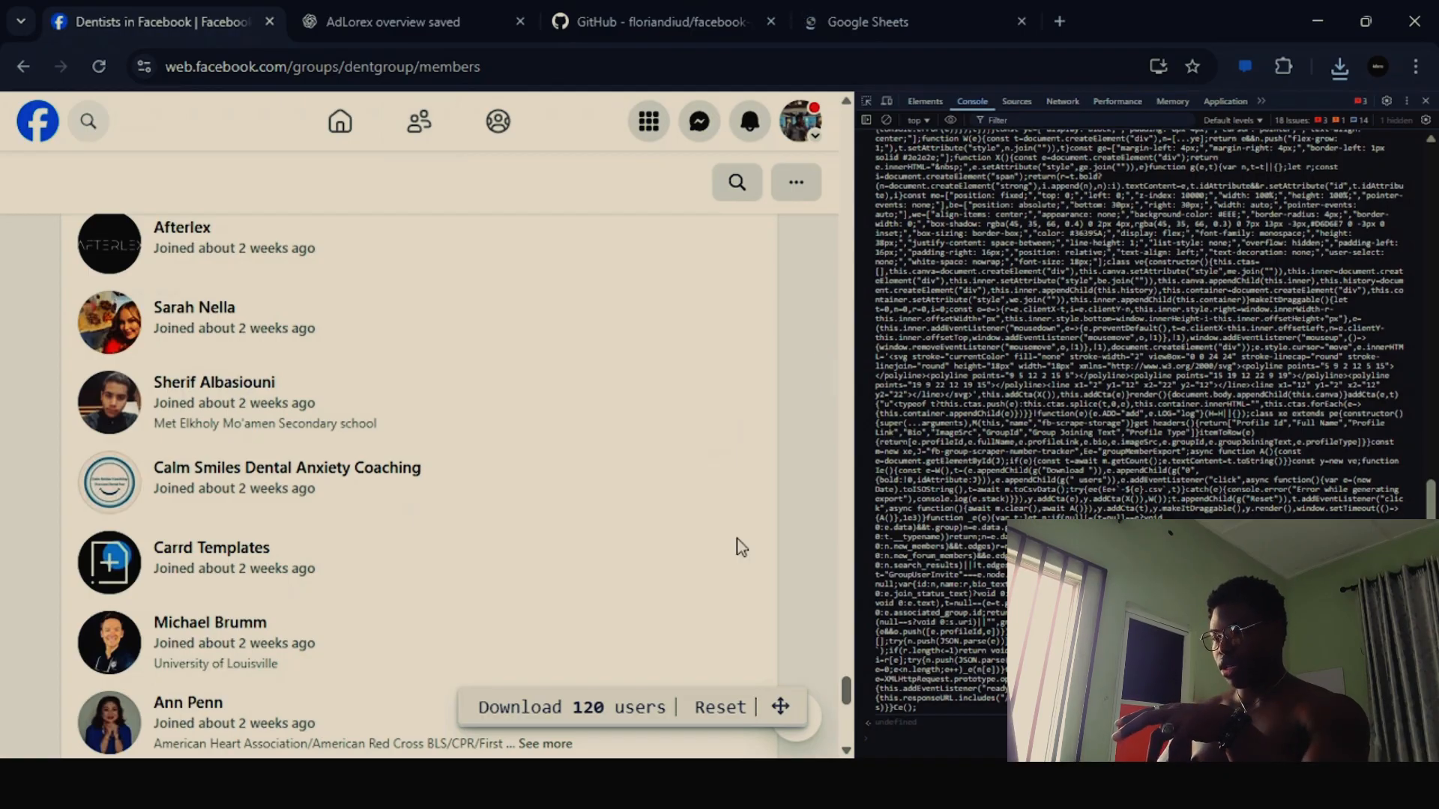
{"action": "left_click", "coordinate": [908, 16]}
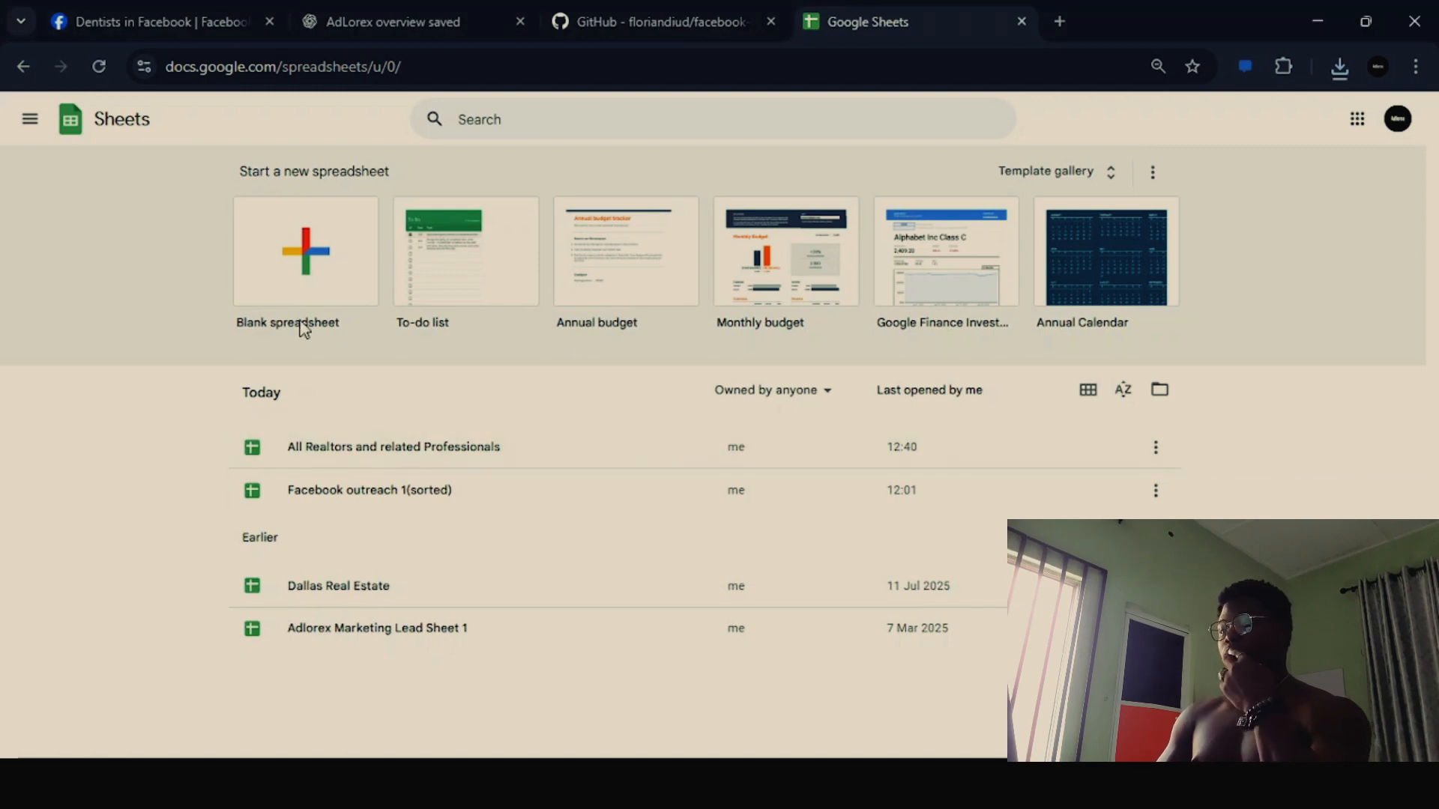
{"action": "left_click", "coordinate": [305, 282]}
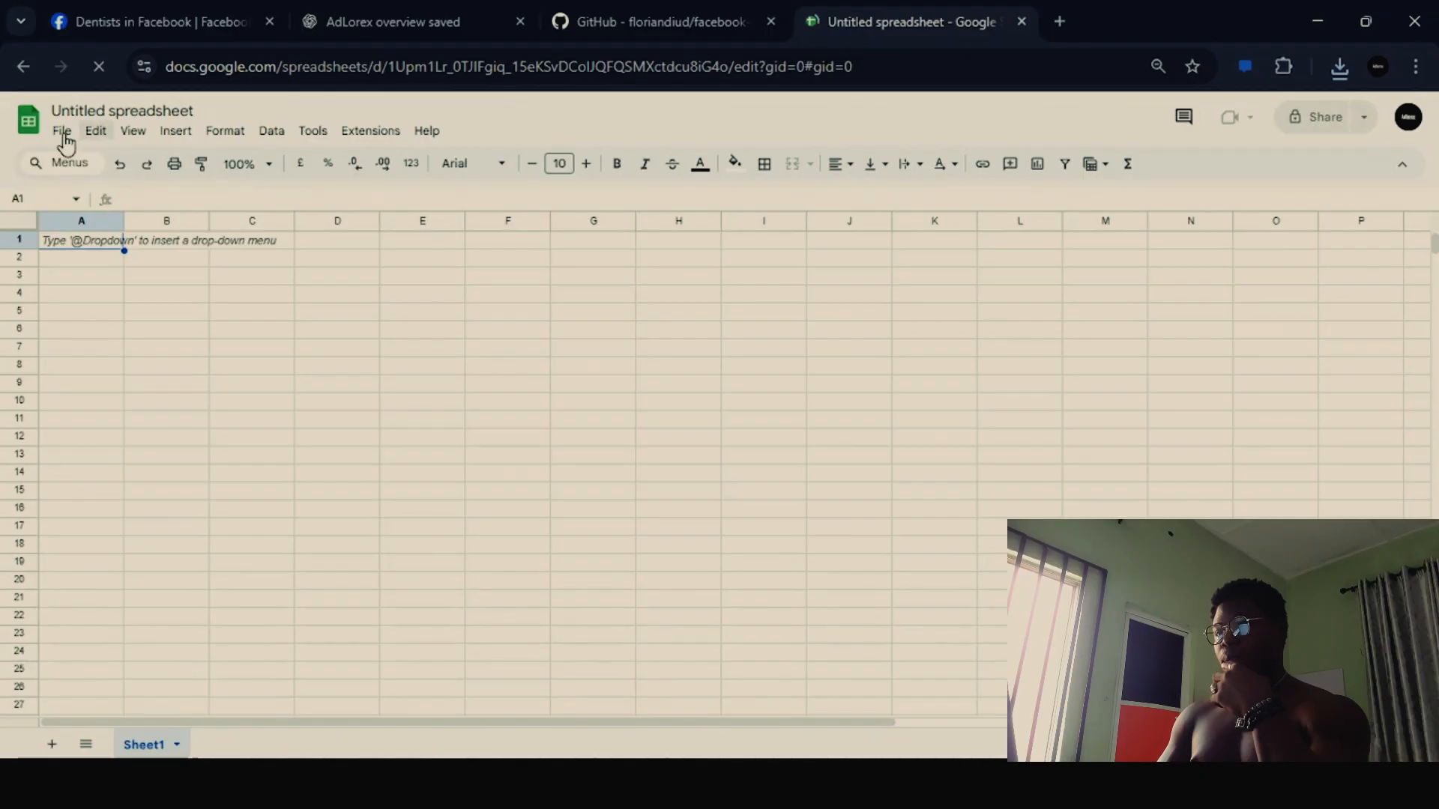
- Start a file import in the blank spreadsheet and upload groupMemberExport-2025-08-17T11_40_19.560Z.csv from the computer
{"action": "left_click", "coordinate": [63, 134]}
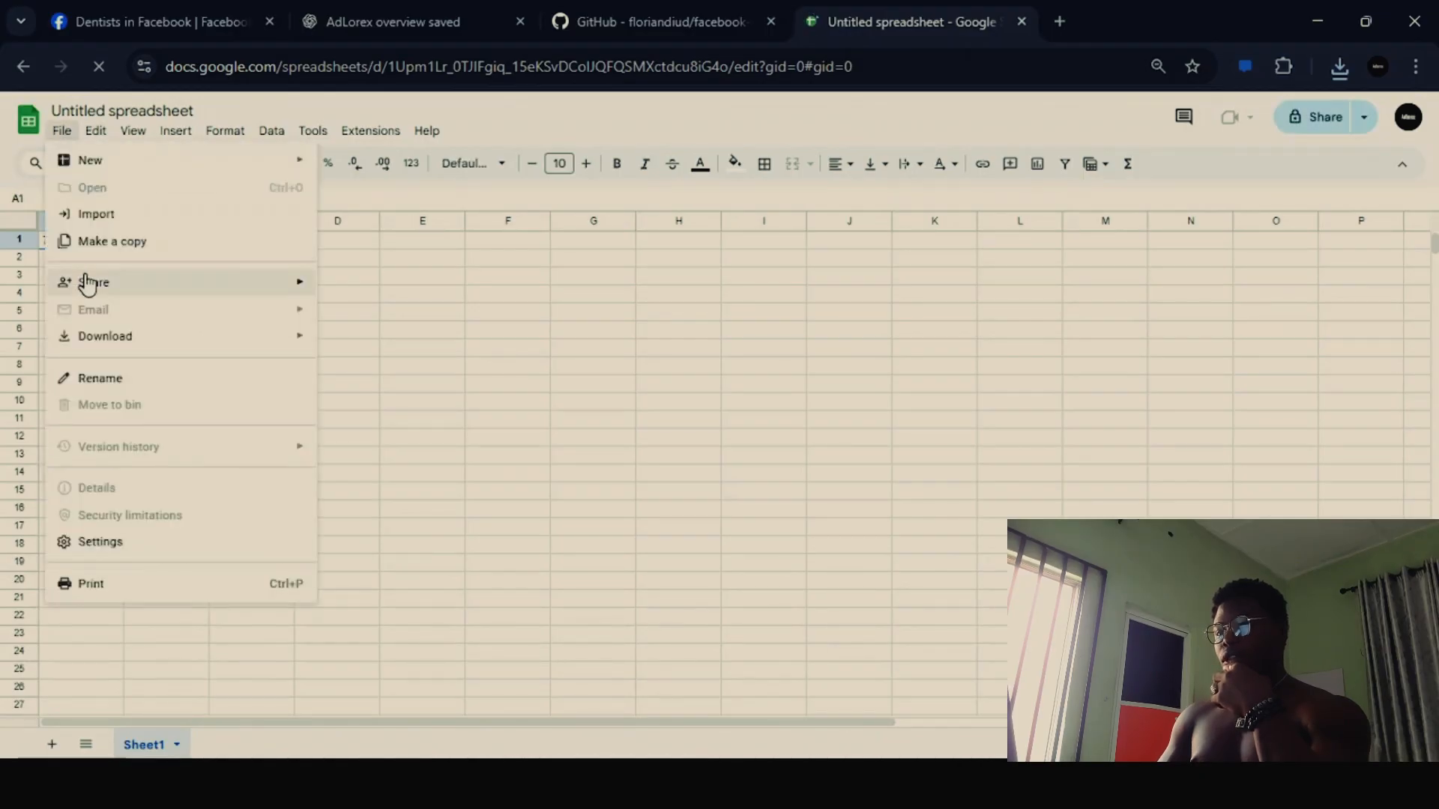
{"action": "key", "text": "Escape"}
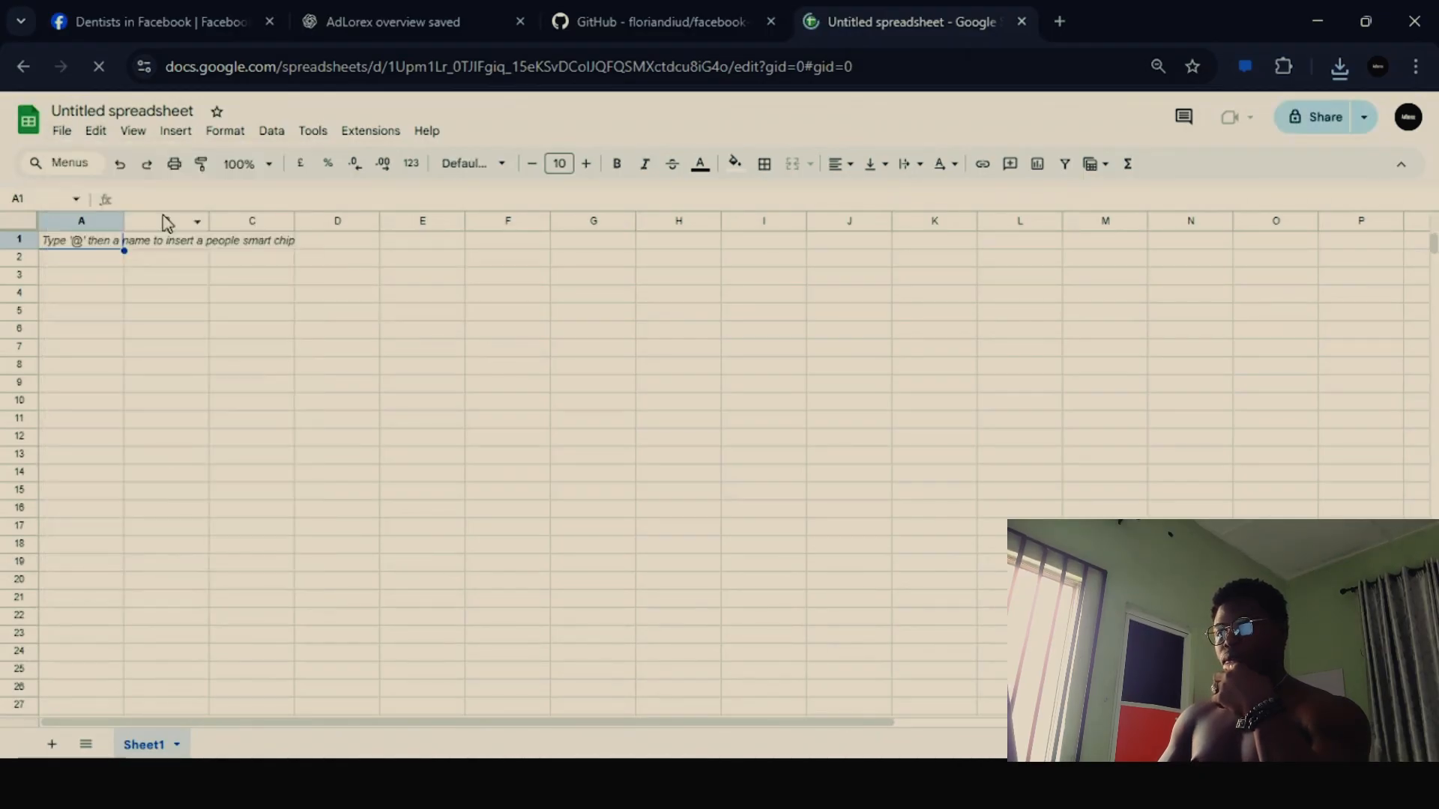
{"action": "left_click", "coordinate": [60, 135]}
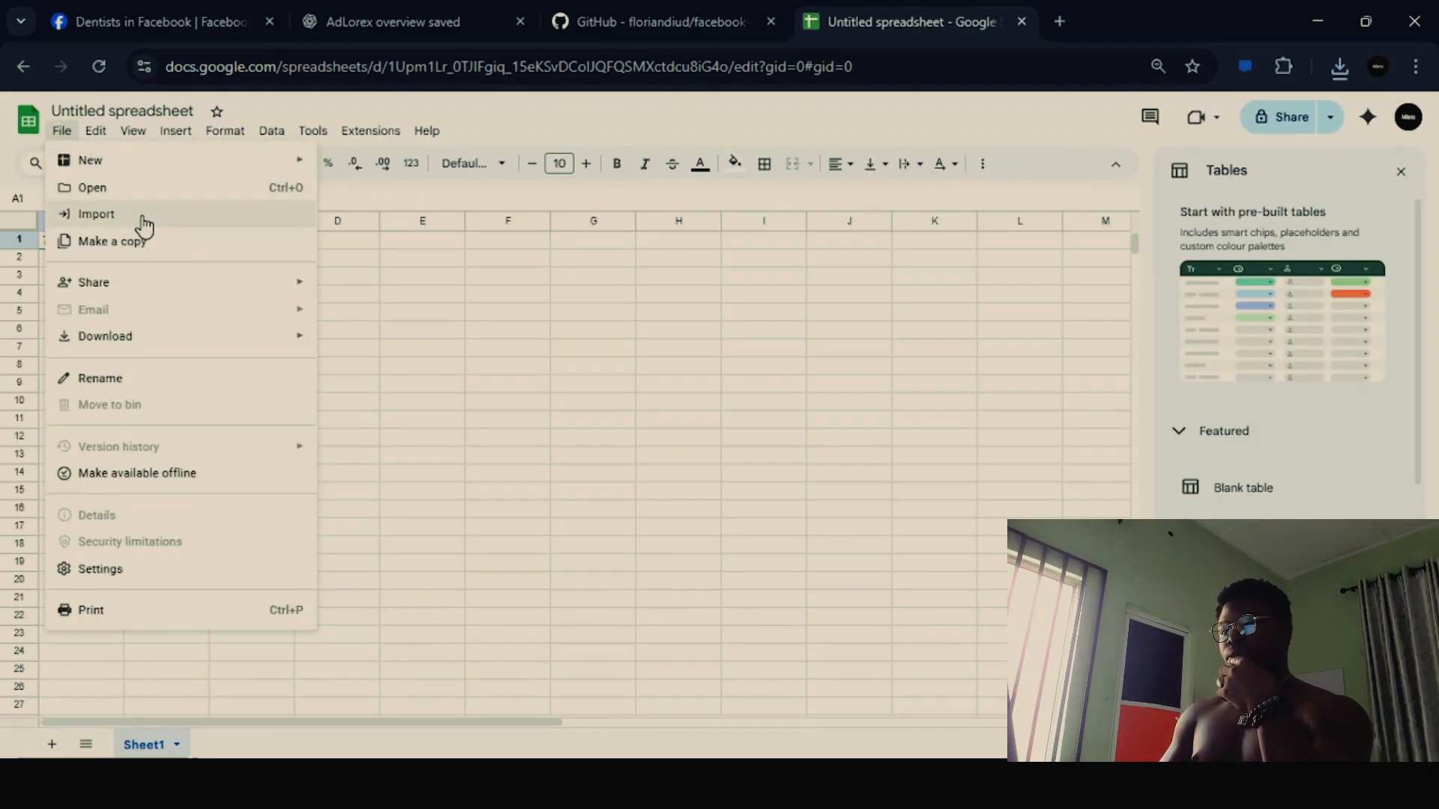
{"action": "left_click", "coordinate": [97, 214]}
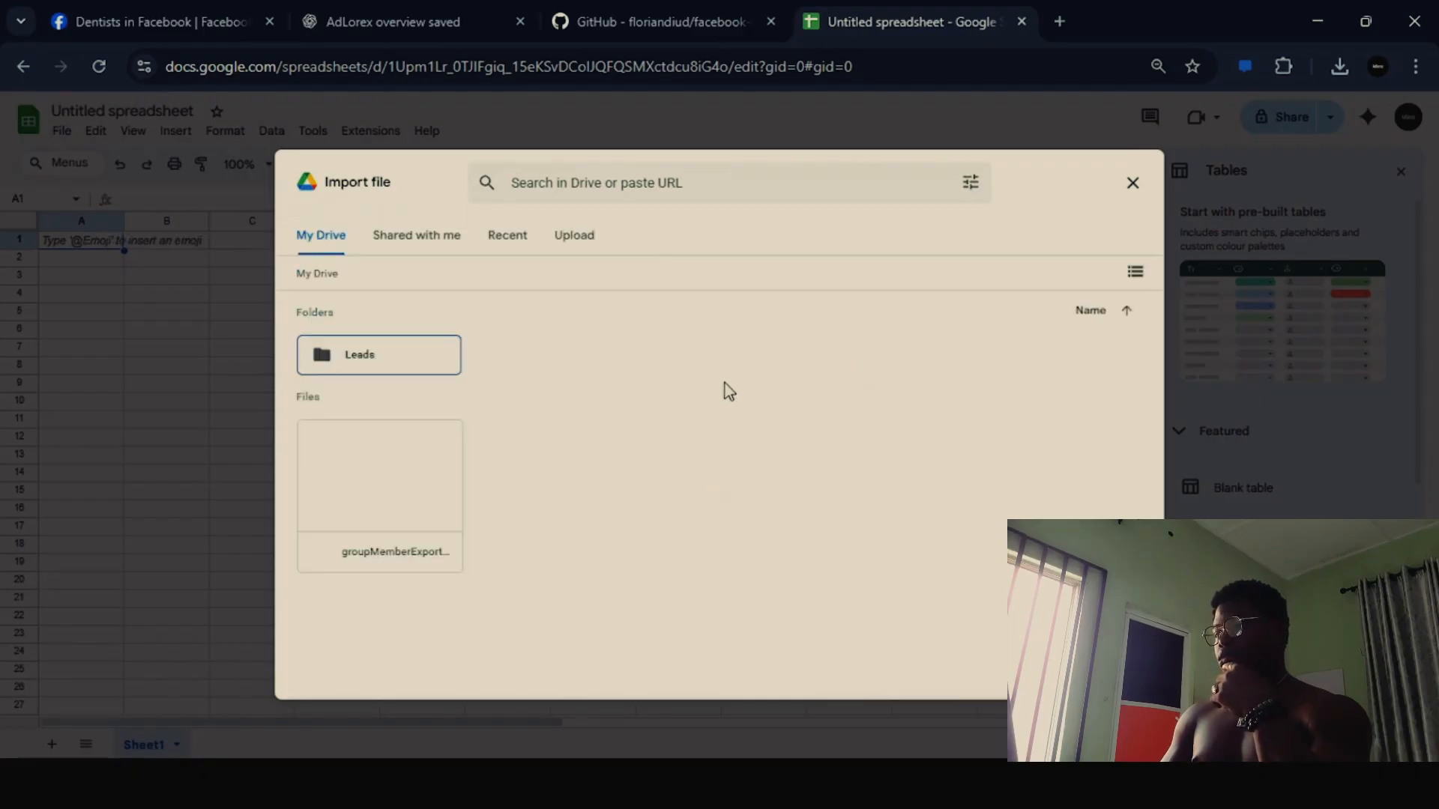
{"action": "left_click", "coordinate": [576, 238]}
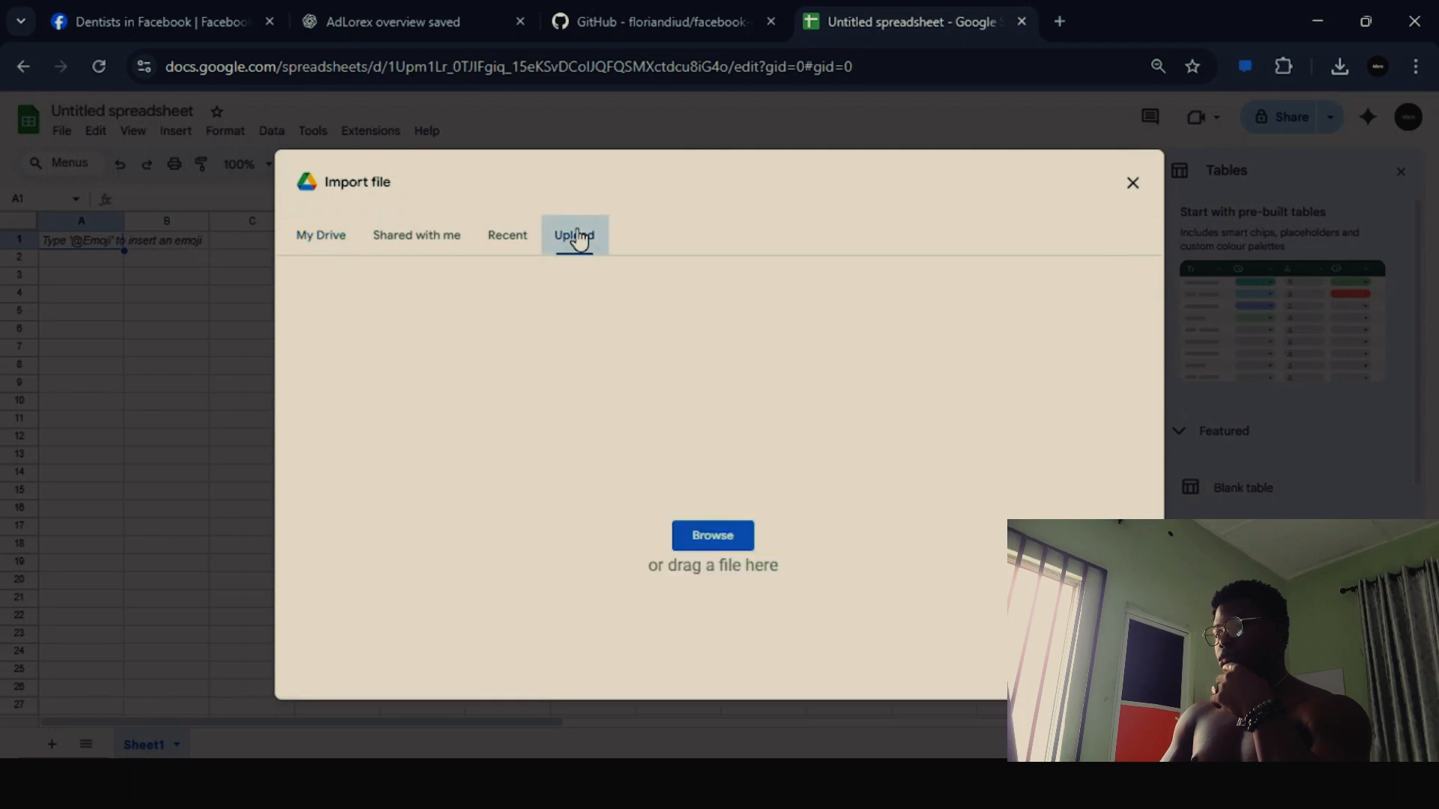
{"action": "left_click", "coordinate": [739, 536]}
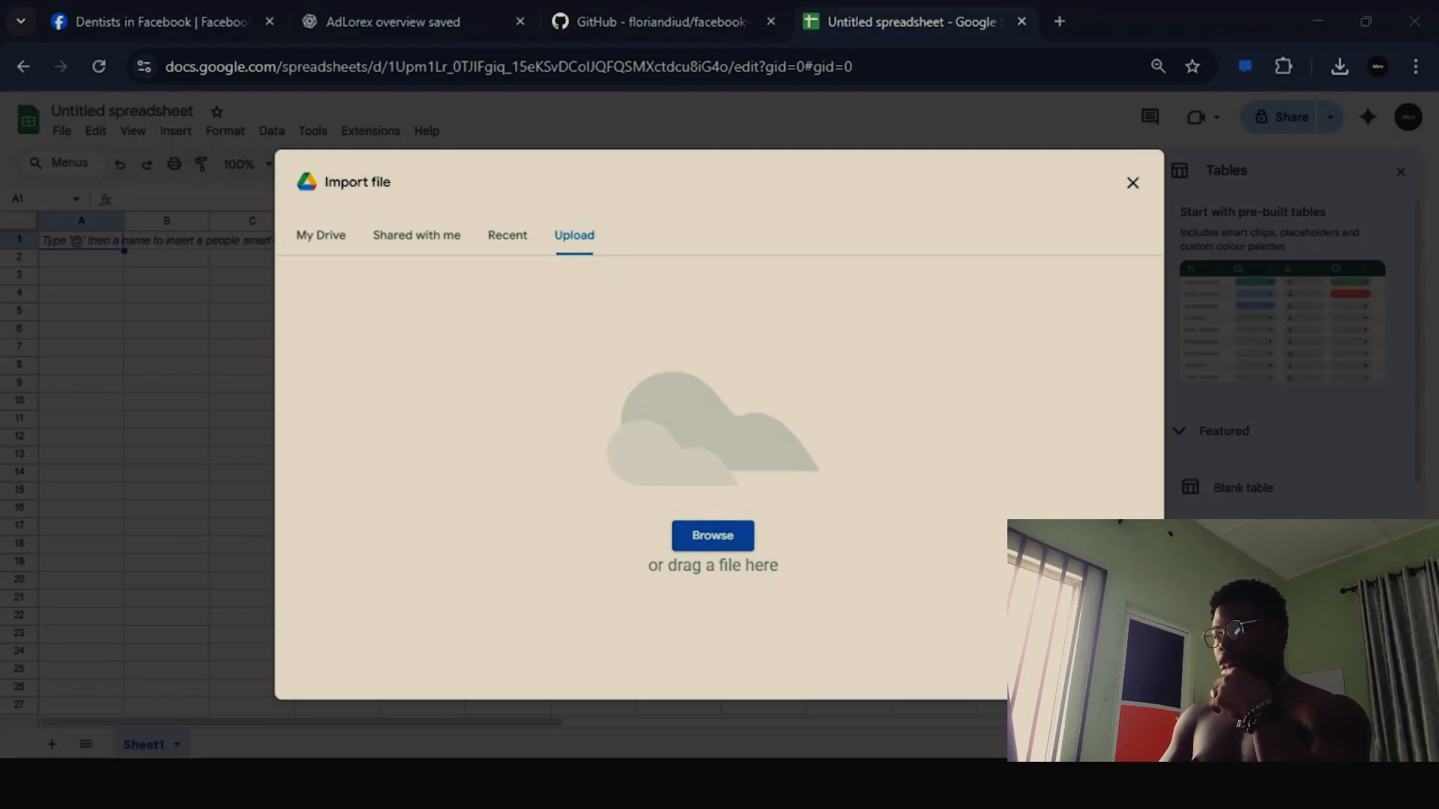
{"action": "left_click", "coordinate": [667, 608]}
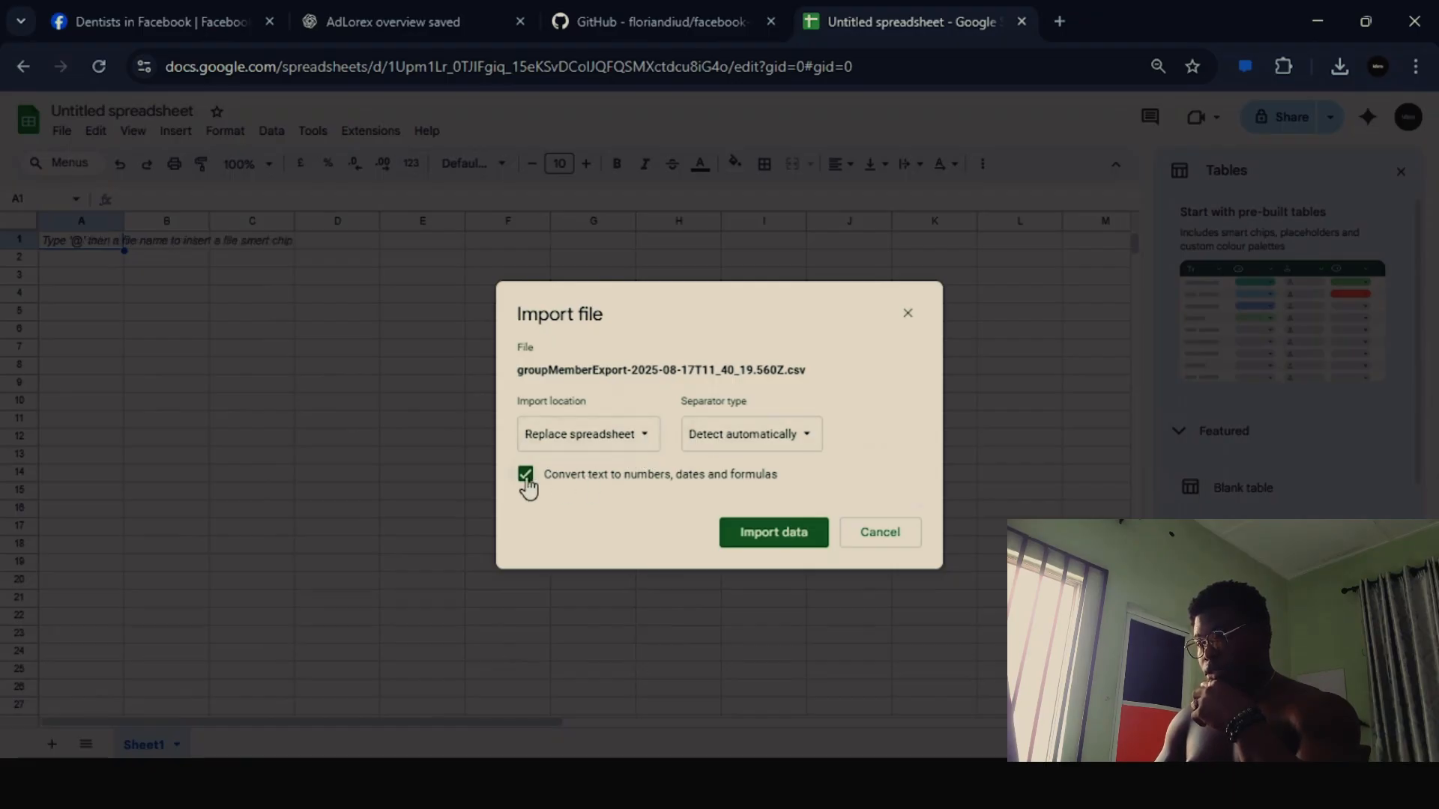
- Set the import location to Replace current sheet and import the CSV data
{"action": "left_click", "coordinate": [643, 442]}
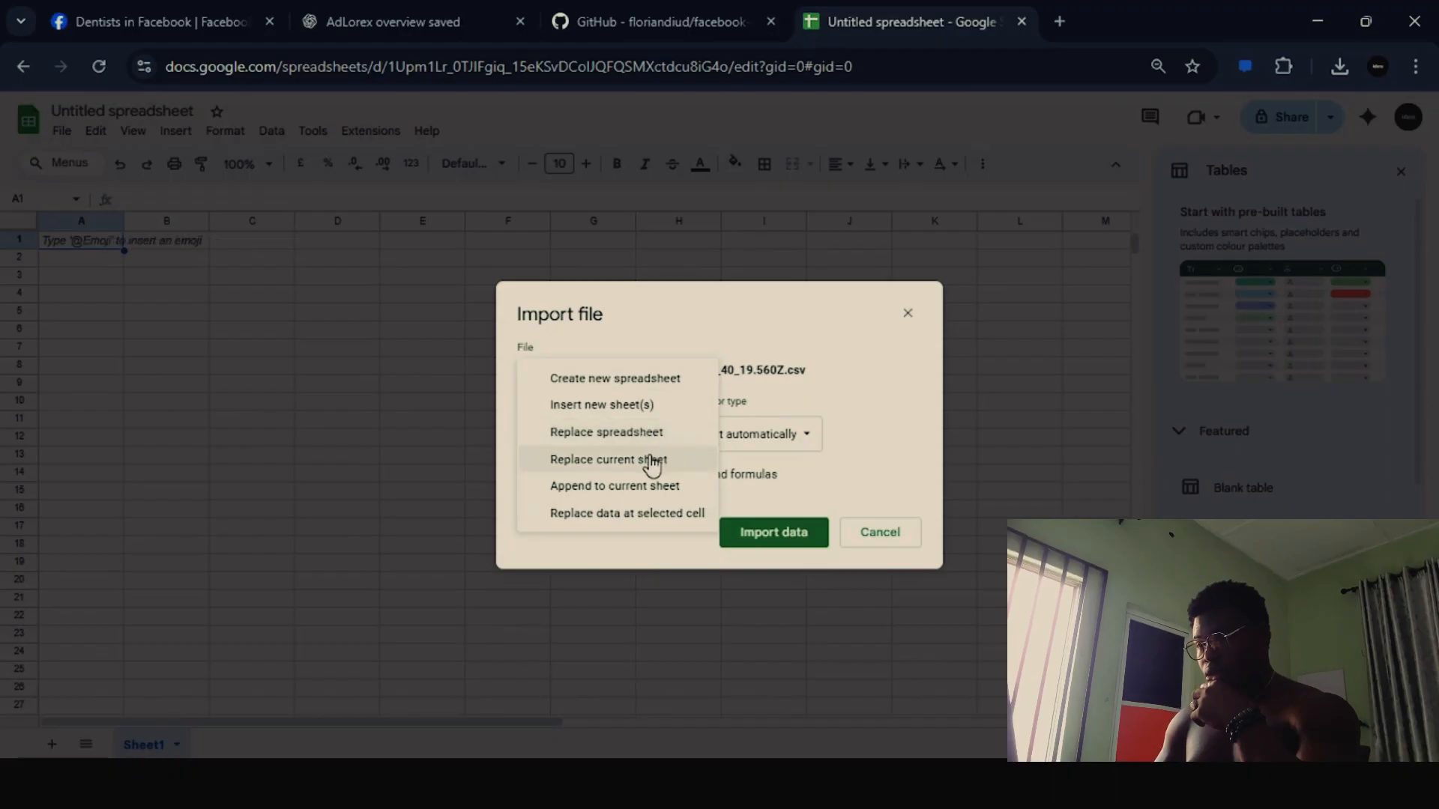
{"action": "left_click", "coordinate": [652, 460]}
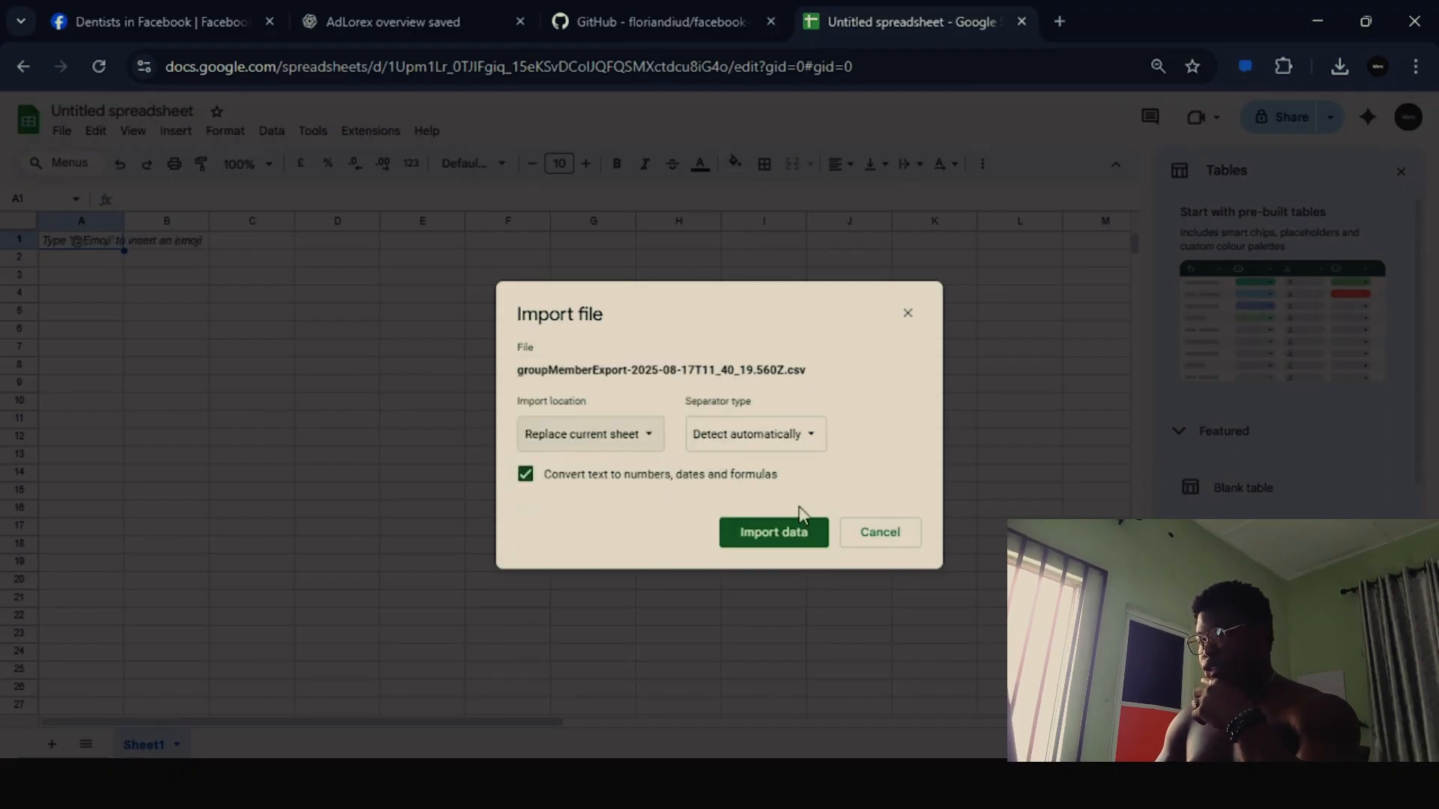
{"action": "left_click", "coordinate": [776, 541]}
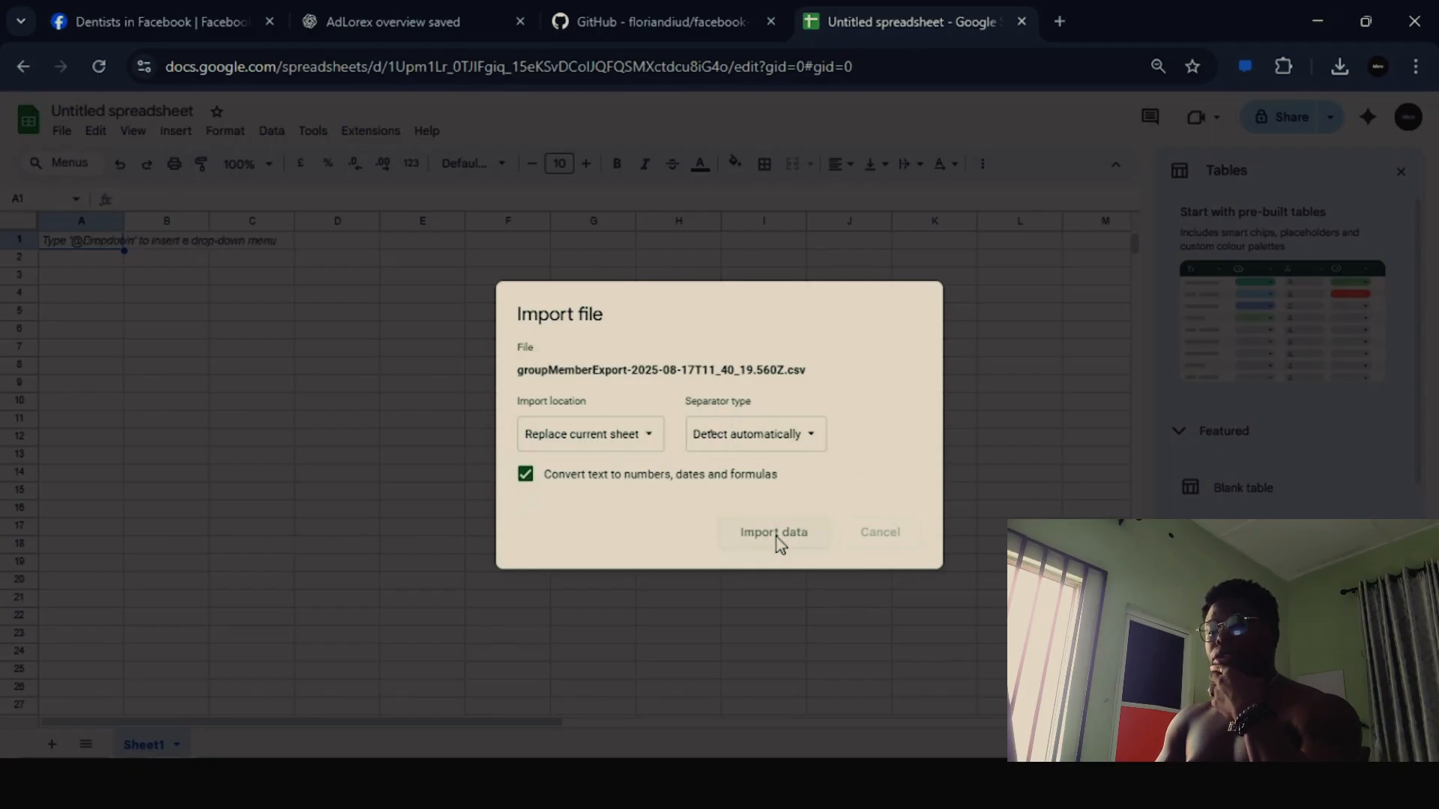
- Import the CSV data into the sheet and widen the Group Joining Text column to fit its entries
{"action": "left_click", "coordinate": [774, 532]}
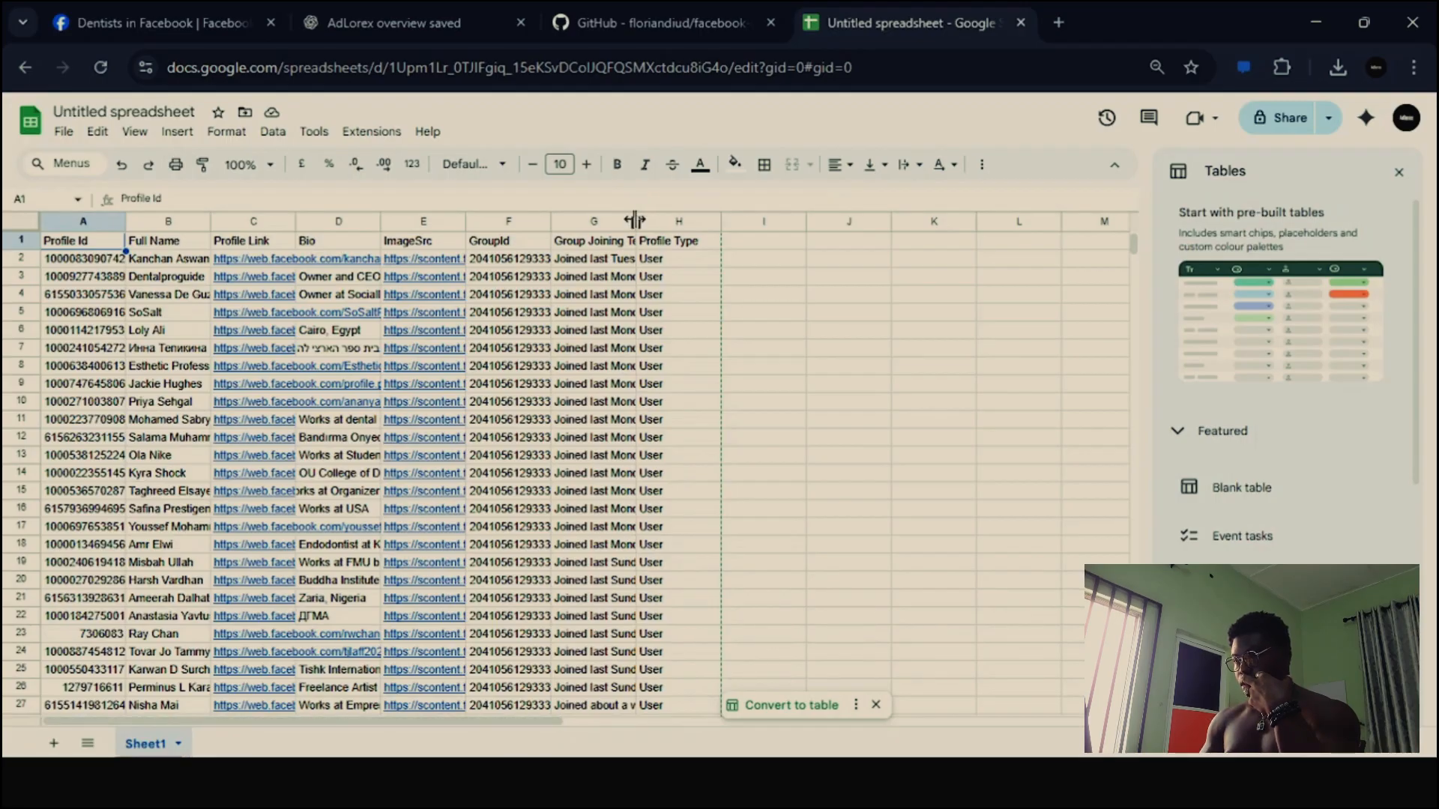
{"action": "left_click_drag", "start_coordinate": [635, 220], "coordinate": [764, 220]}
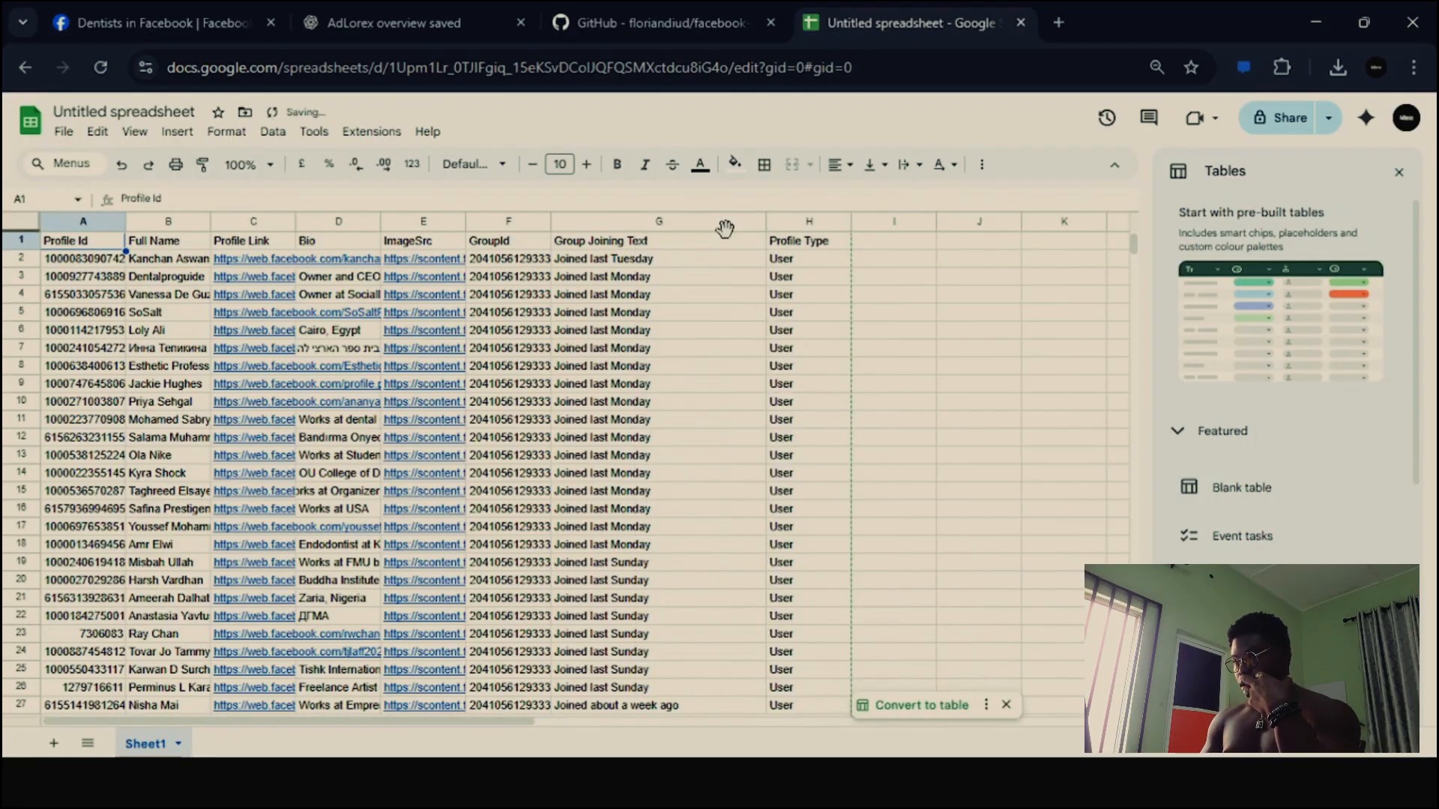
- Clear the contents of the GroupId, Group Joining Text, Profile Type and ImageSrc columns
{"action": "left_click", "coordinate": [498, 221]}
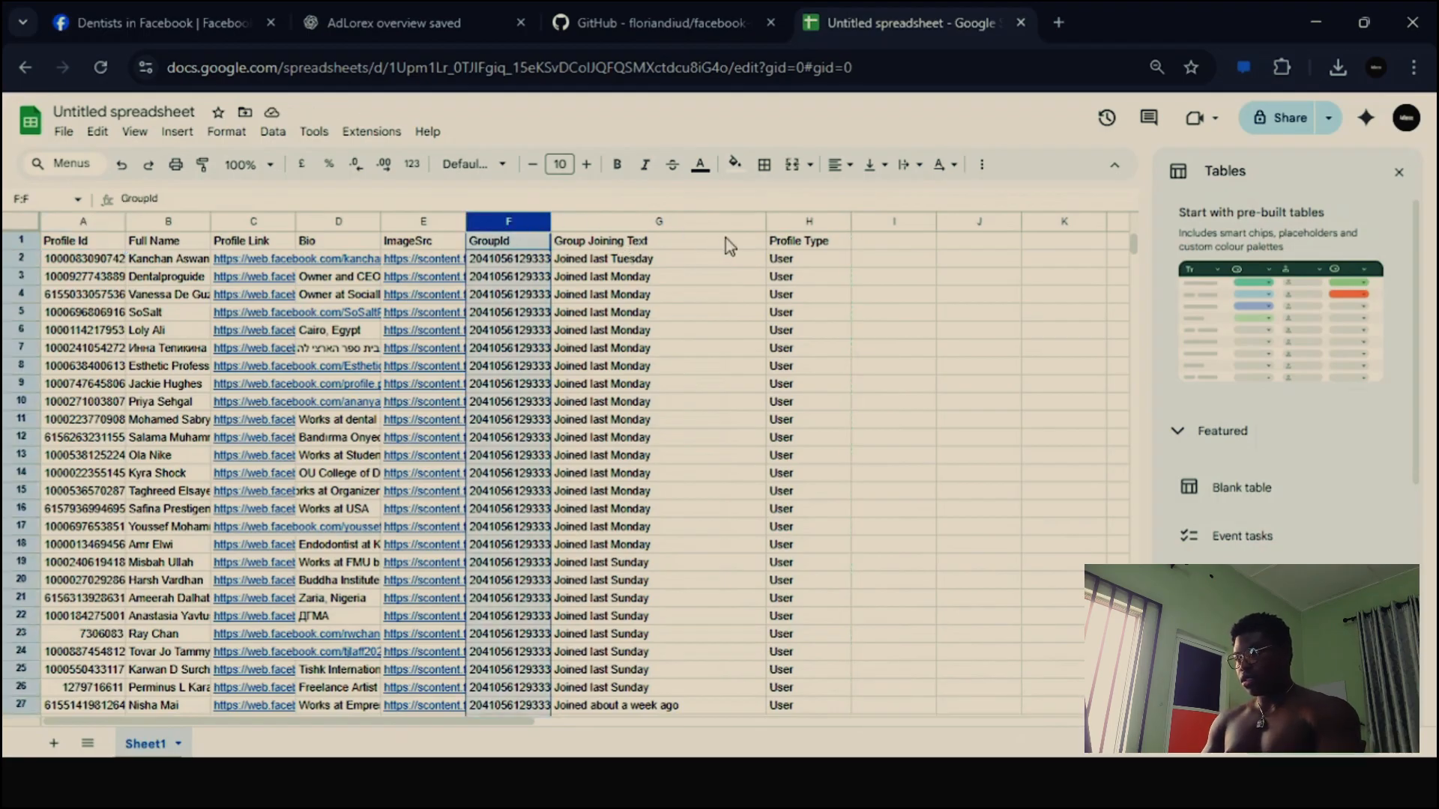
{"action": "left_click", "coordinate": [798, 222], "text": "shift"}
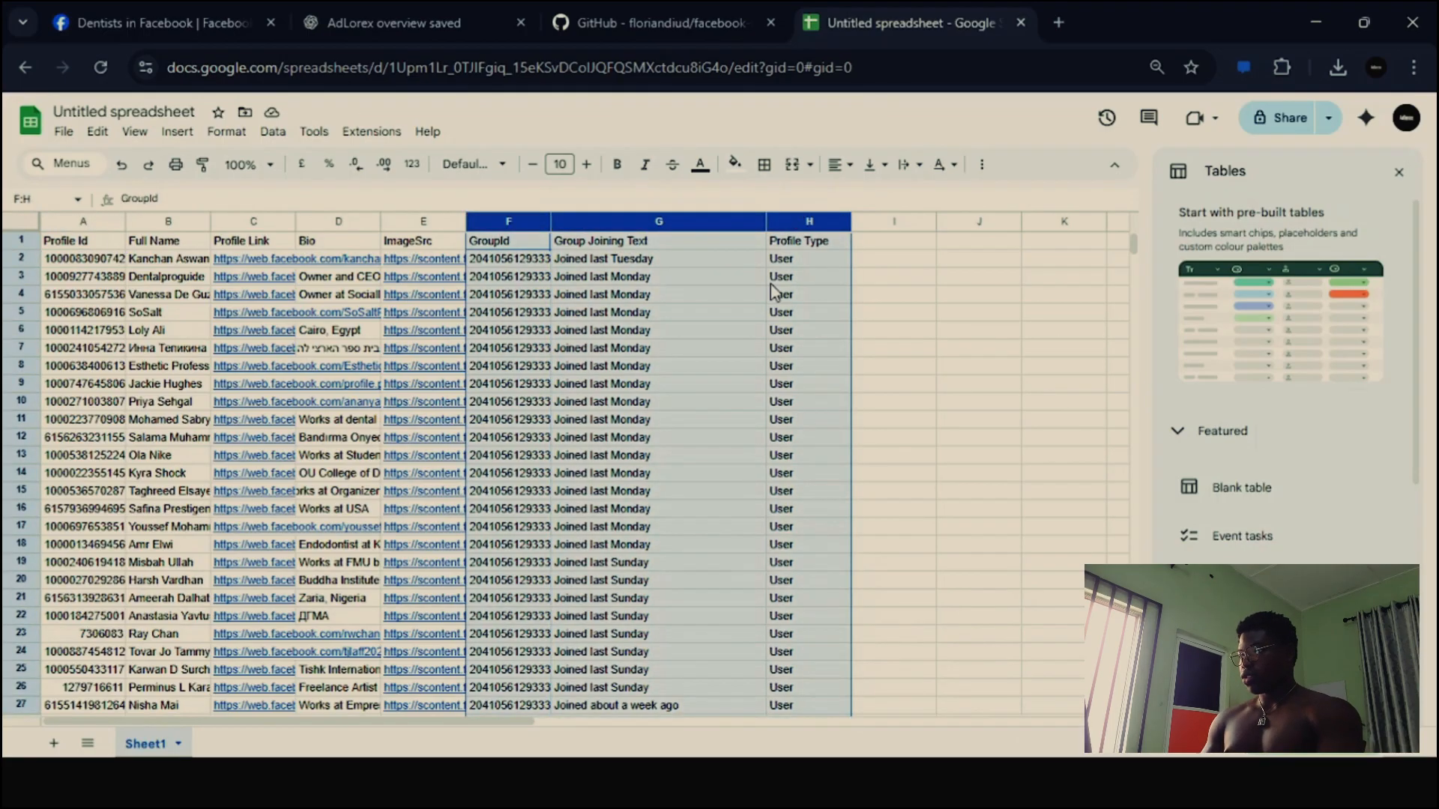
{"action": "key", "text": "Delete"}
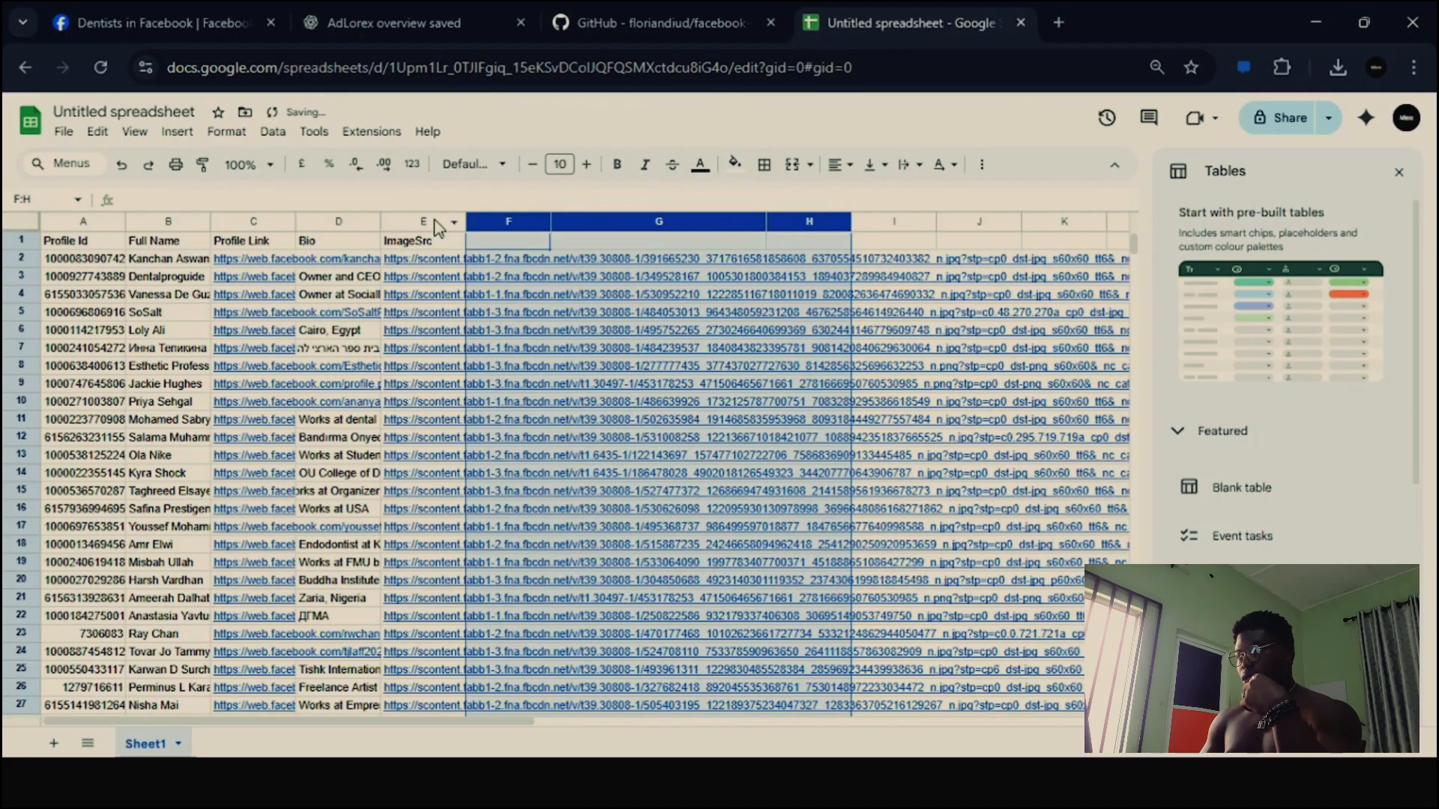
{"action": "left_click", "coordinate": [433, 219]}
{"action": "key", "text": "Delete"}
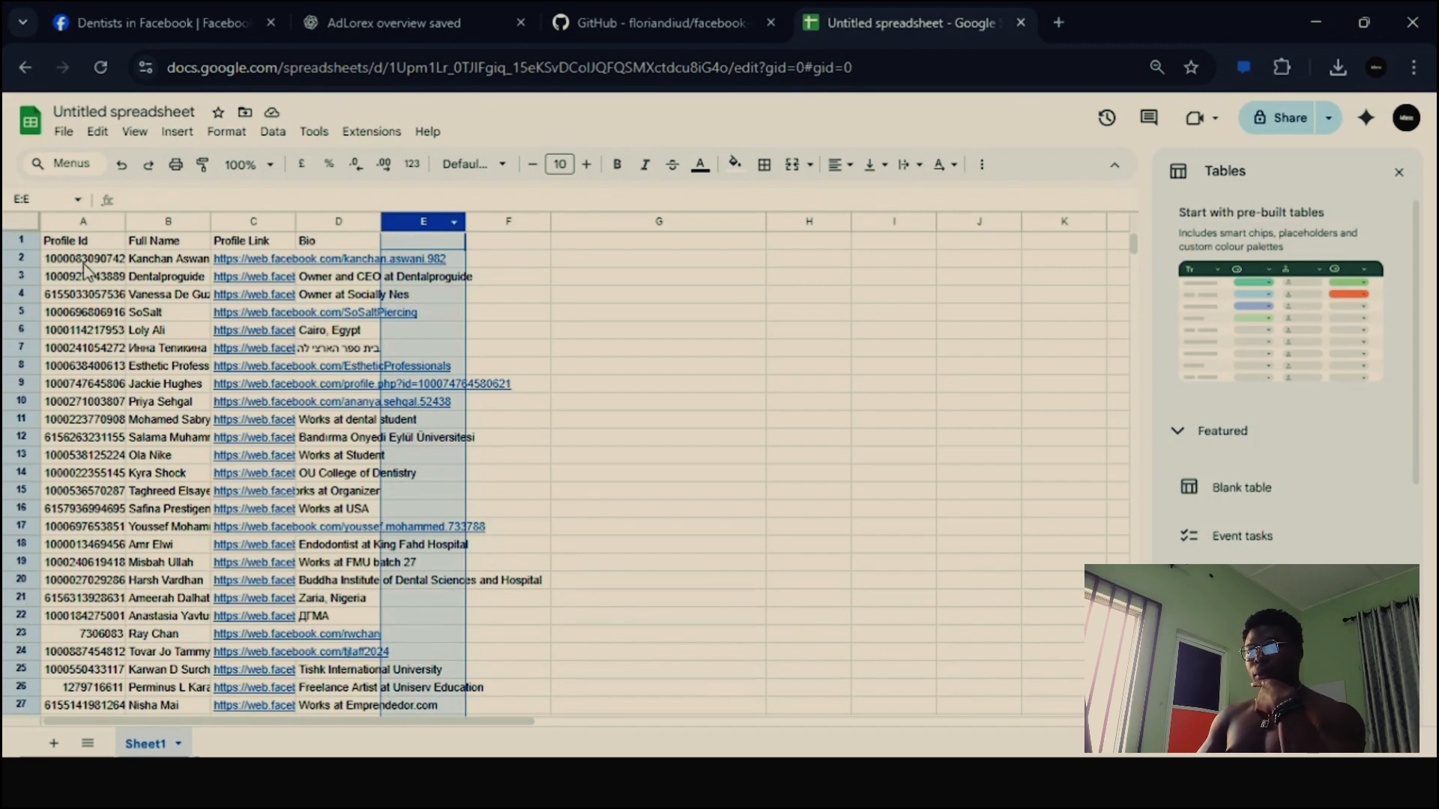
- Clear the Profile Id values and delete the emptied column A
{"action": "left_click", "coordinate": [78, 226]}
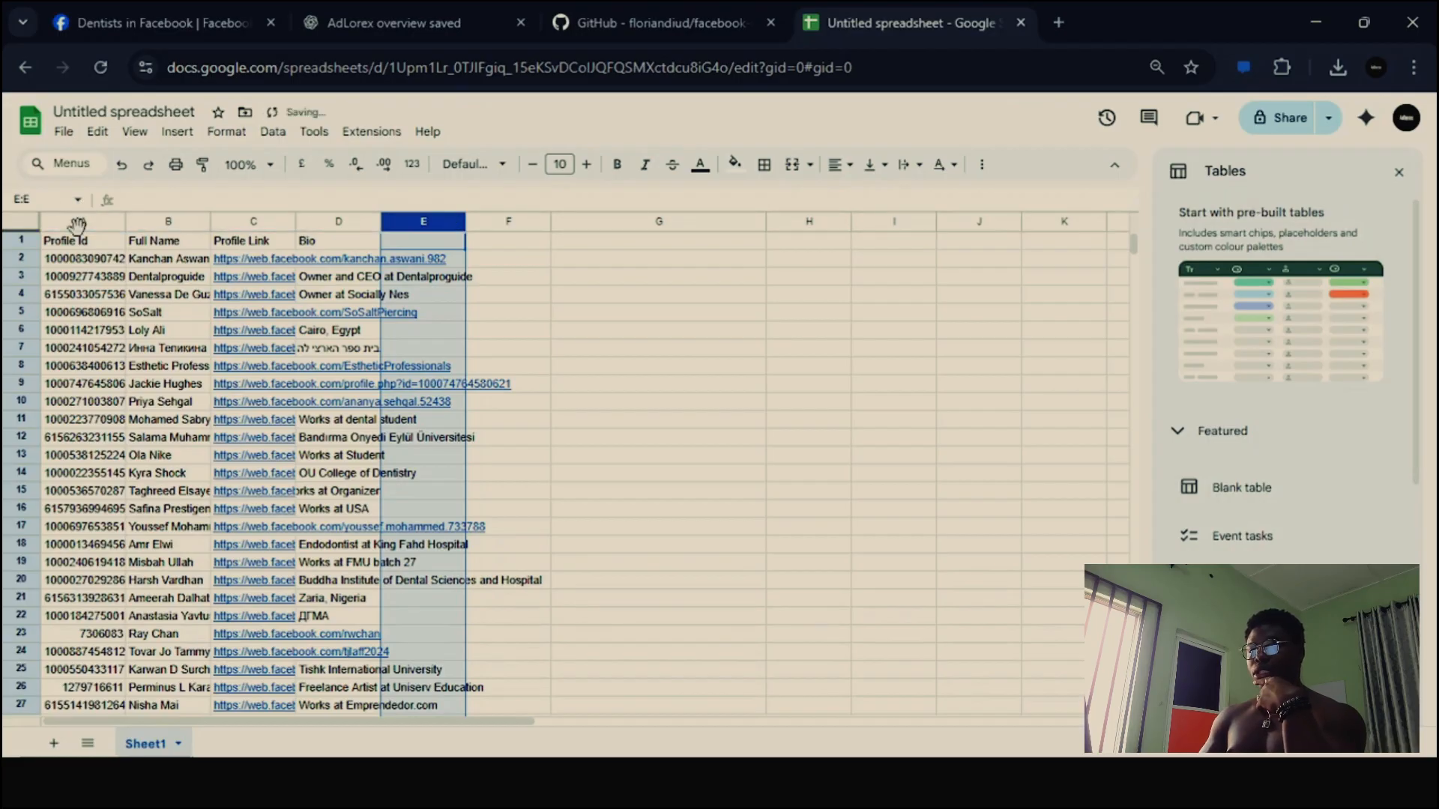
{"action": "left_click", "coordinate": [52, 221]}
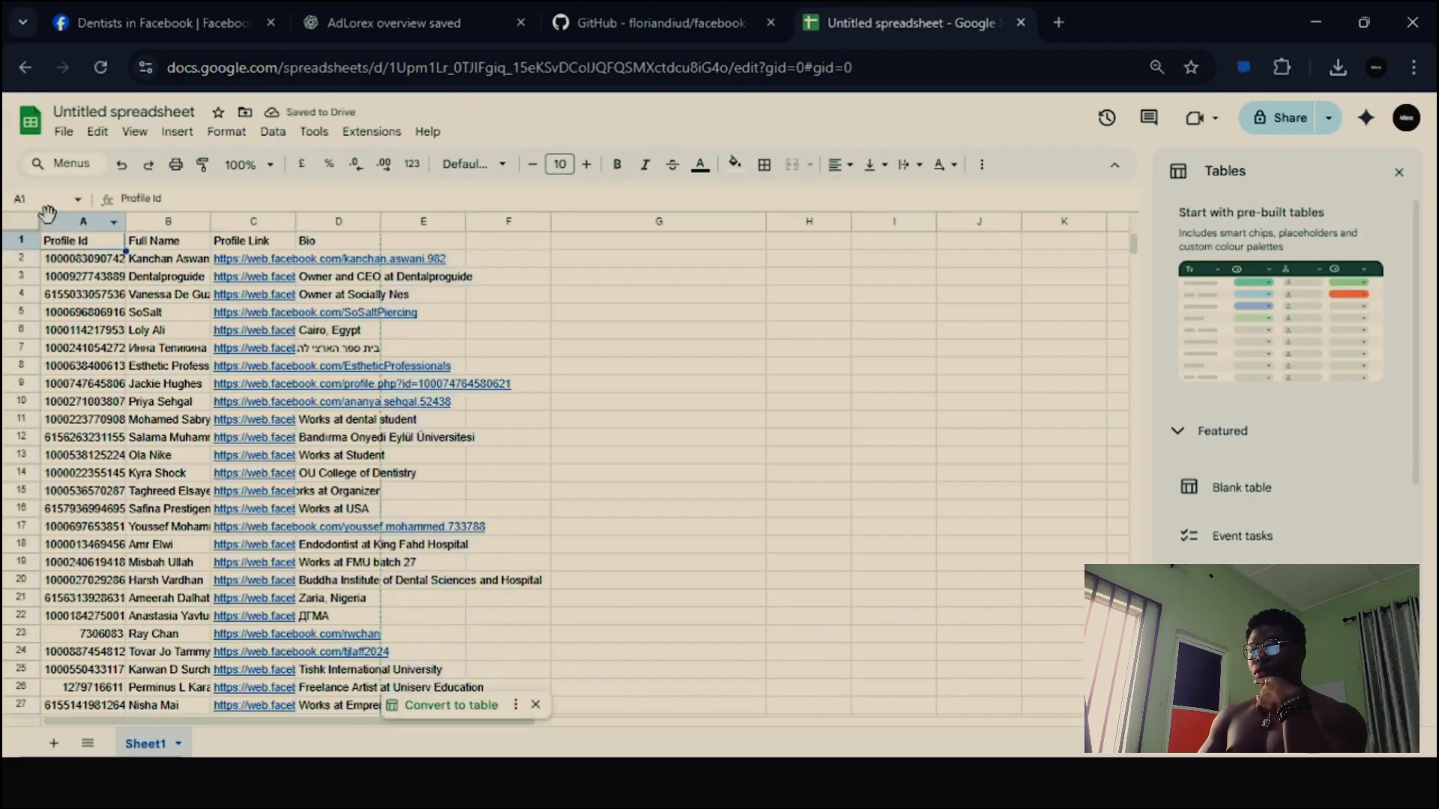
{"action": "key", "text": "Delete"}
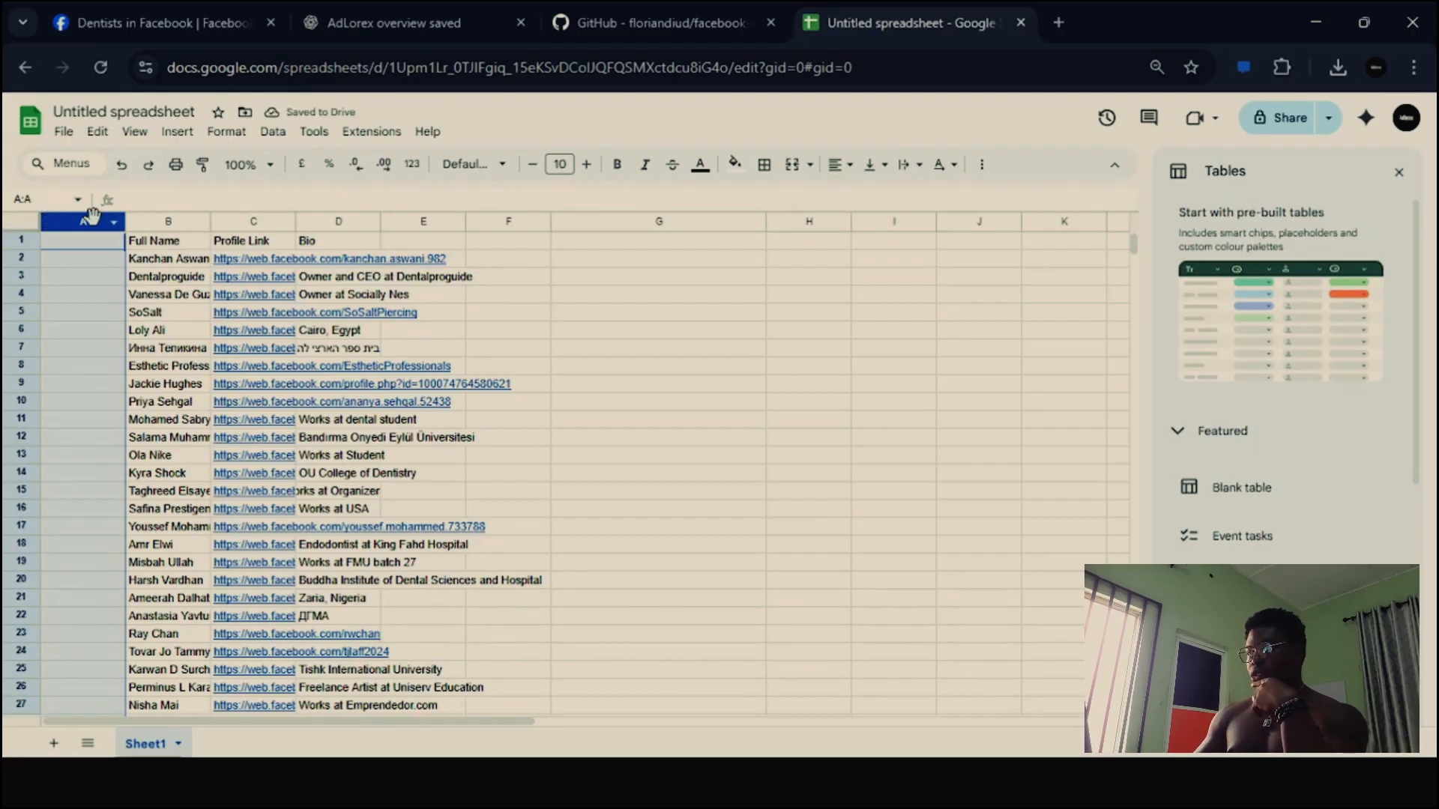
{"action": "right_click", "coordinate": [92, 220]}
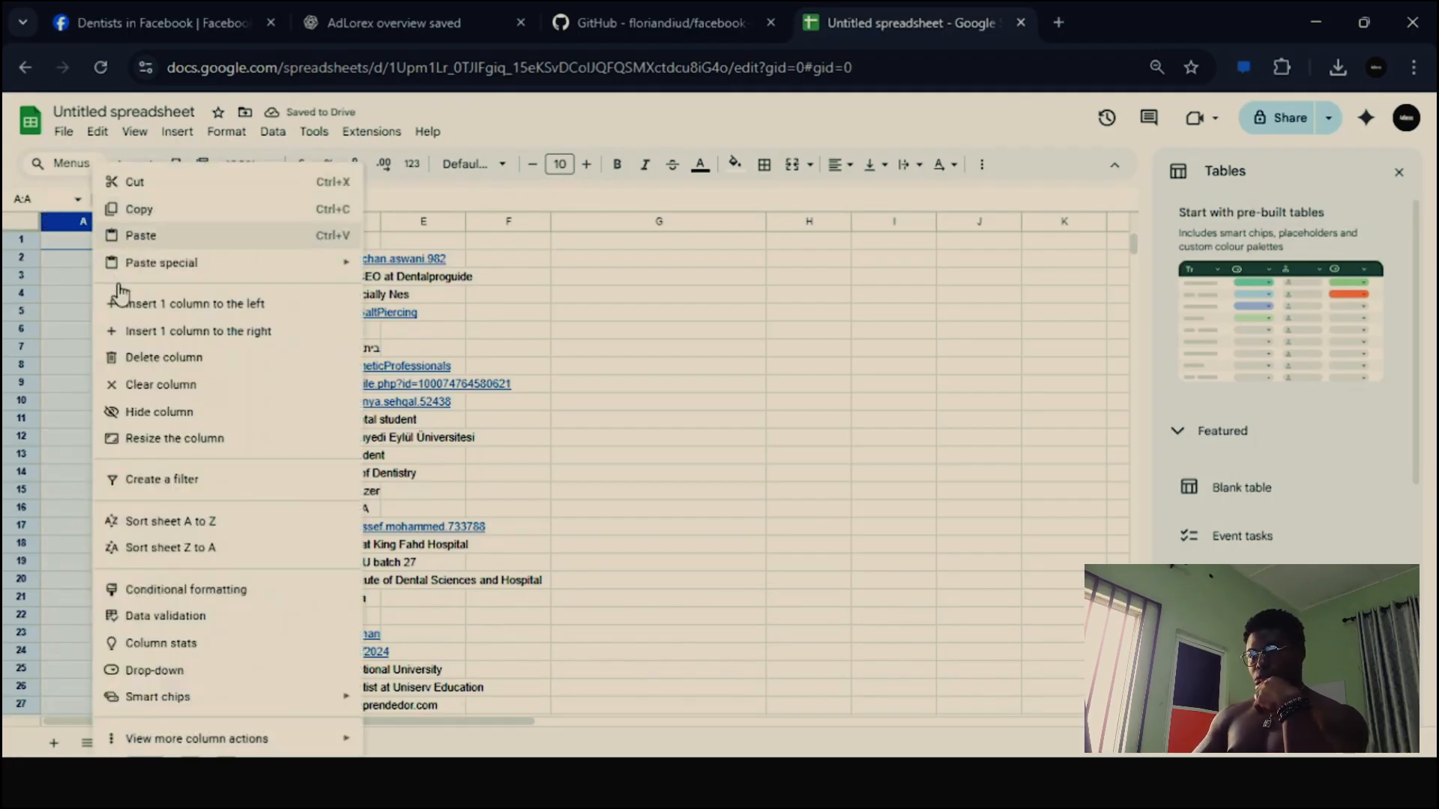
{"action": "left_click", "coordinate": [189, 373]}
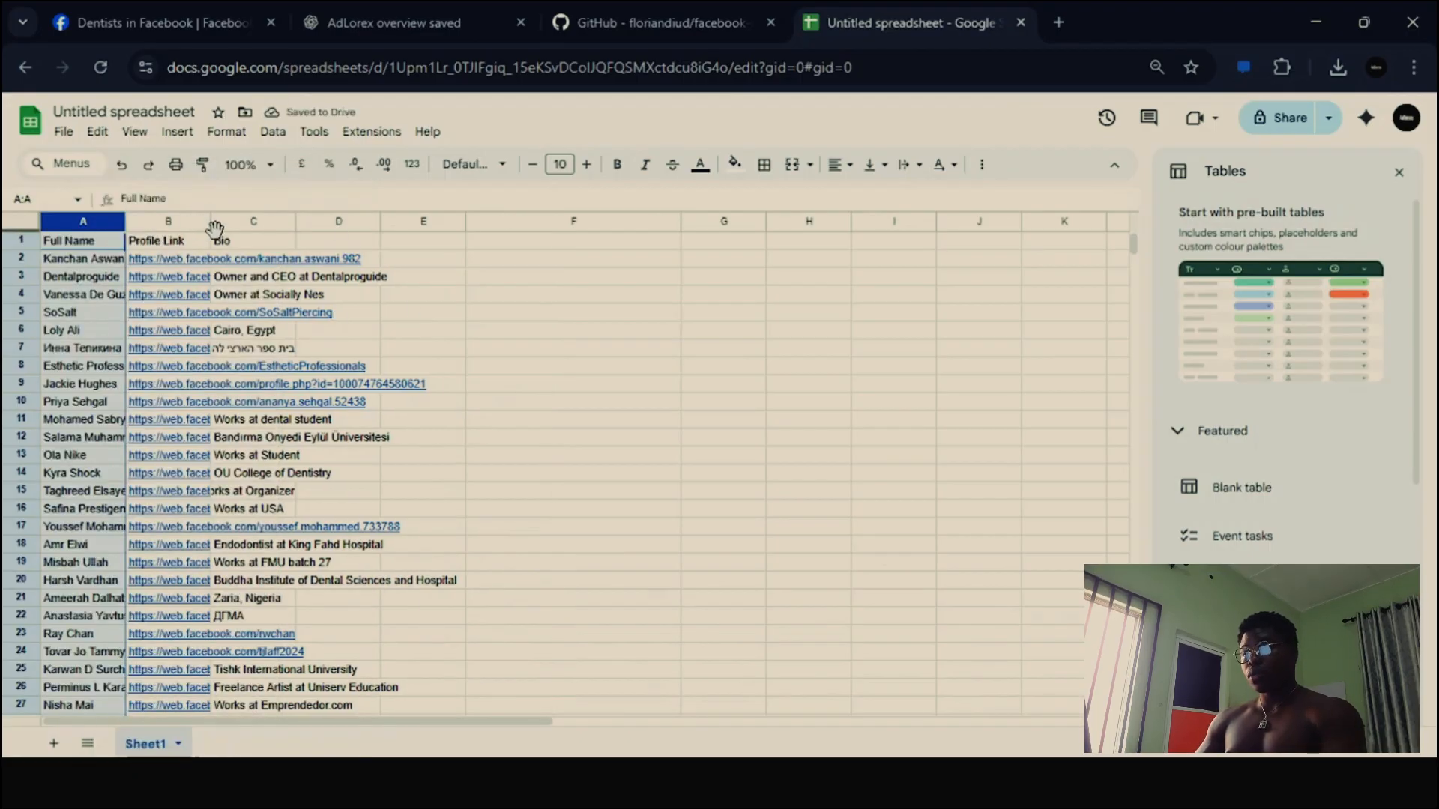
- Widen the Profile Link, Bio and Full Name columns to show more of their entries
{"action": "left_click_drag", "start_coordinate": [211, 221], "coordinate": [531, 221]}
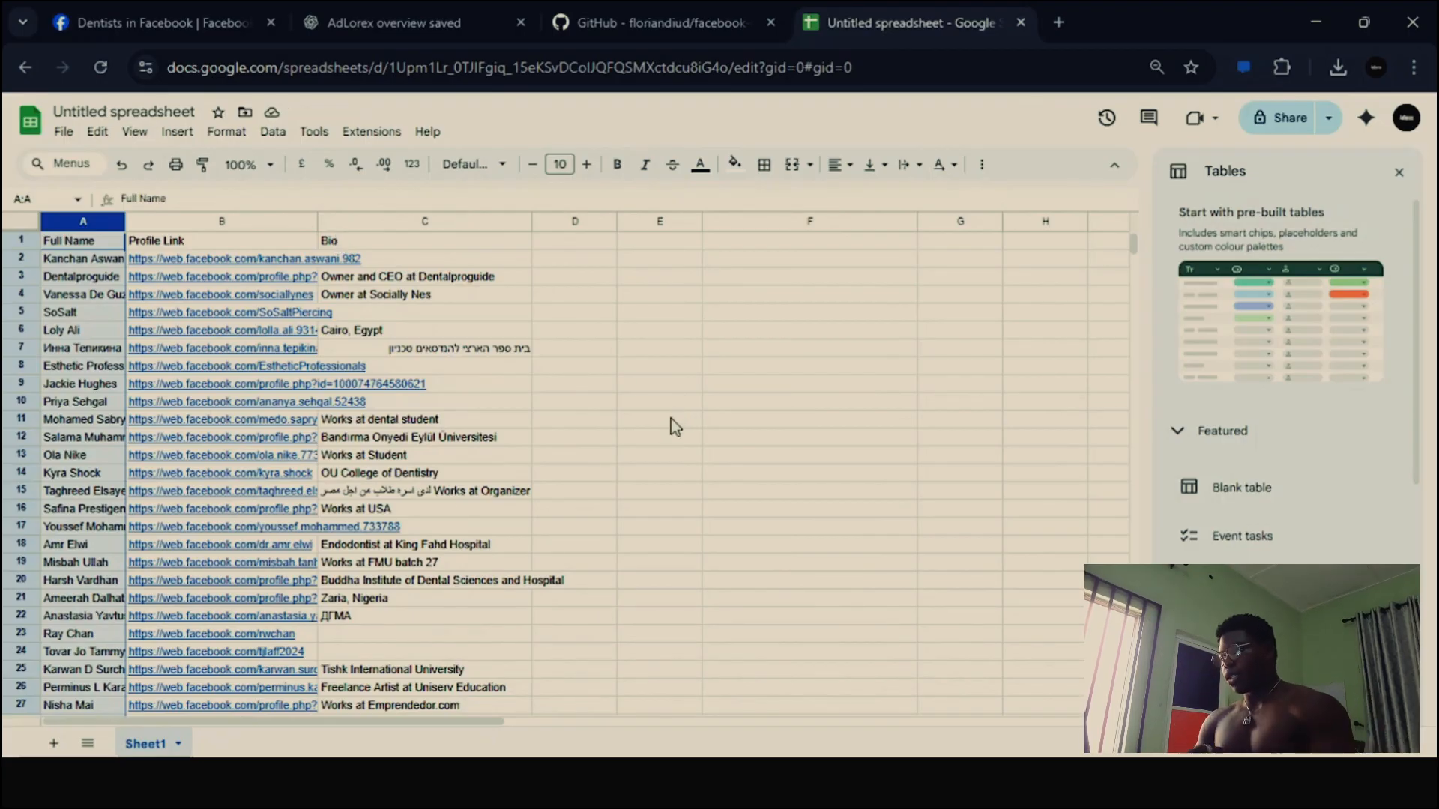
{"action": "scroll", "coordinate": [562, 403], "scroll_direction": "down", "scroll_amount": 20}
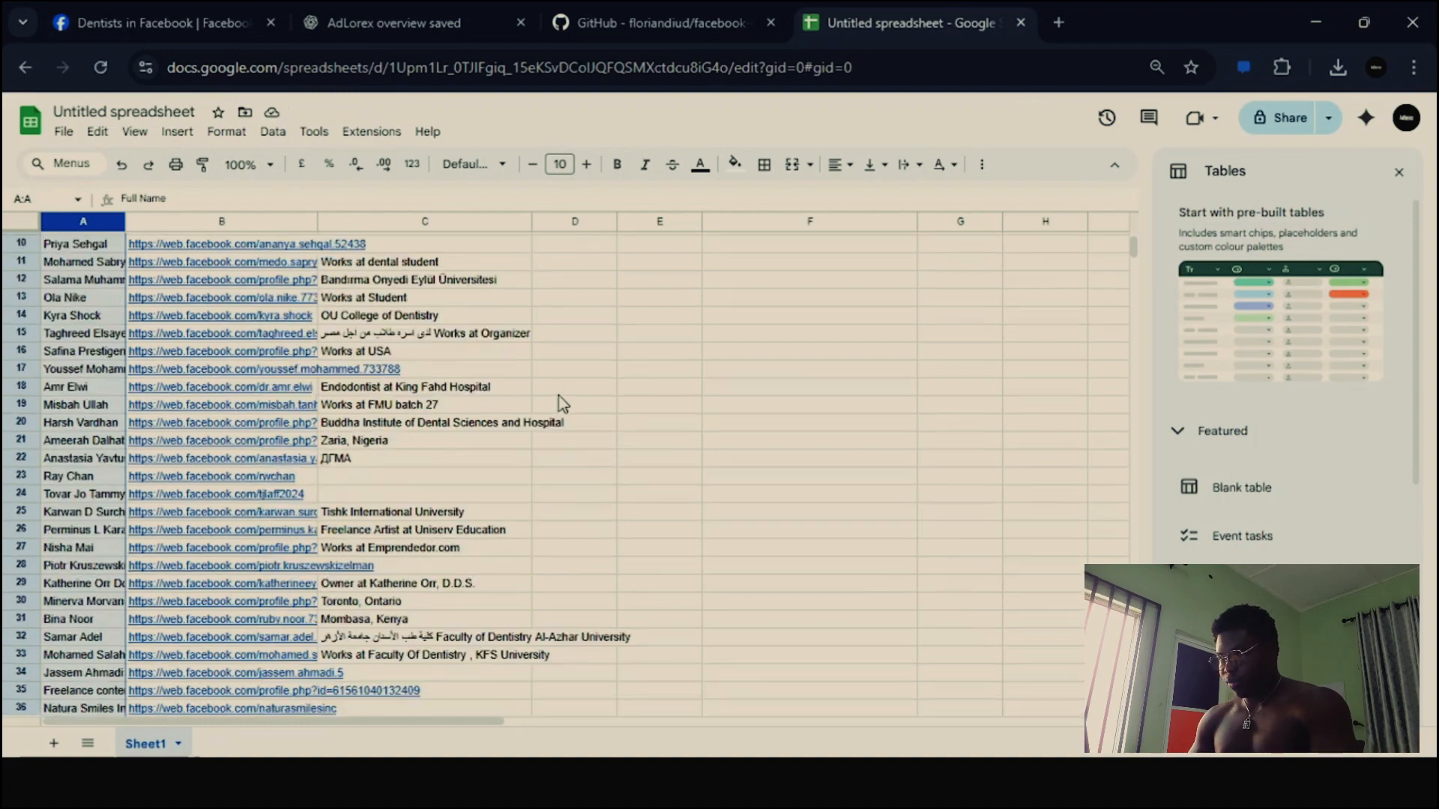
{"action": "scroll", "coordinate": [562, 404], "scroll_direction": "up", "scroll_amount": 20}
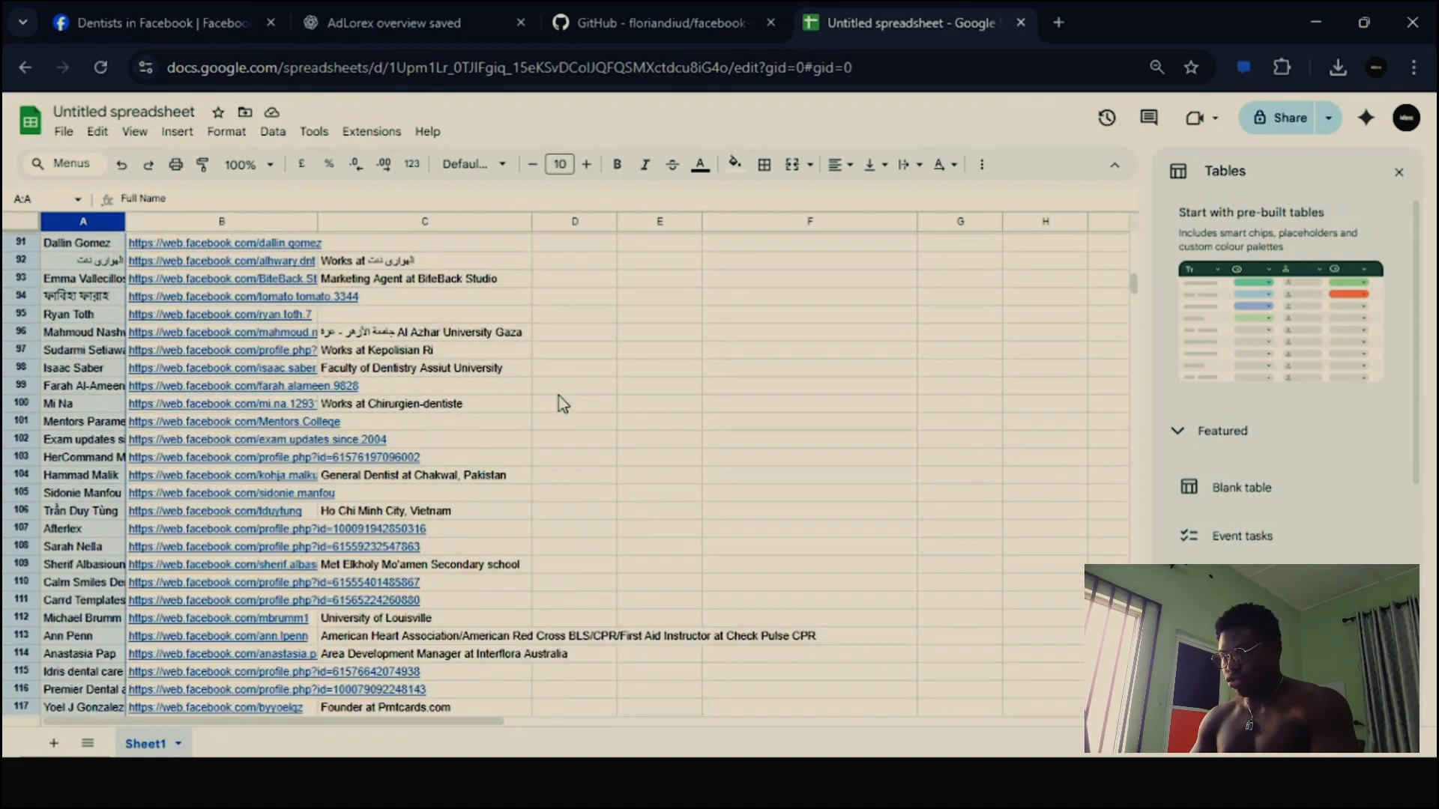
{"action": "scroll", "coordinate": [555, 406], "scroll_direction": "down", "scroll_amount": 17}
{"action": "scroll", "coordinate": [555, 406], "scroll_direction": "down", "scroll_amount": 20}
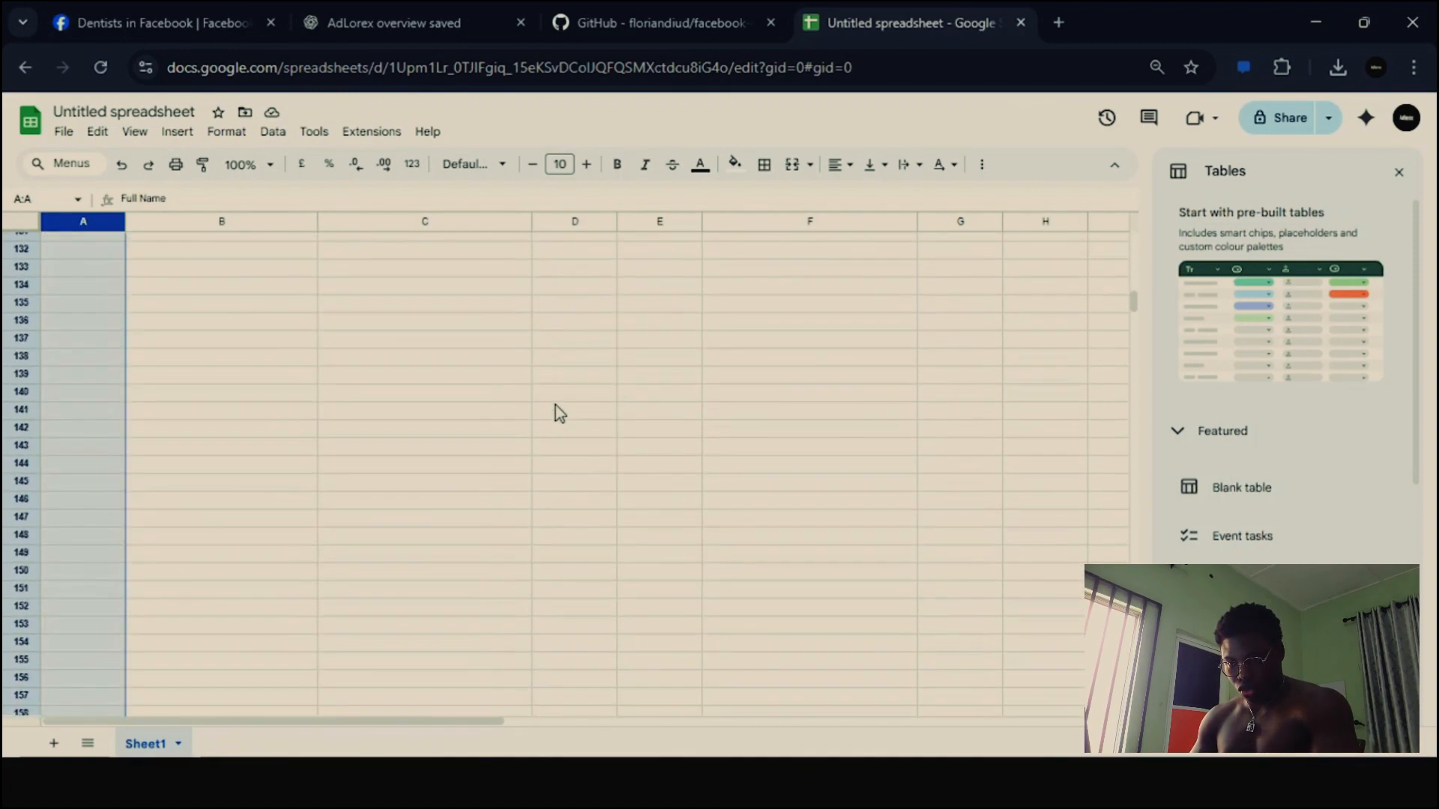
{"action": "scroll", "coordinate": [555, 406], "scroll_direction": "up", "scroll_amount": 15}
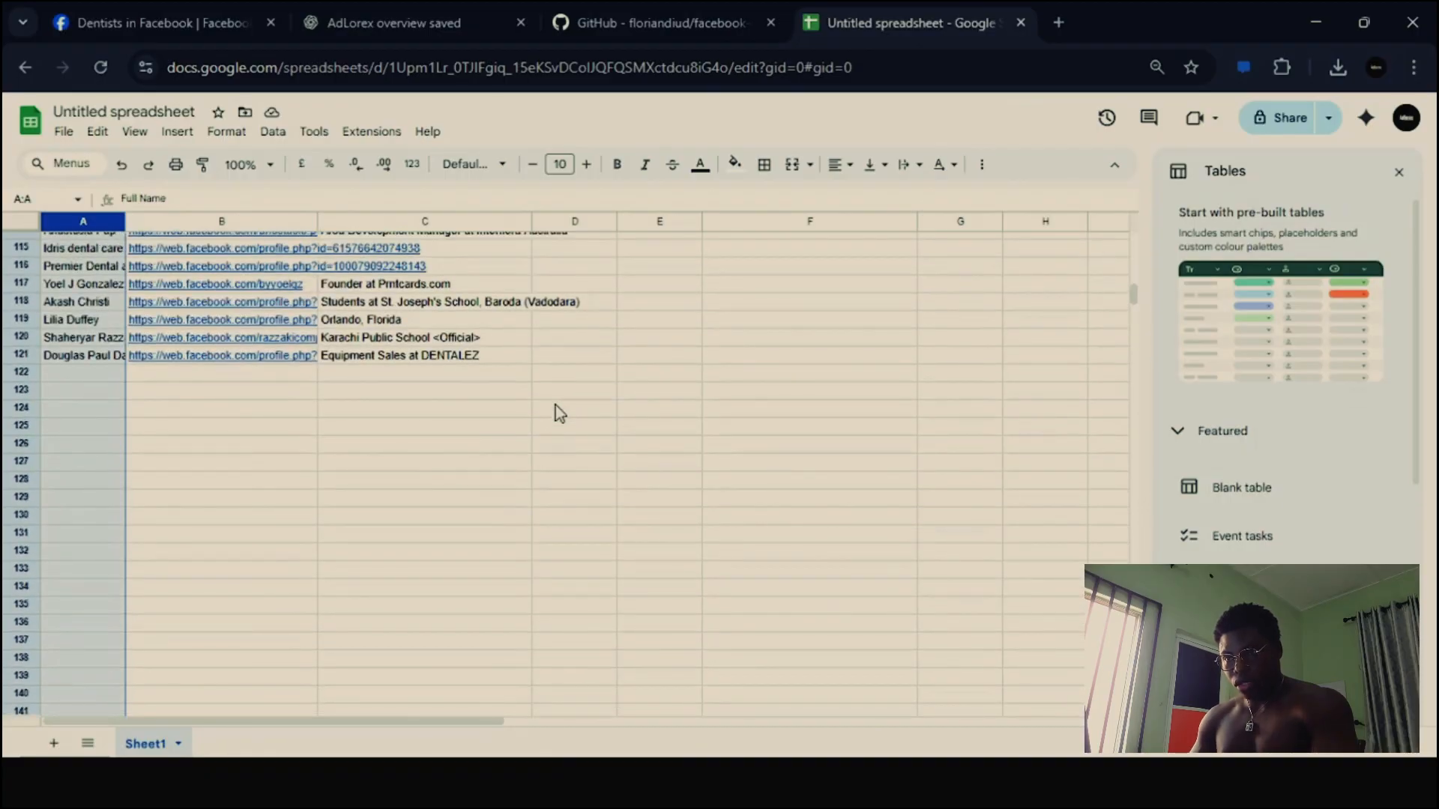
{"action": "scroll", "coordinate": [555, 406], "scroll_direction": "up", "scroll_amount": 15}
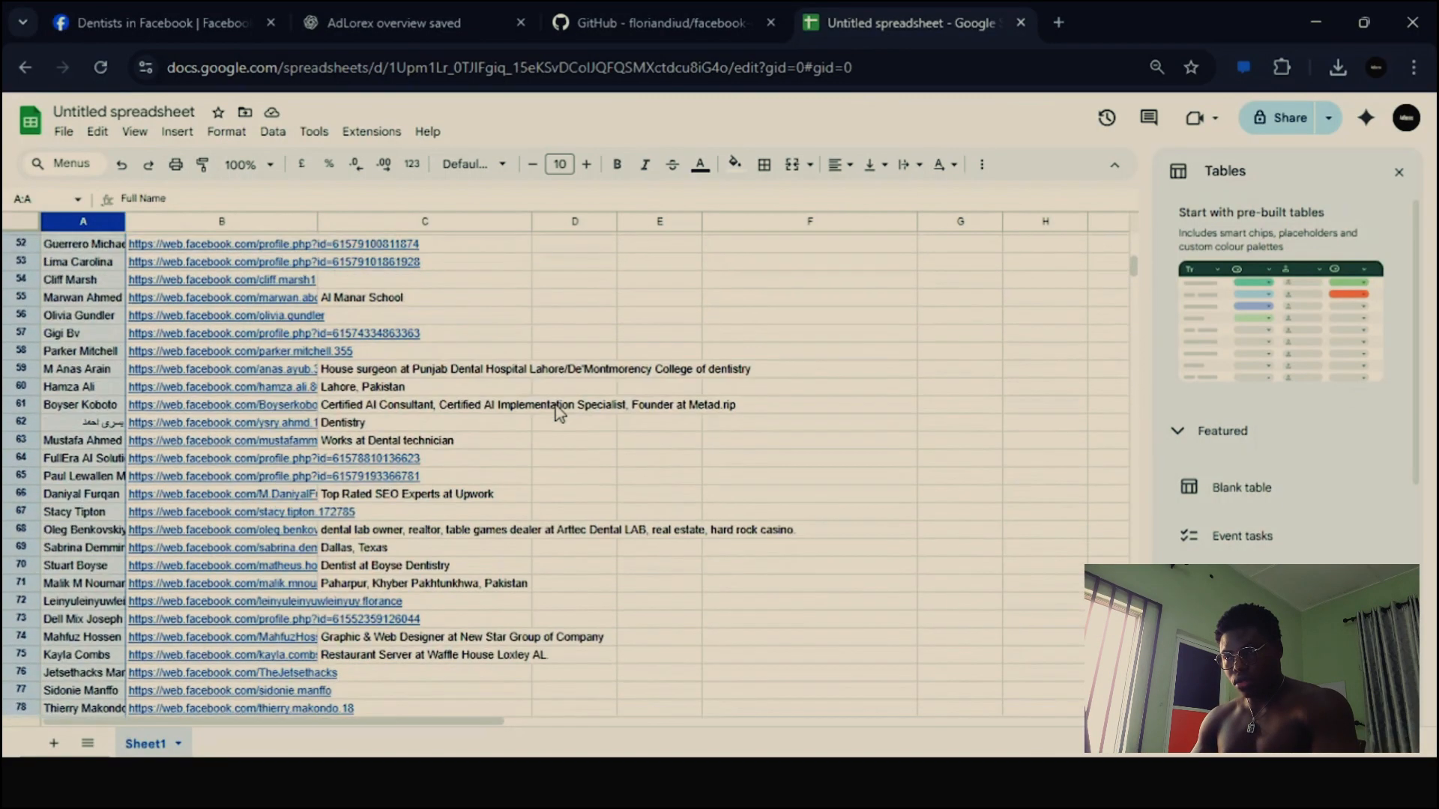
{"action": "scroll", "coordinate": [555, 407], "scroll_direction": "up", "scroll_amount": 13}
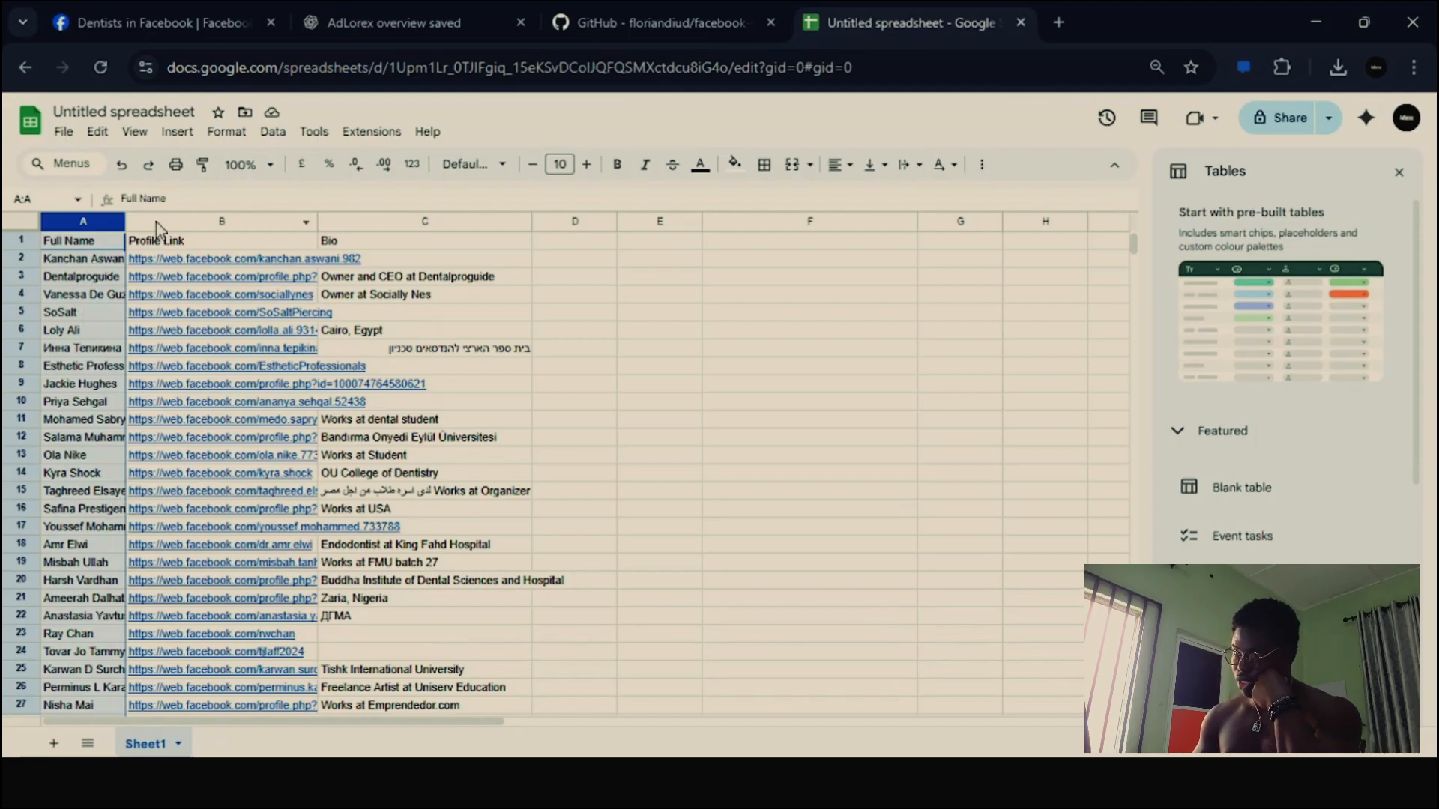
{"action": "left_click_drag", "start_coordinate": [126, 219], "coordinate": [176, 220]}
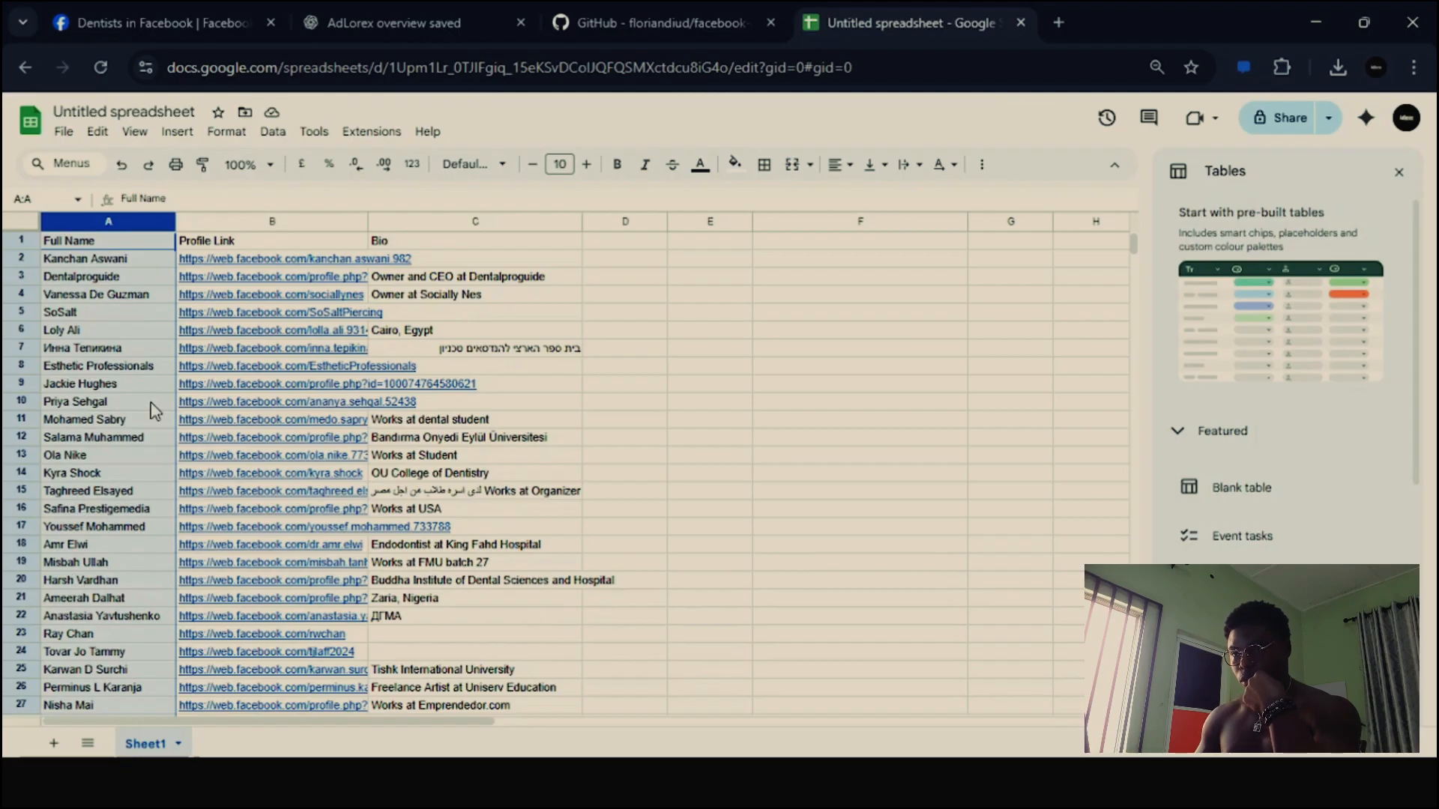
- Insert one empty column directly to the right of the Full Name column
{"action": "right_click", "coordinate": [135, 221]}
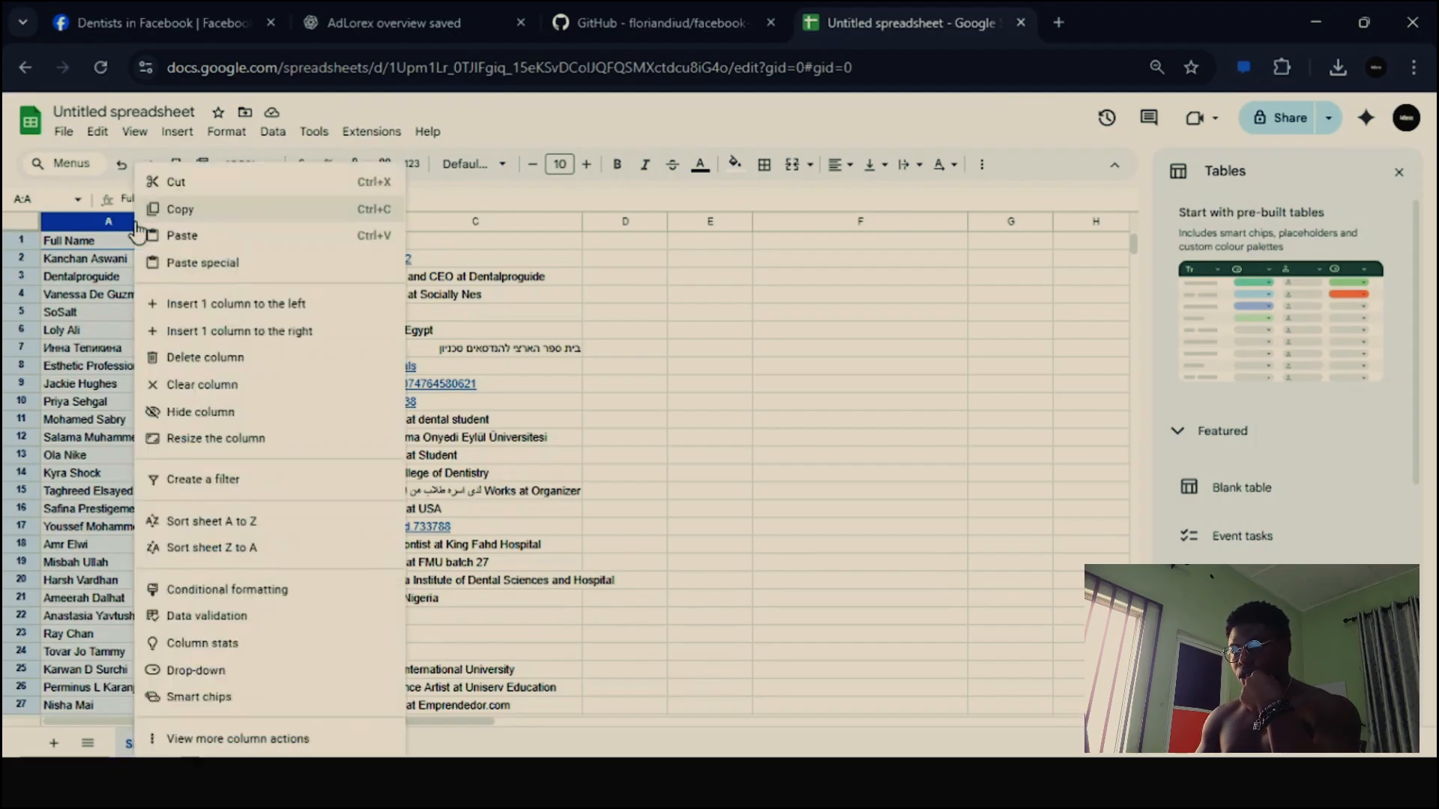
{"action": "left_click", "coordinate": [236, 335]}
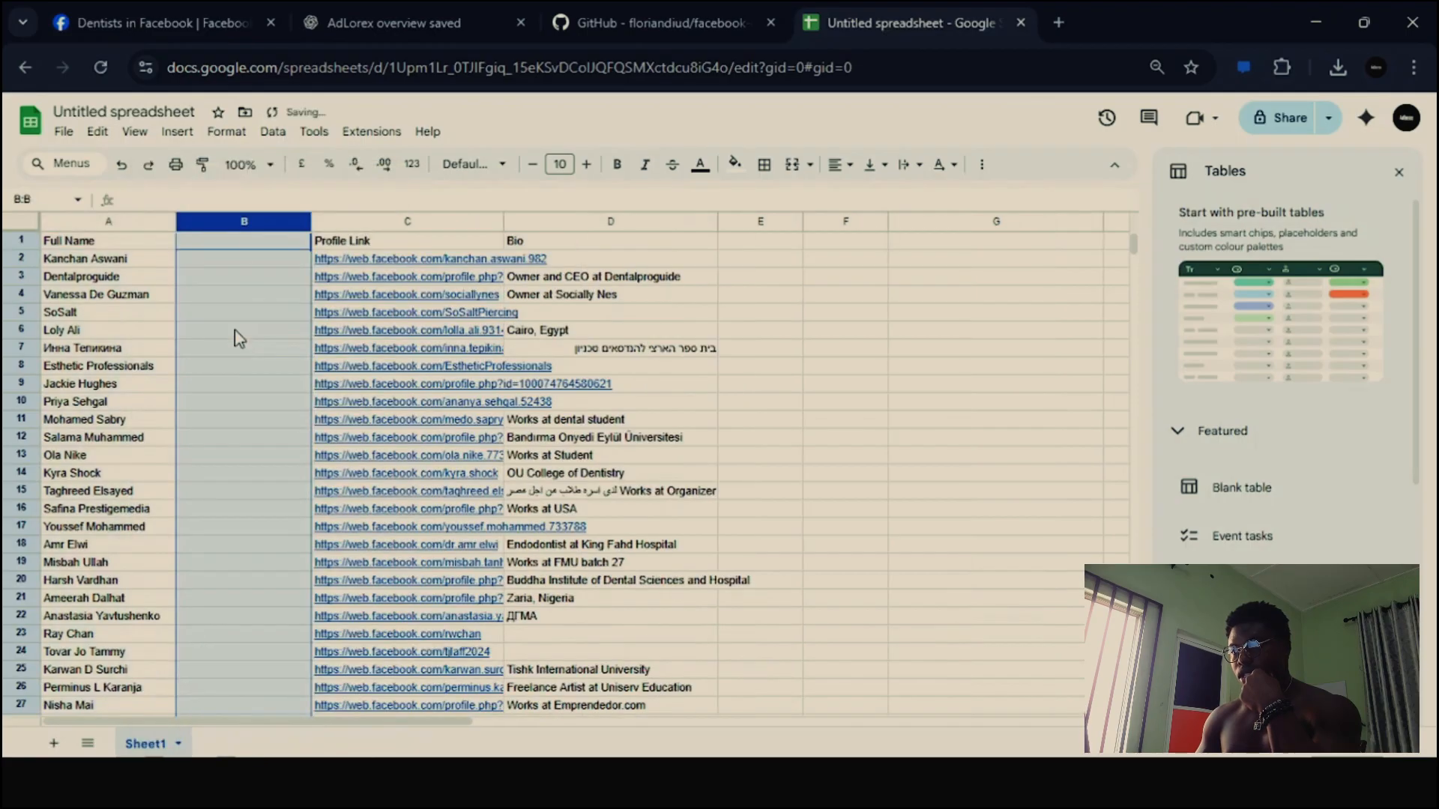
{"action": "left_click", "coordinate": [249, 246]}
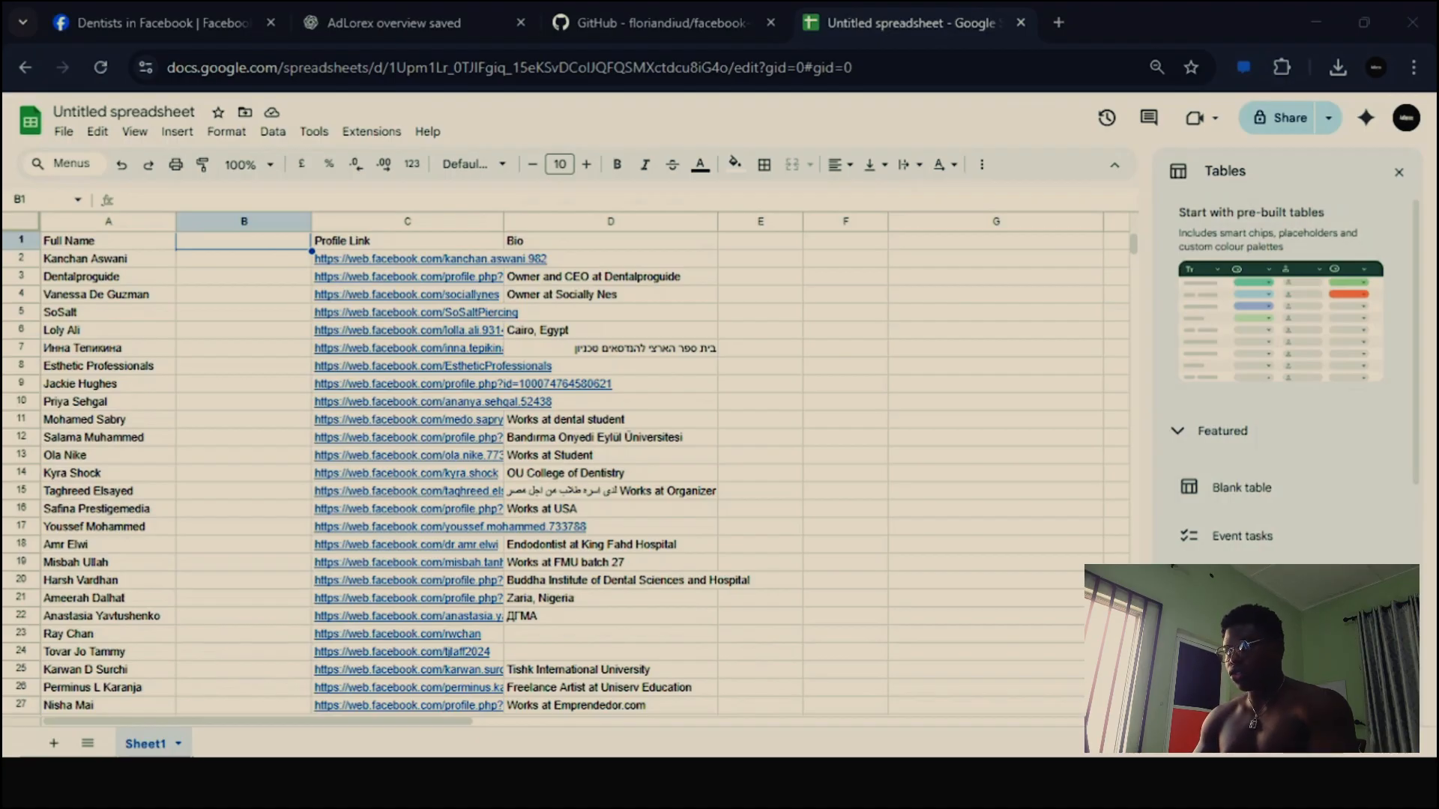
{"action": "left_click", "coordinate": [264, 421]}
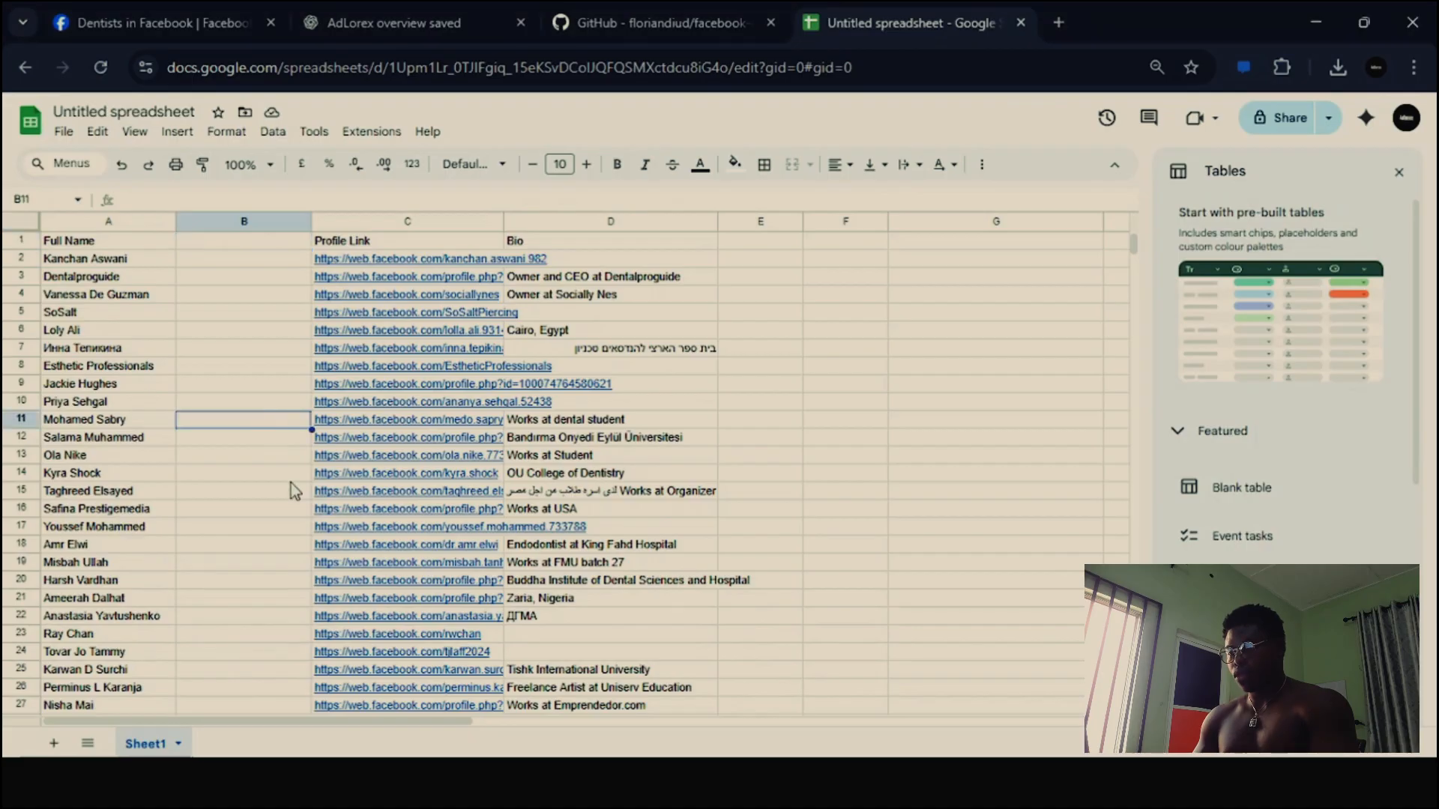
- Paste the first-name formula =IF(A1="", "there", IF(ISNUMBER(SEARCH(" ", A1)), LEFT(A1, SEARCH(" ", A1) - 1), A1)) into cell B1
{"action": "key", "text": "ctrl+Up"}
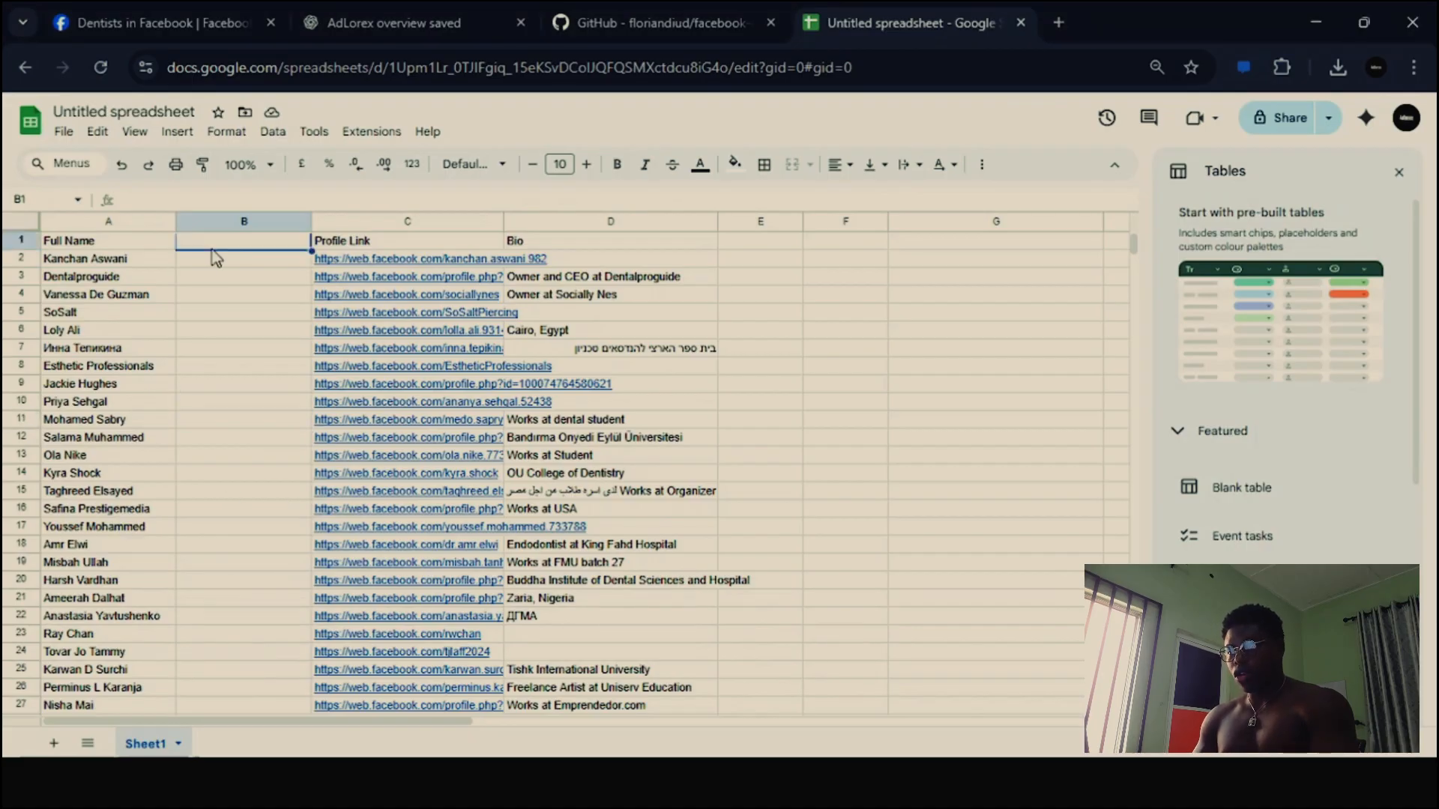
{"action": "type", "text": "=IF(A1=\"\", \"there\", IF(ISNUMBER(SEARCH(\" \", A1)), LEFT(A1, SEARCH(\" \", A1) - 1), A1))"}
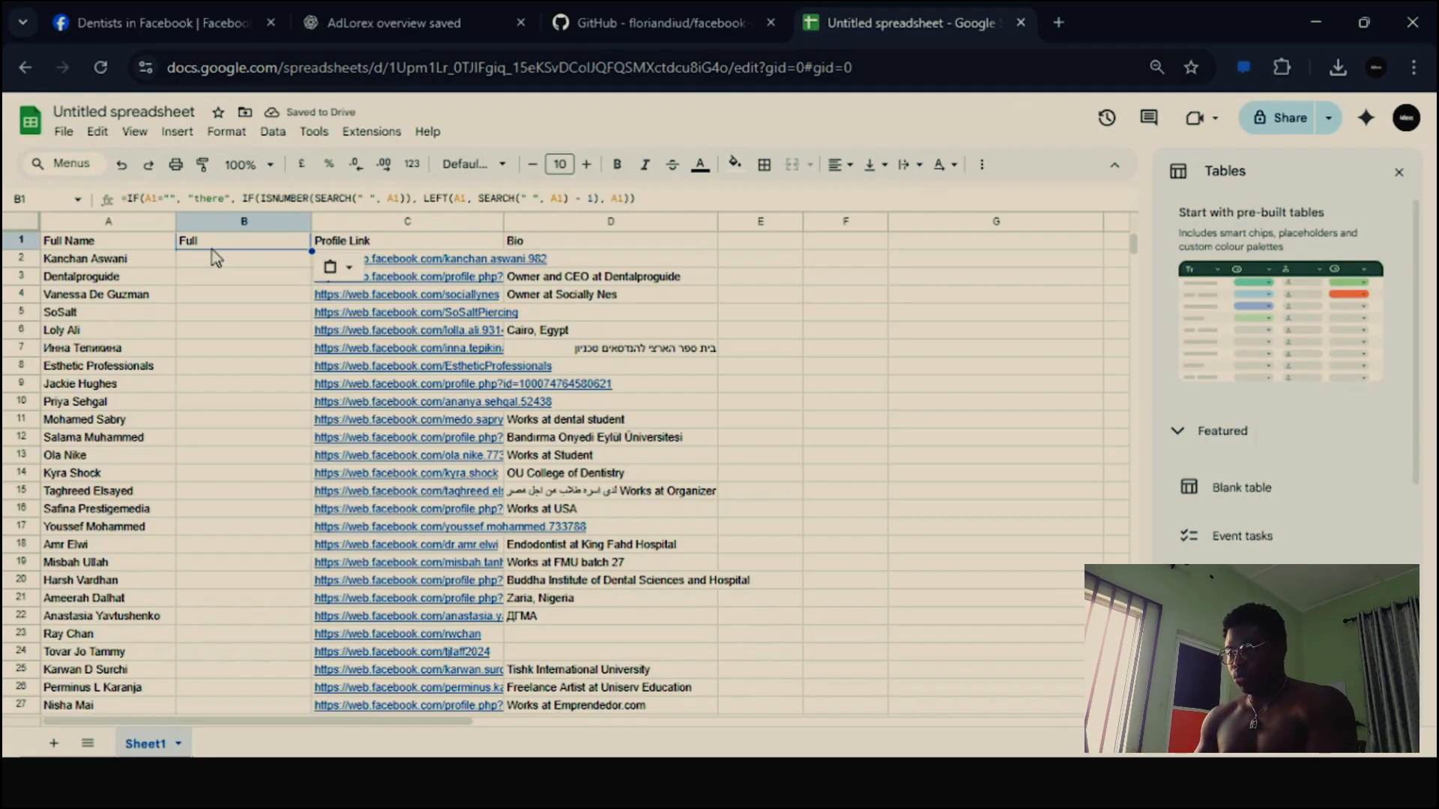
{"action": "key", "text": "Return"}
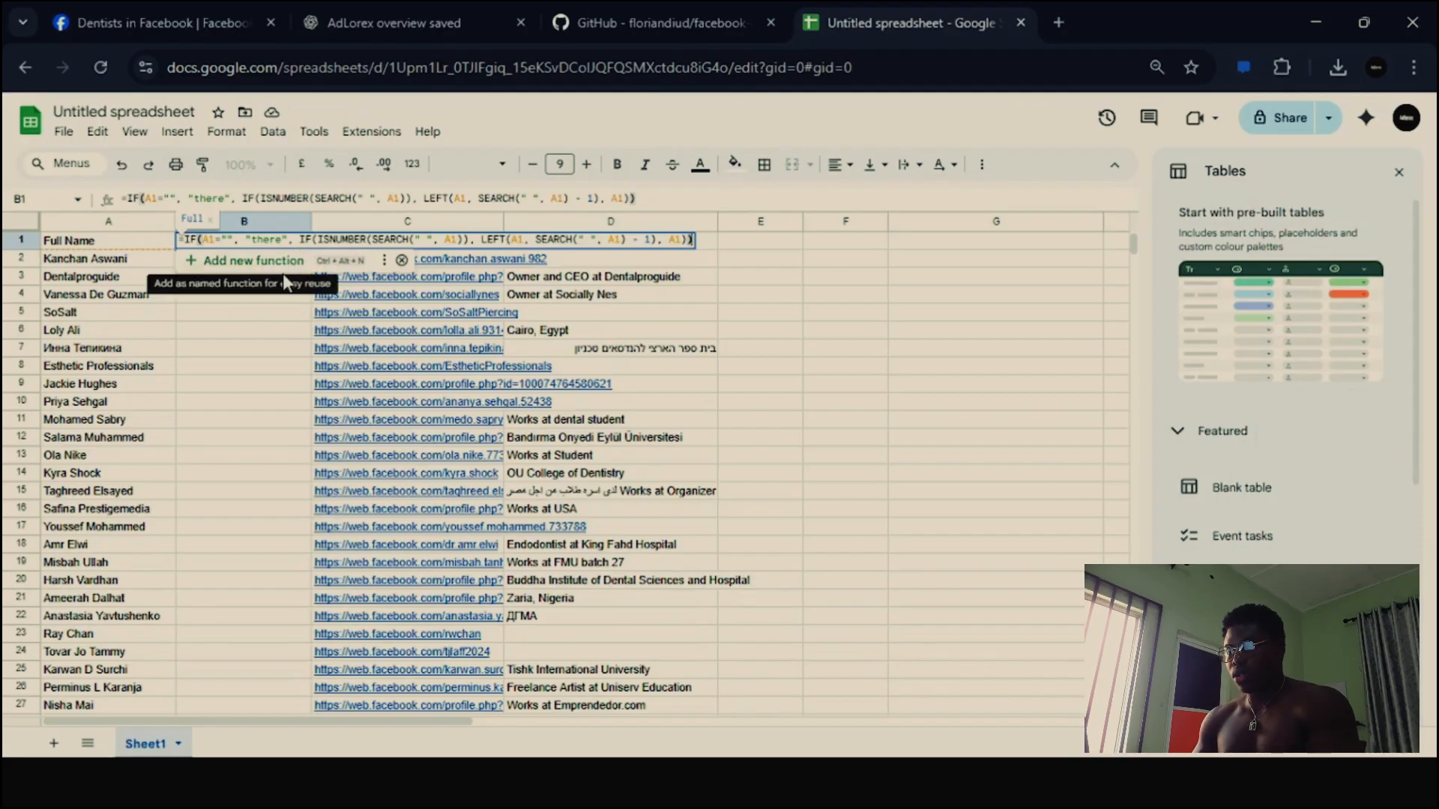
{"action": "key", "text": "Return"}
{"action": "left_click", "coordinate": [278, 245]}
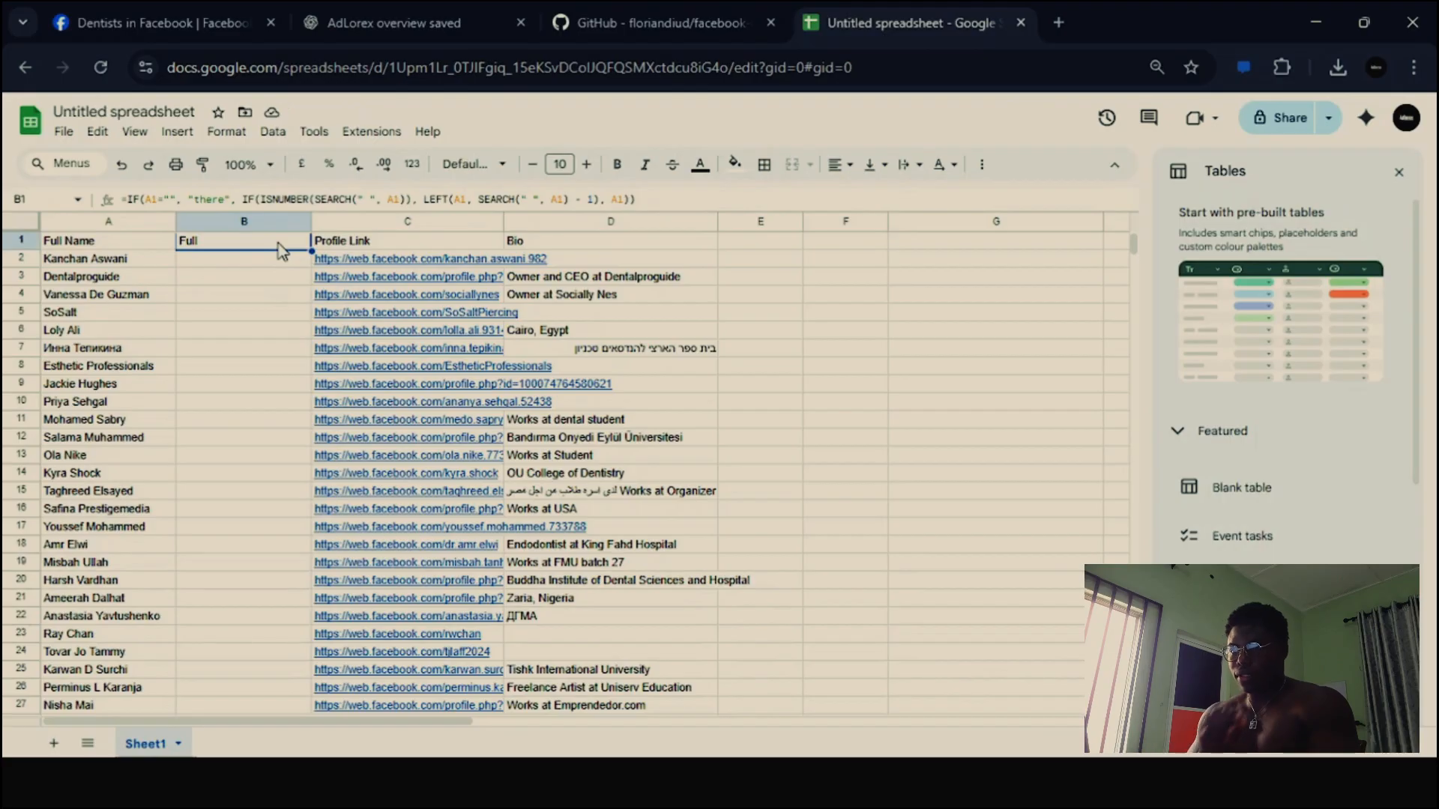
{"action": "double_click", "coordinate": [228, 244]}
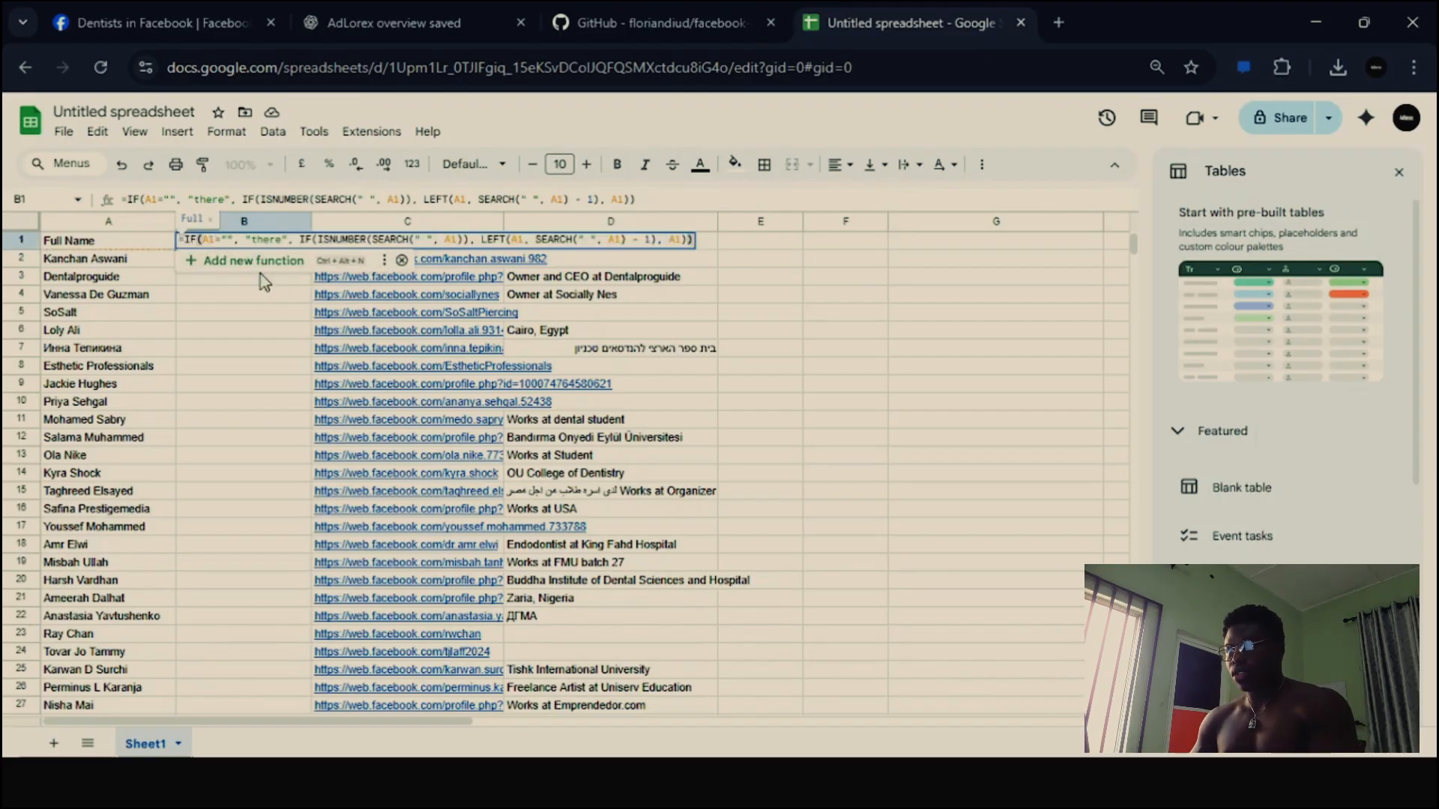
{"action": "key", "text": "Return"}
{"action": "left_click", "coordinate": [280, 248]}
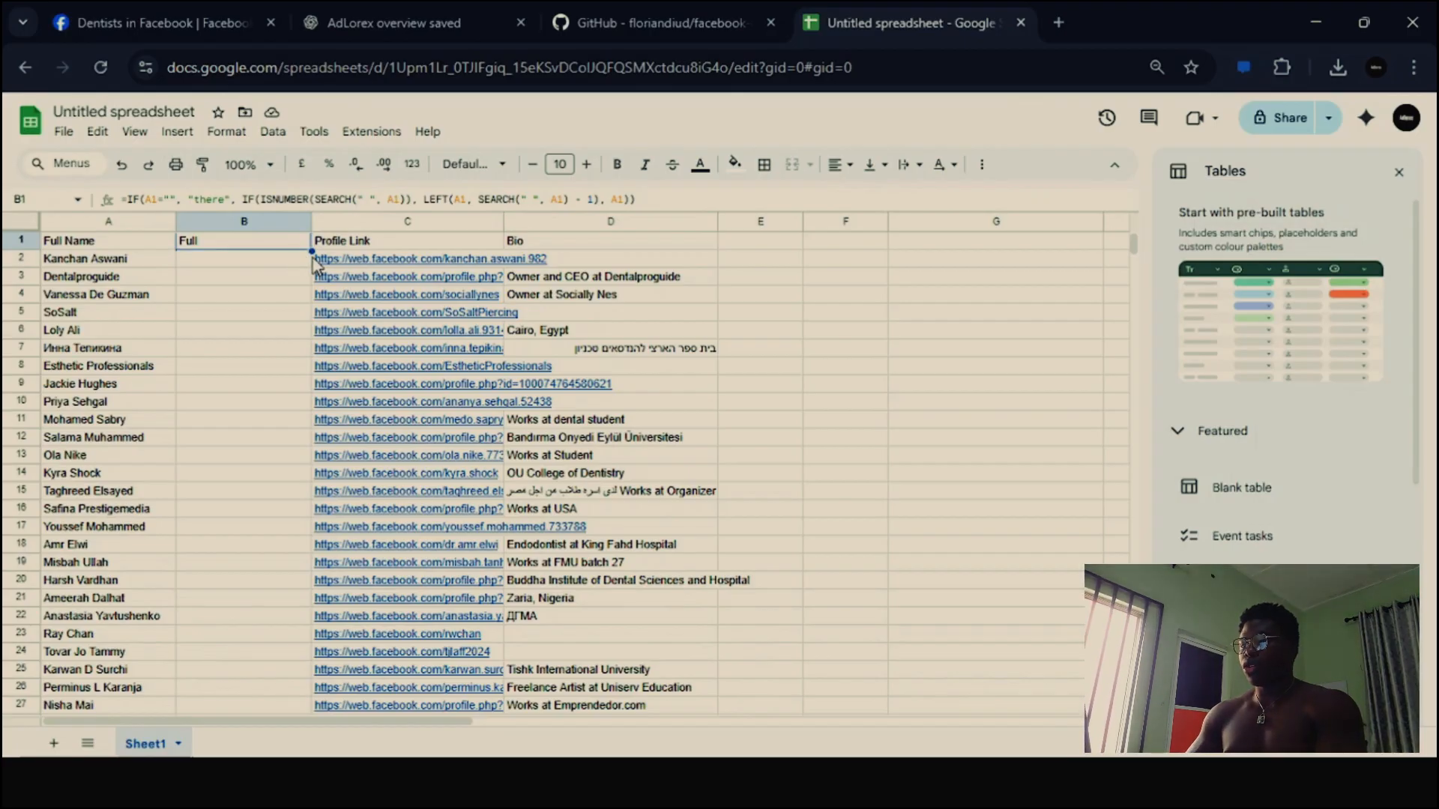
- Fill the first-name formula from B1 down through B121 to cover every imported member
{"action": "left_click_drag", "start_coordinate": [311, 252], "coordinate": [281, 411]}
{"action": "scroll", "coordinate": [316, 508], "scroll_direction": "down", "scroll_amount": 3}
{"action": "scroll", "coordinate": [316, 510], "scroll_direction": "down", "scroll_amount": 20}
{"action": "scroll", "coordinate": [315, 515], "scroll_direction": "down", "scroll_amount": 4}
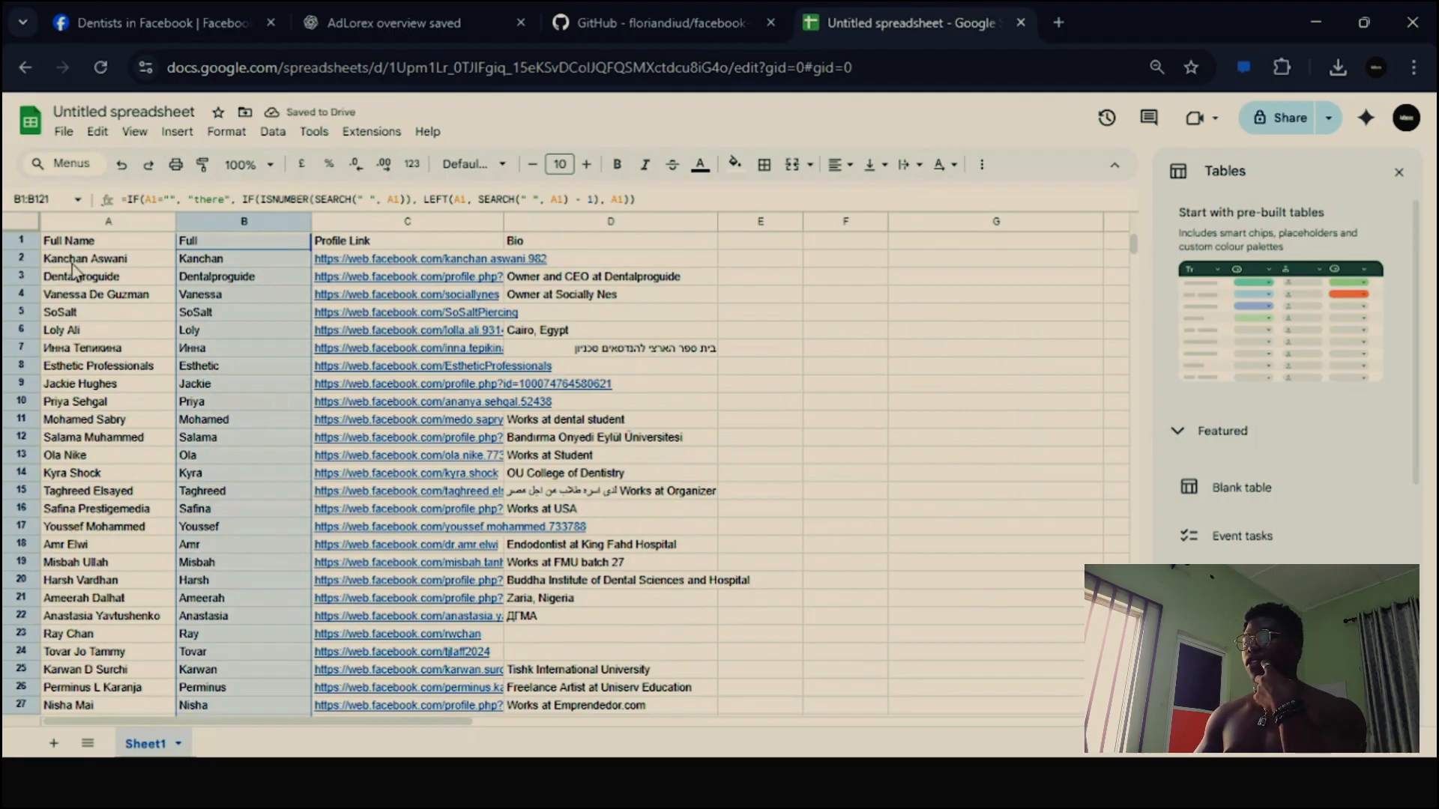
{"action": "left_click", "coordinate": [202, 243]}
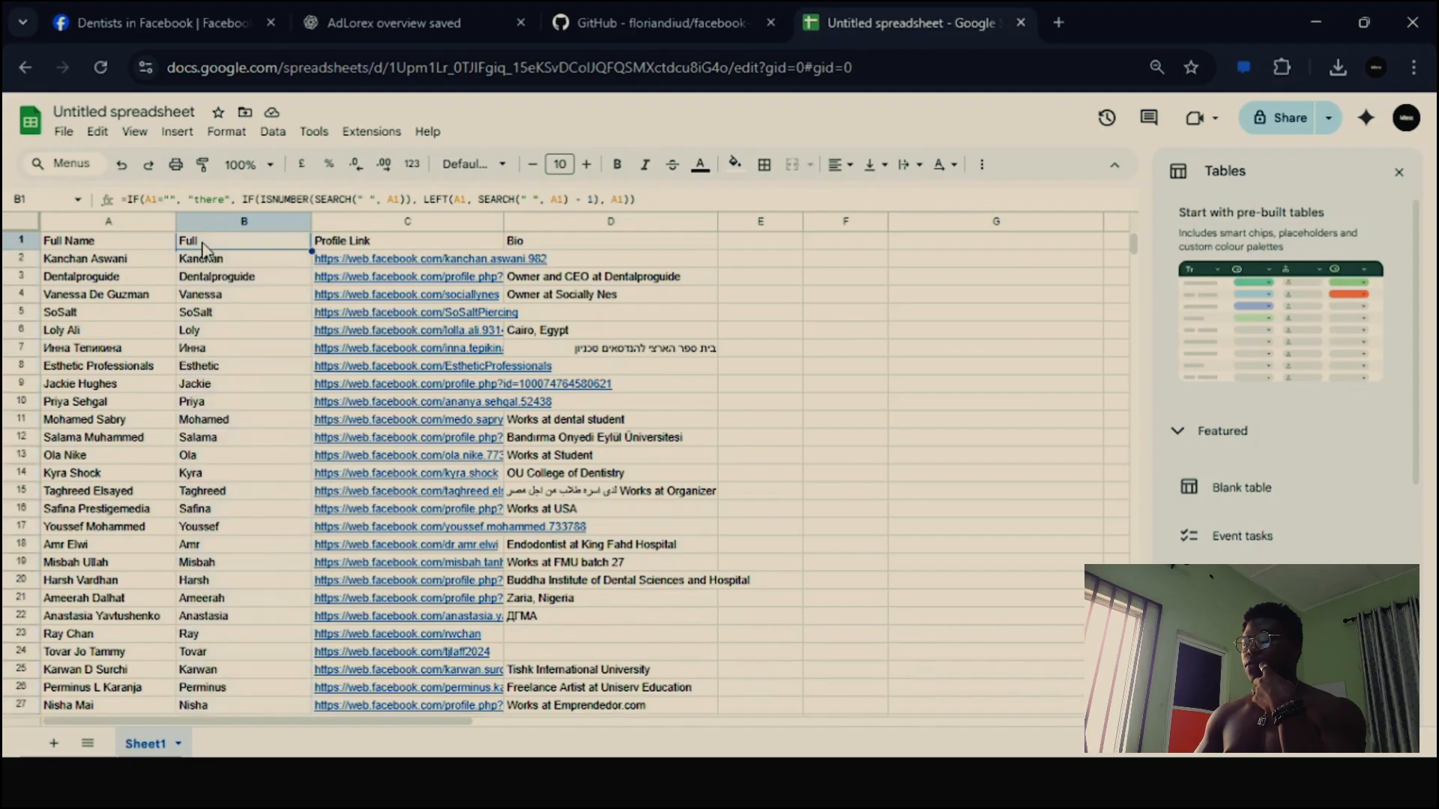
{"action": "double_click", "coordinate": [203, 243]}
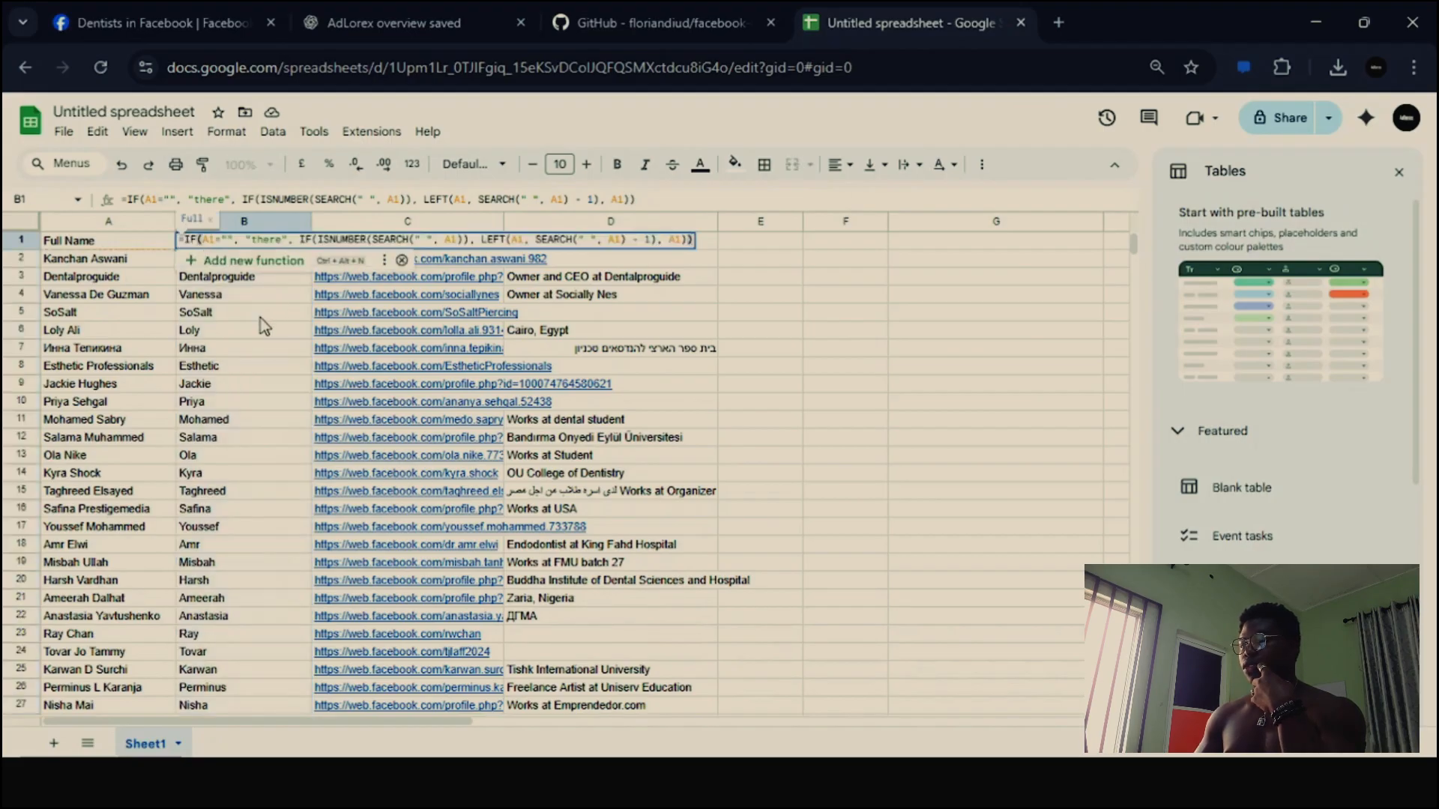
{"action": "key", "text": "Escape"}
{"action": "right_click", "coordinate": [198, 246]}
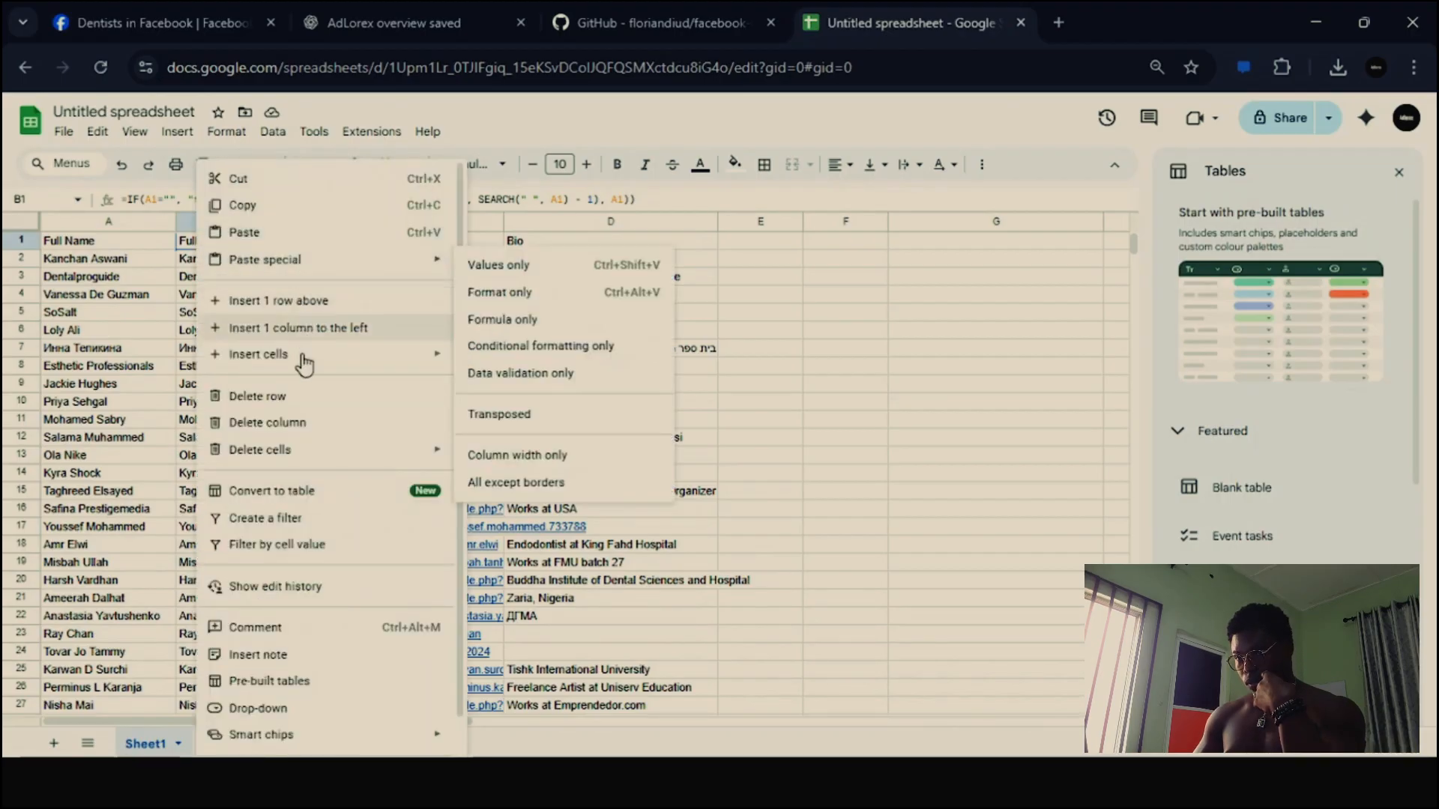
{"action": "left_click", "coordinate": [161, 279]}
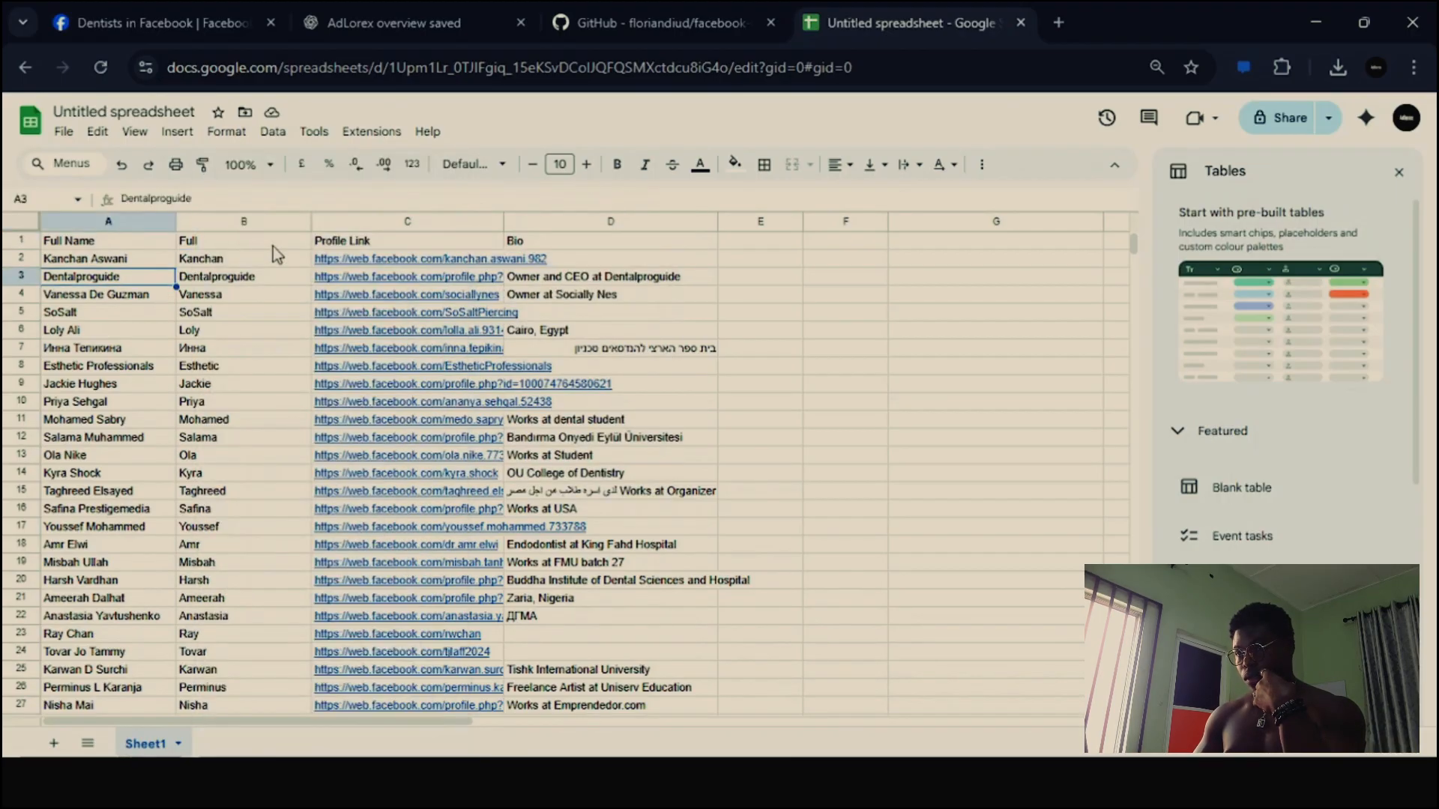
{"action": "left_click", "coordinate": [253, 246]}
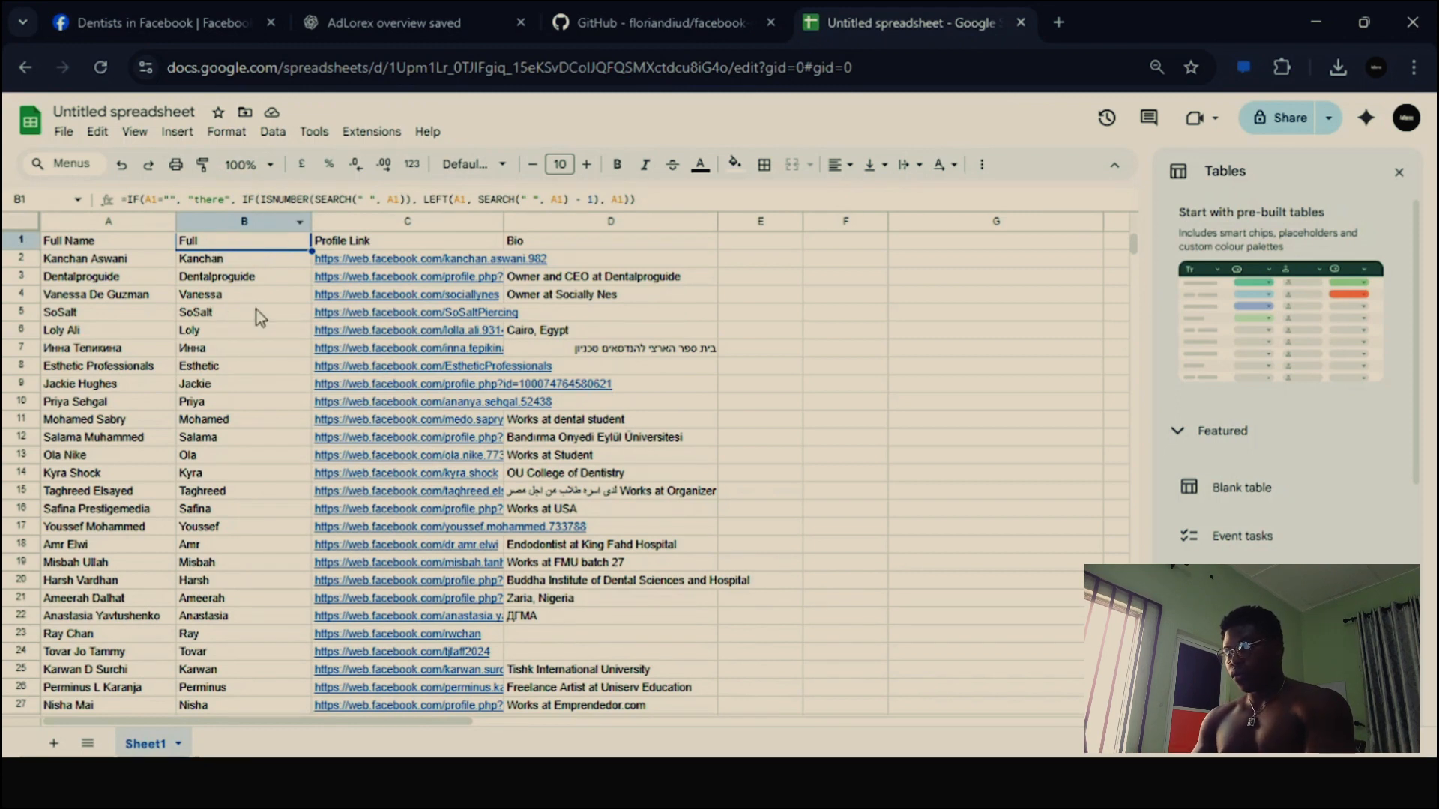
- Replace the formula in cell B1 with the header text FIRSTNAME, leaving cell E3 empty
{"action": "double_click", "coordinate": [790, 275]}
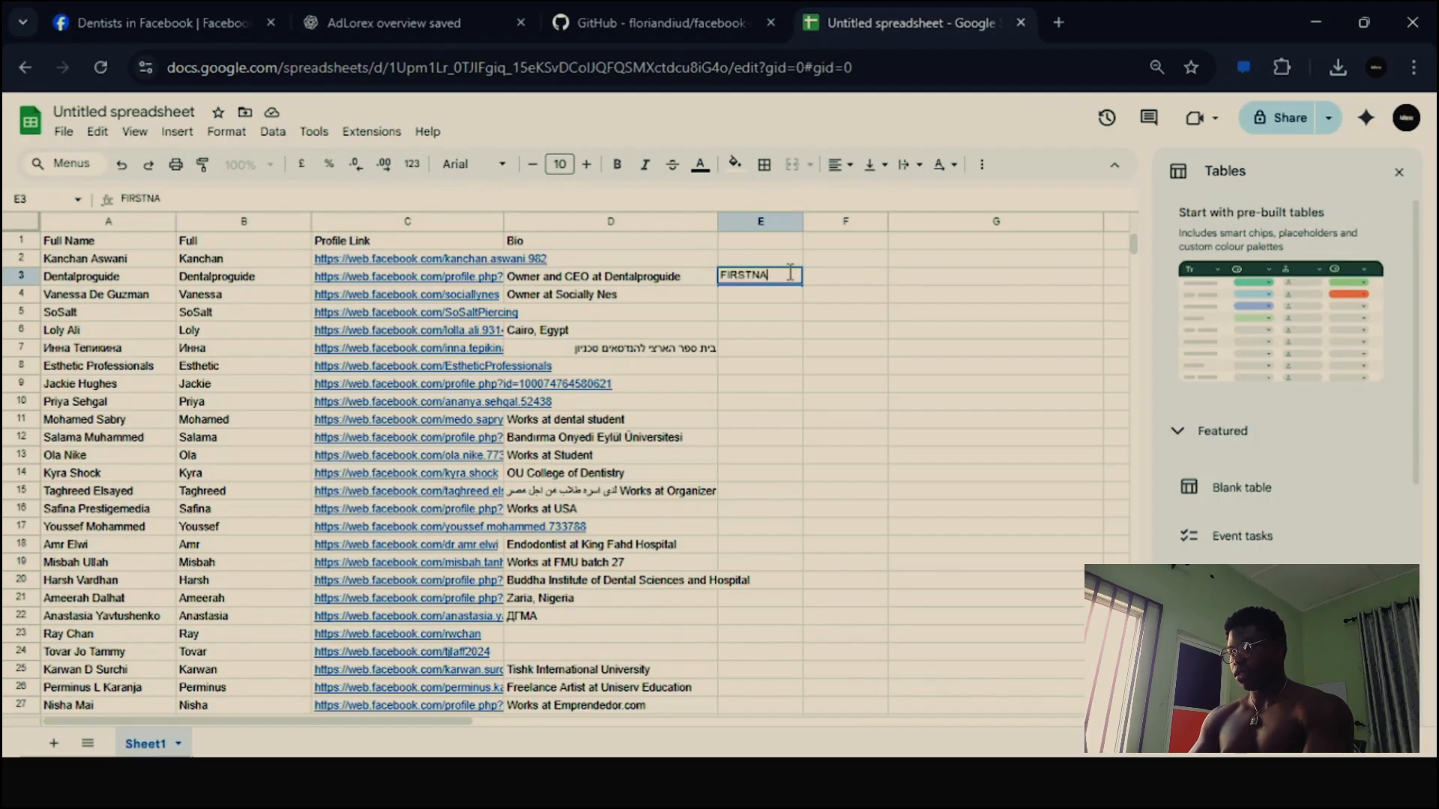
{"action": "key", "text": "ctrl+a"}
{"action": "key", "text": "ctrl+c"}
{"action": "key", "text": "BackSpace"}
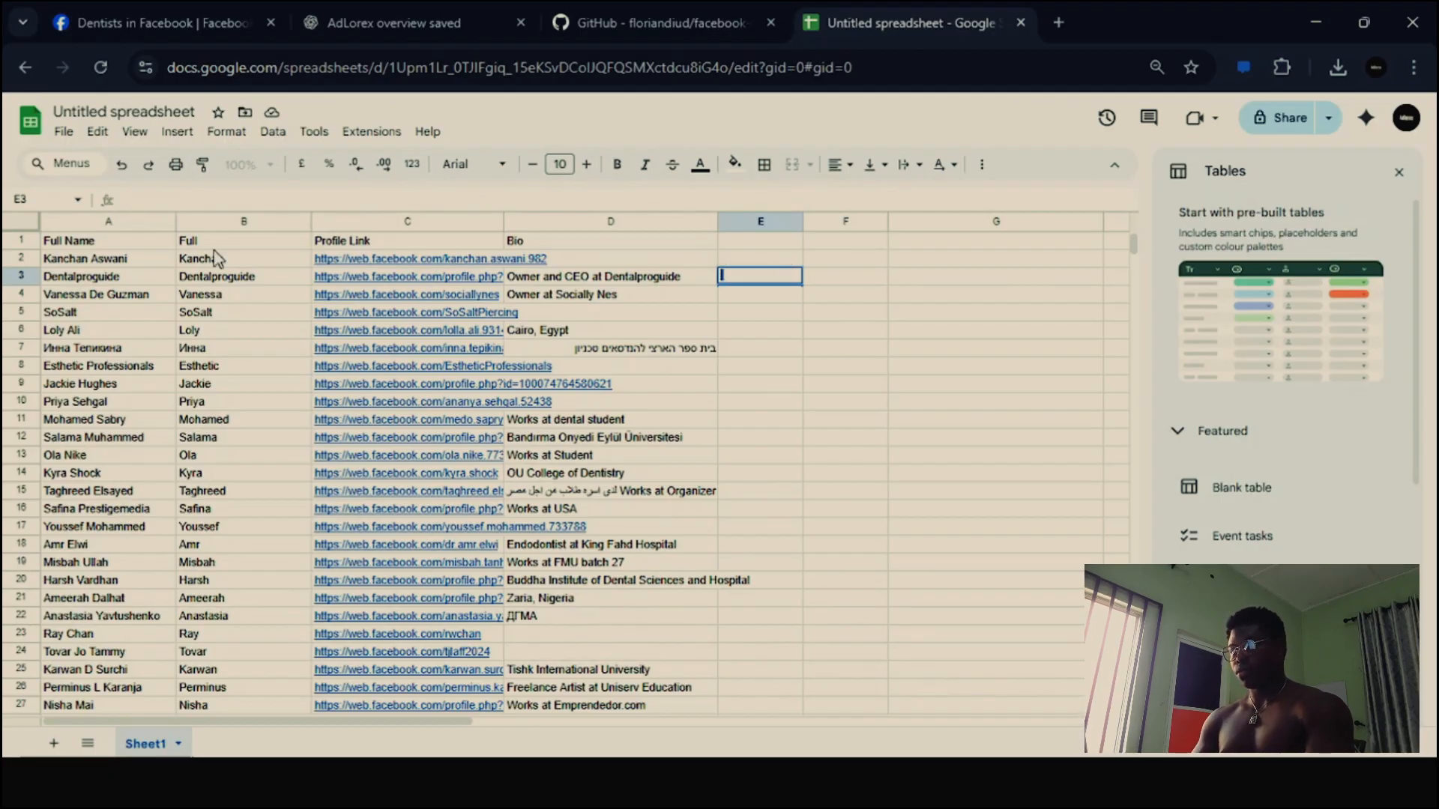
{"action": "left_click", "coordinate": [219, 241]}
{"action": "key", "text": "ctrl+v"}
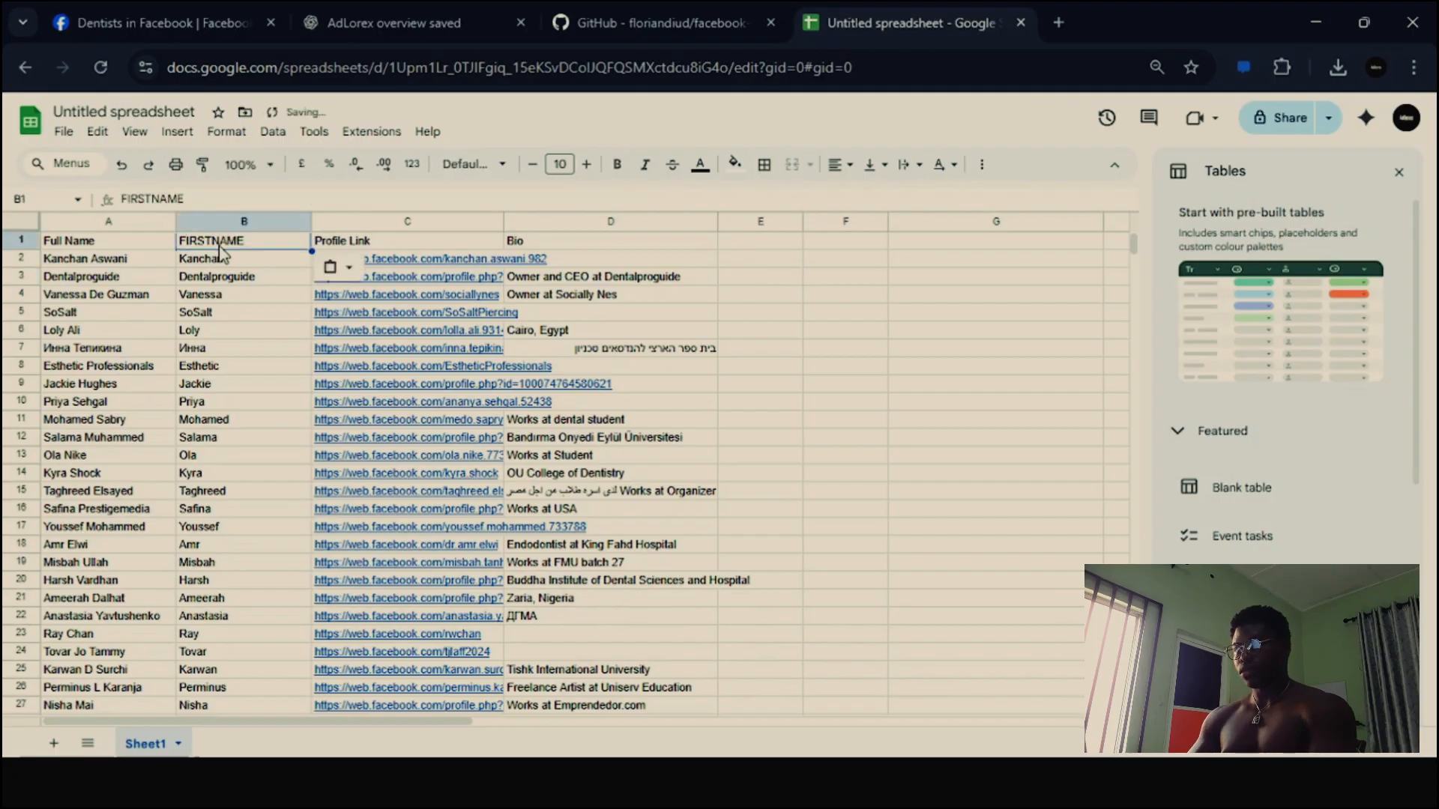
{"action": "left_click", "coordinate": [760, 320]}
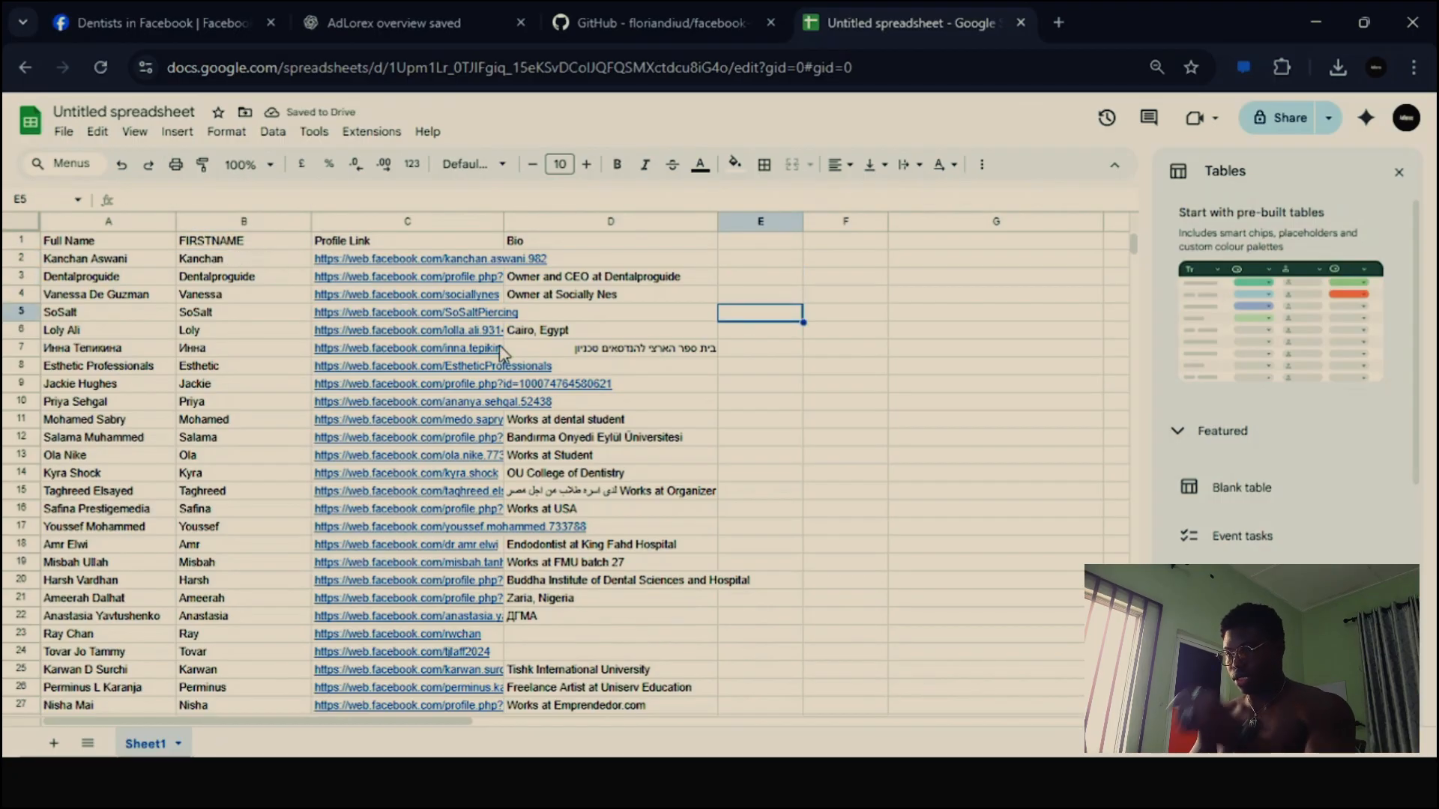
- Widen the Profile Link column to show more of each URL and left-align the whole Bio column
{"action": "mouse_move", "coordinate": [506, 354]}
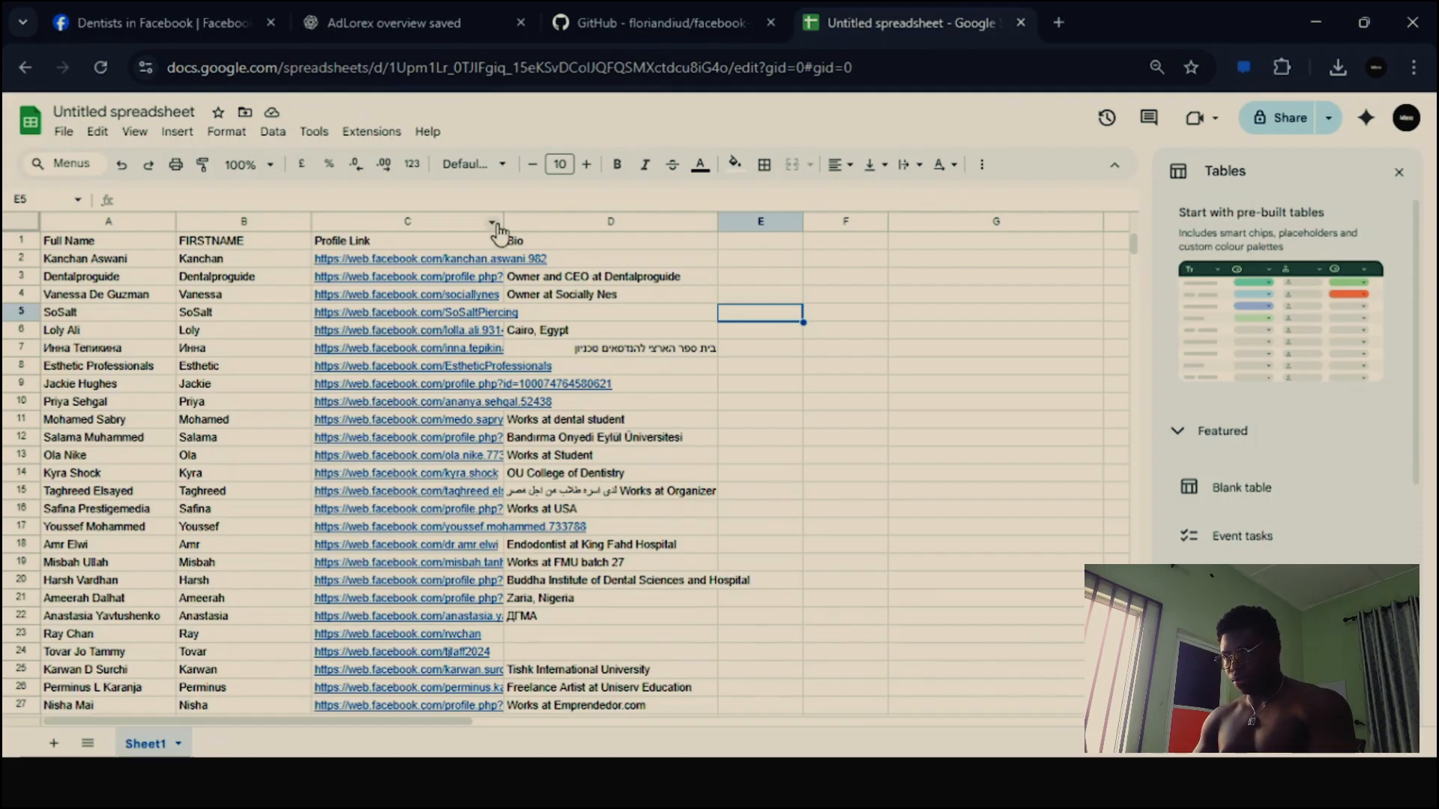
{"action": "left_click_drag", "start_coordinate": [504, 222], "coordinate": [584, 223]}
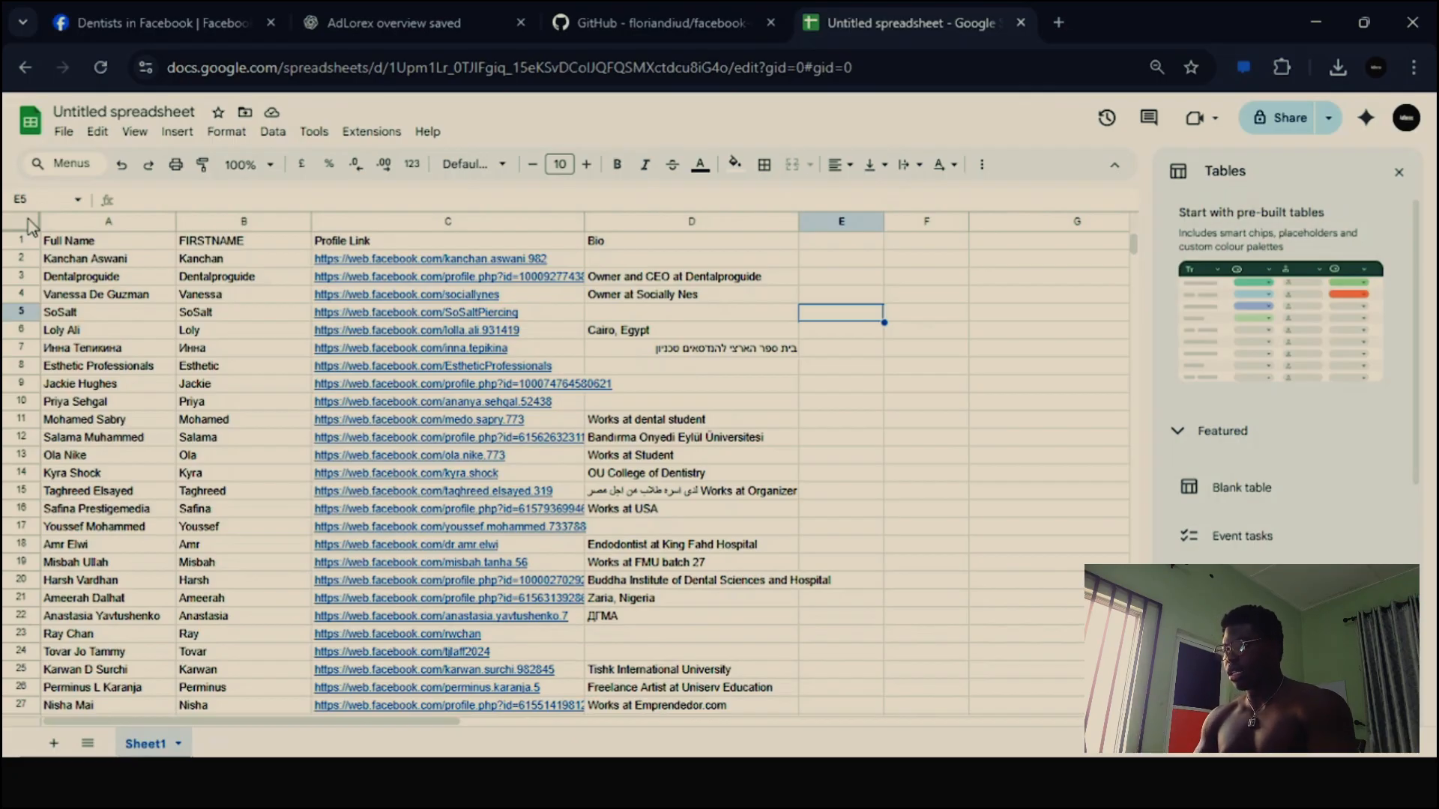
{"action": "left_click", "coordinate": [633, 215]}
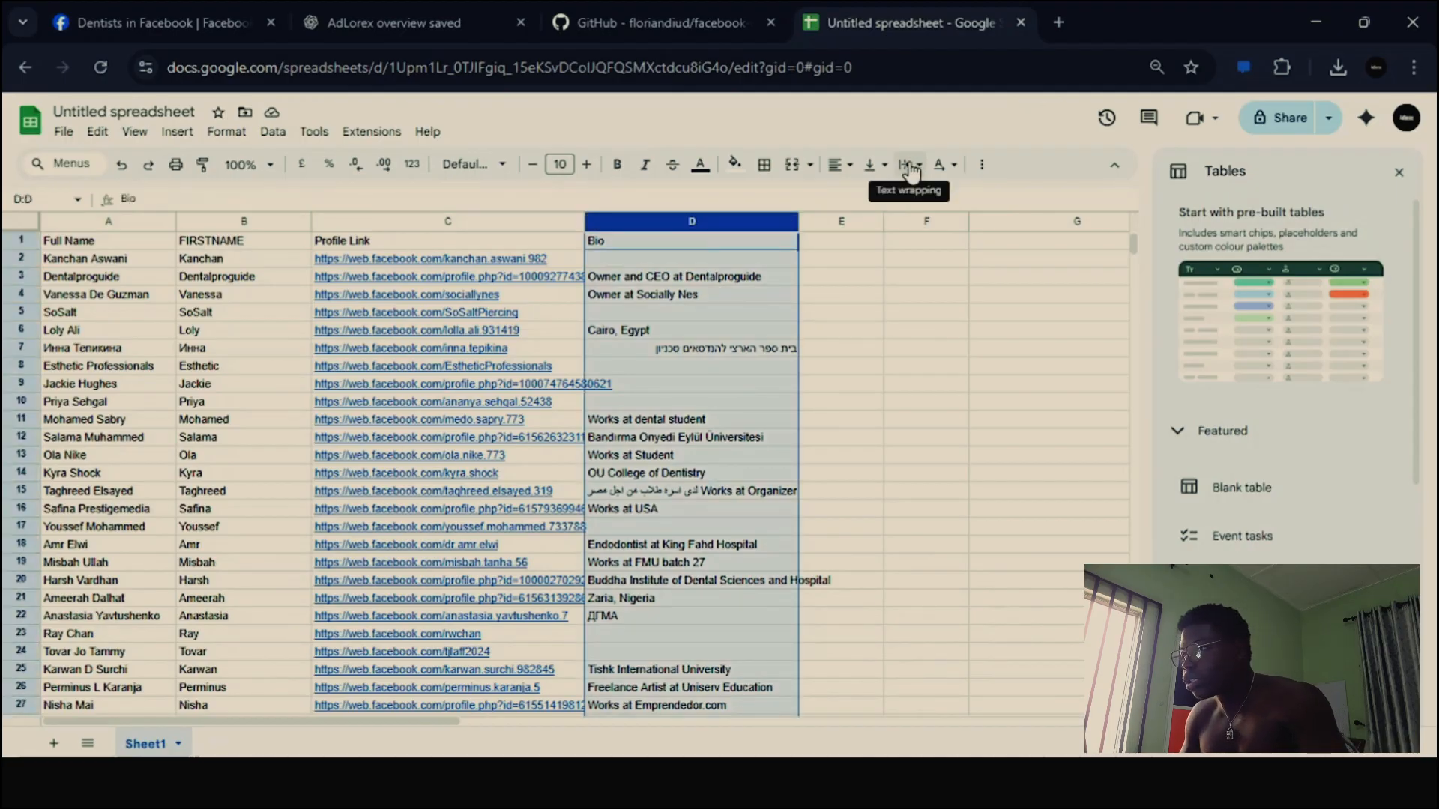
{"action": "left_click", "coordinate": [840, 165]}
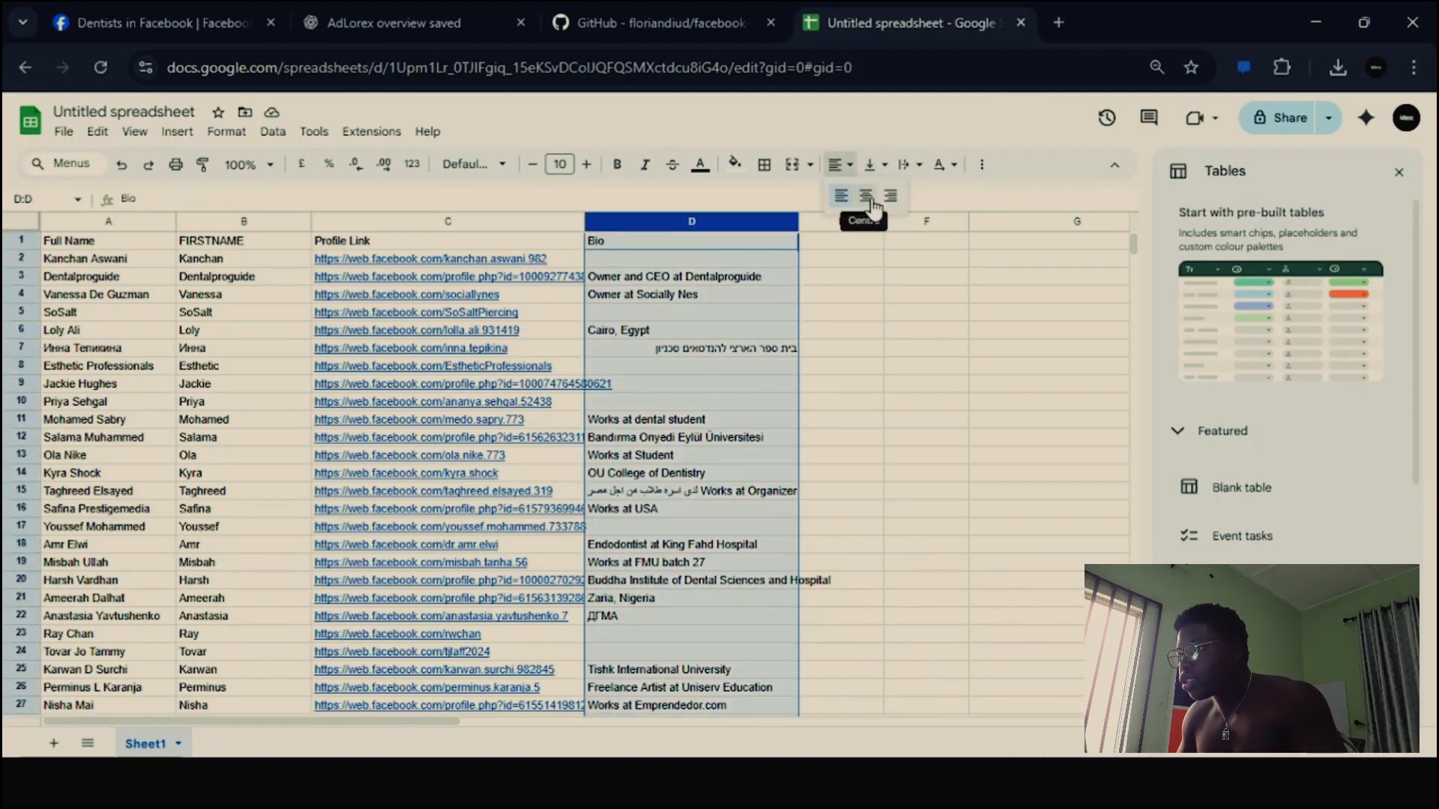
{"action": "left_click", "coordinate": [869, 198]}
{"action": "left_click", "coordinate": [848, 165]}
{"action": "left_click", "coordinate": [839, 196]}
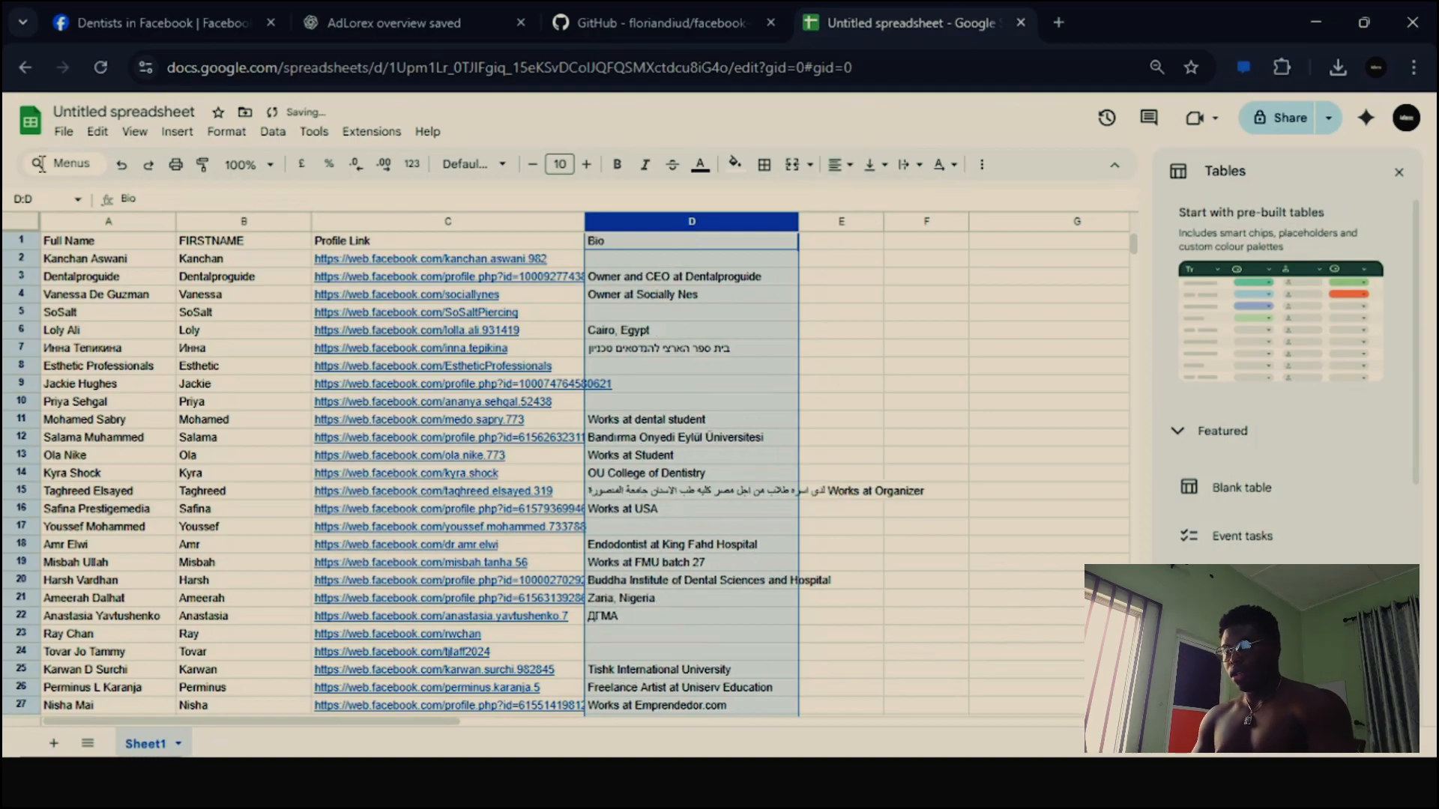
{"action": "left_click", "coordinate": [20, 224]}
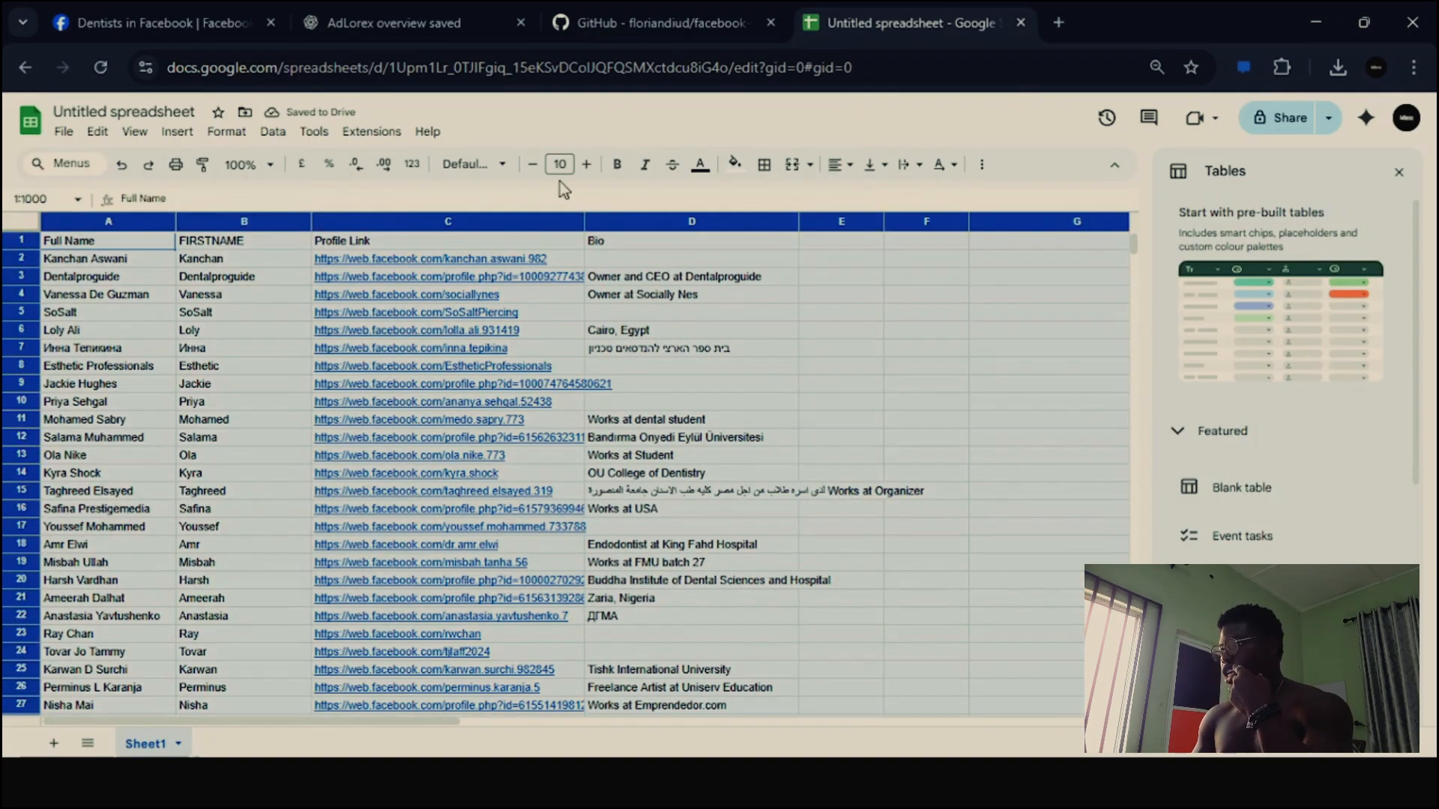
{"action": "scroll", "coordinate": [704, 403], "scroll_direction": "down", "scroll_amount": 1}
{"action": "scroll", "coordinate": [704, 403], "scroll_direction": "up", "scroll_amount": 1}
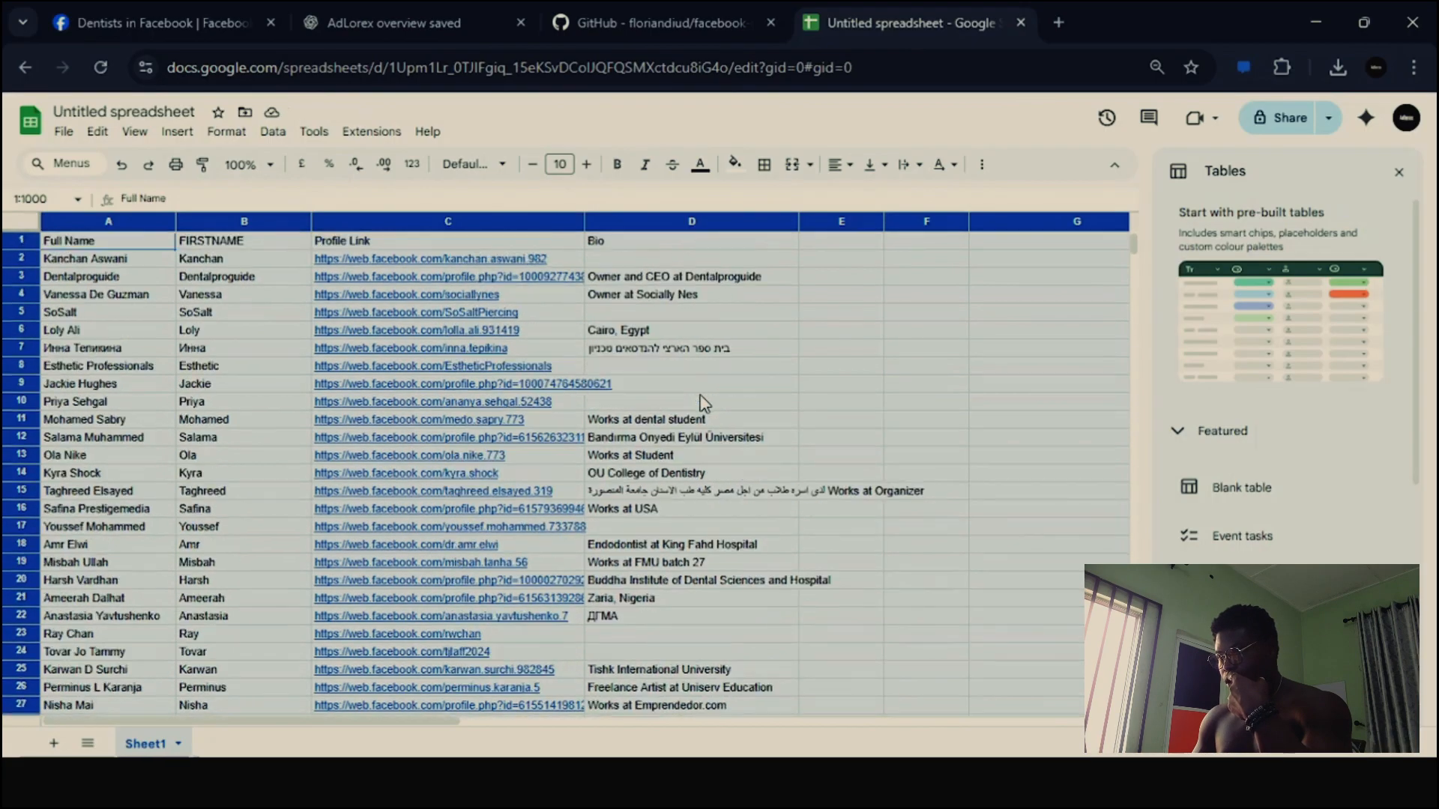
{"action": "left_click", "coordinate": [643, 358]}
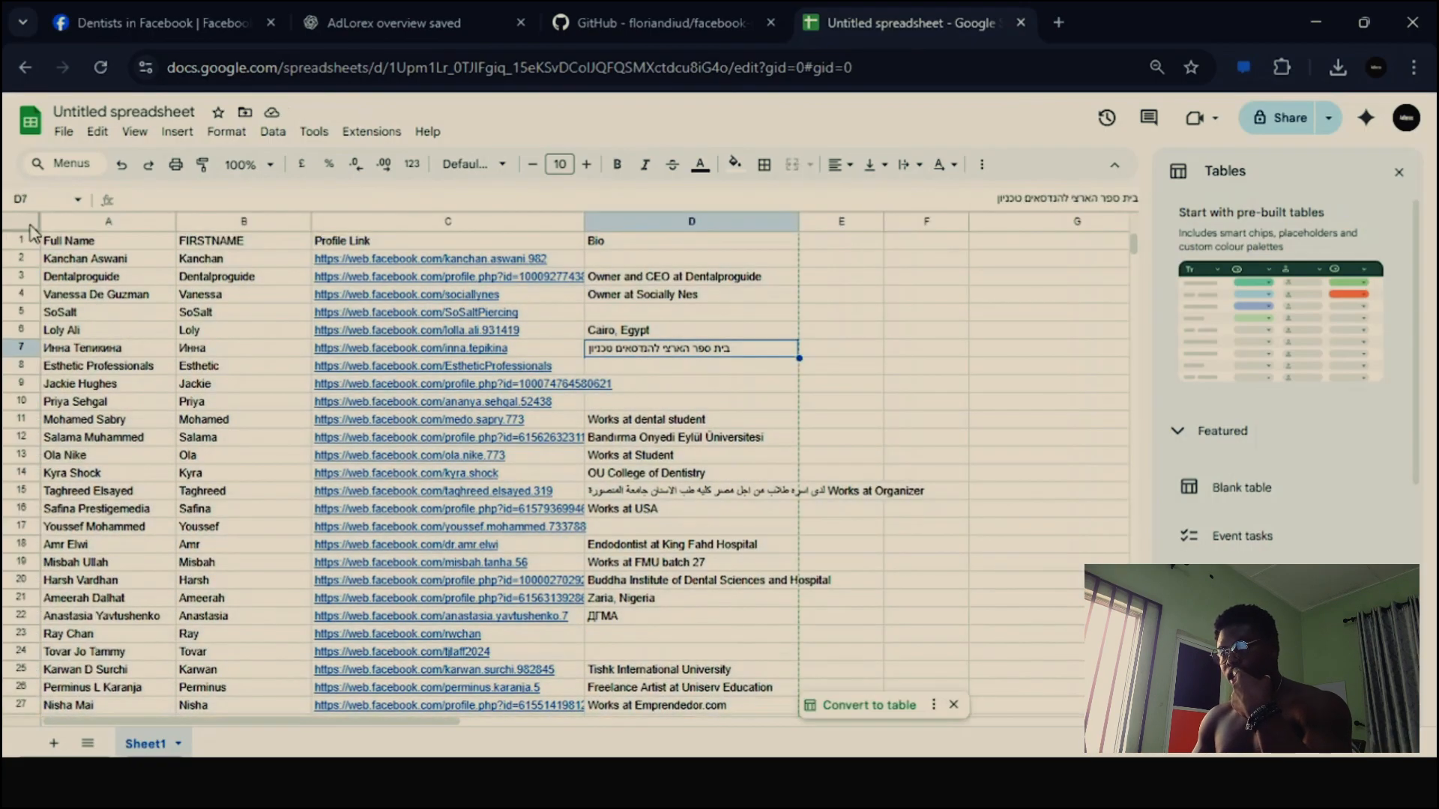
{"action": "left_click", "coordinate": [31, 226]}
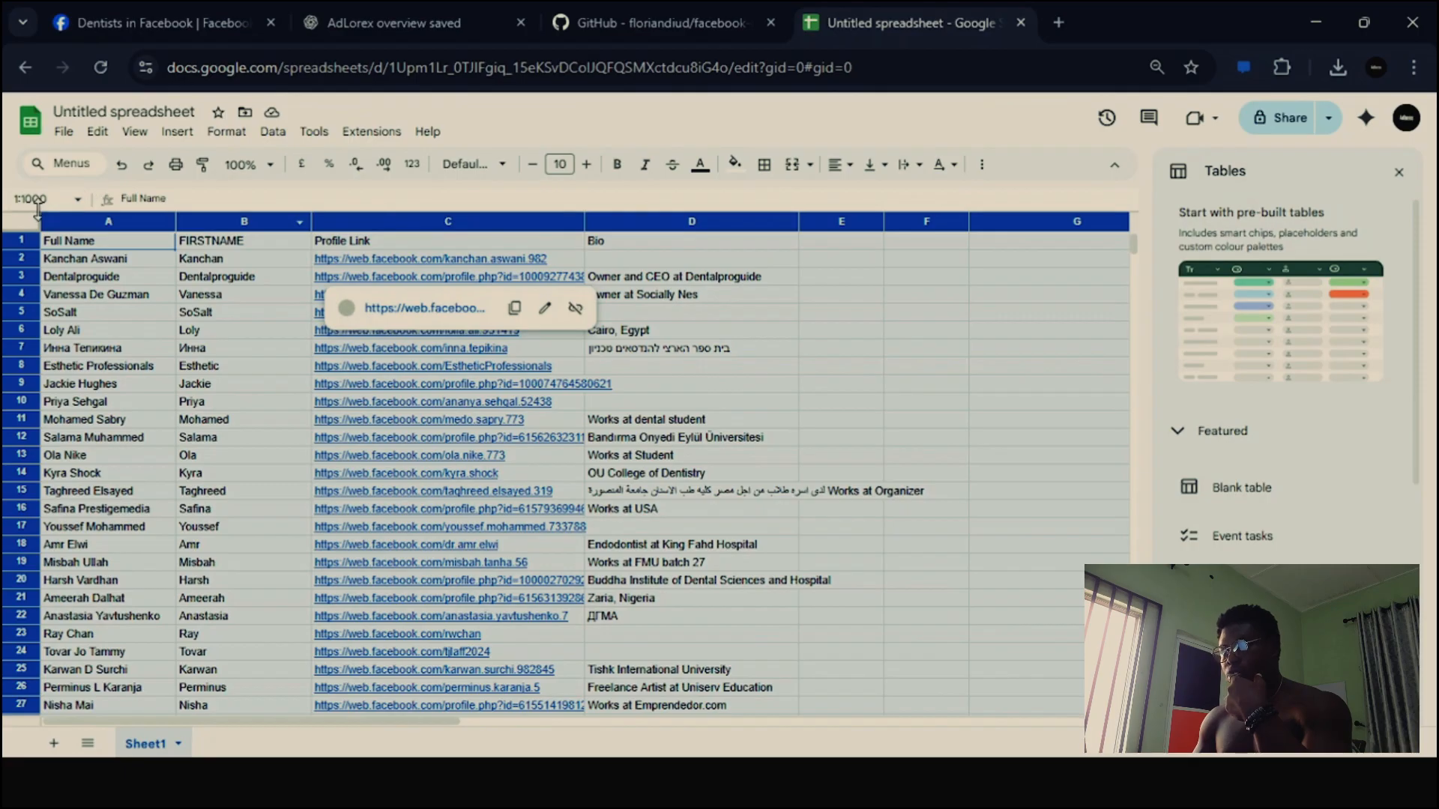
- Create a filter on the member data and show only rows whose Bio meets the condition "Is not empty"
{"action": "left_click", "coordinate": [650, 248]}
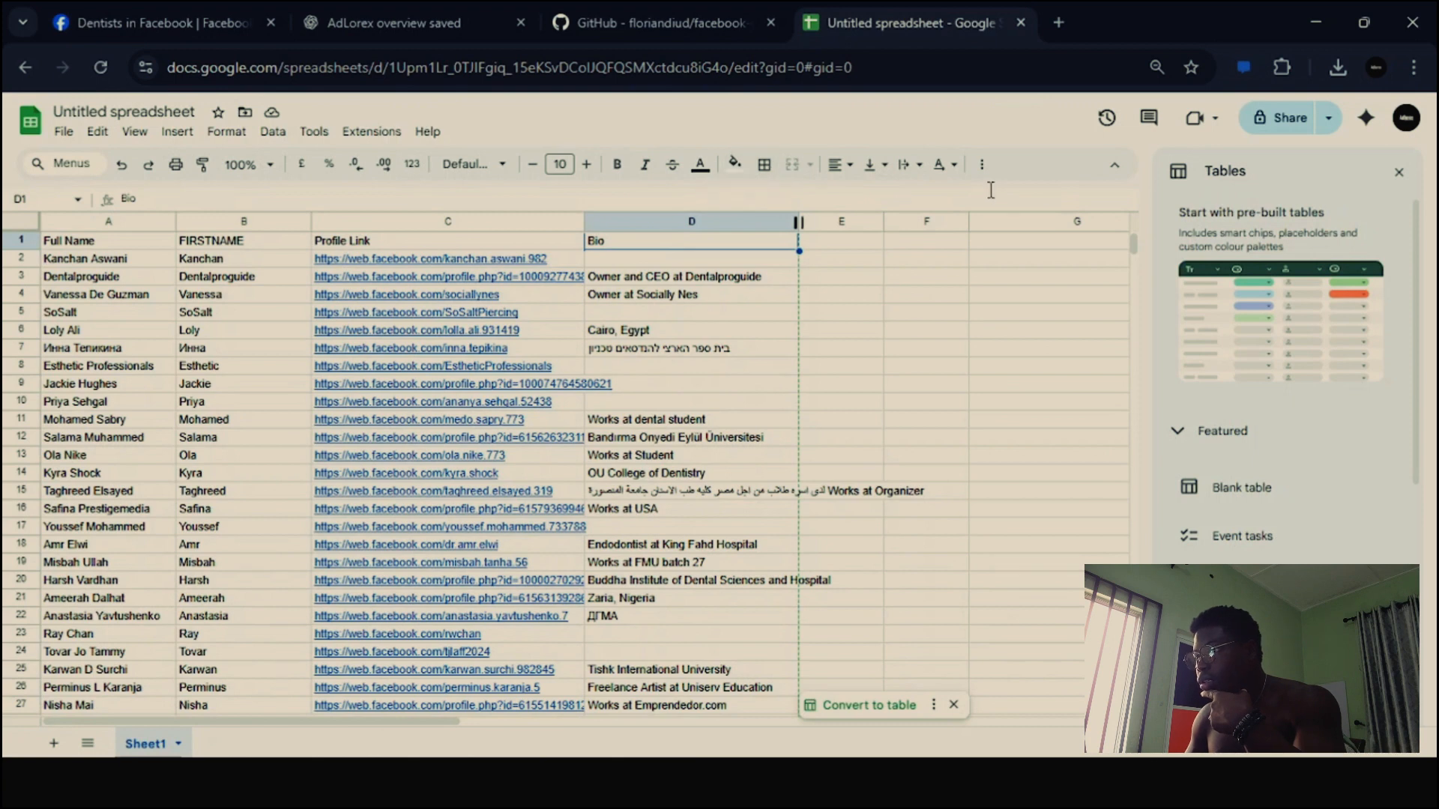
{"action": "left_click", "coordinate": [982, 165]}
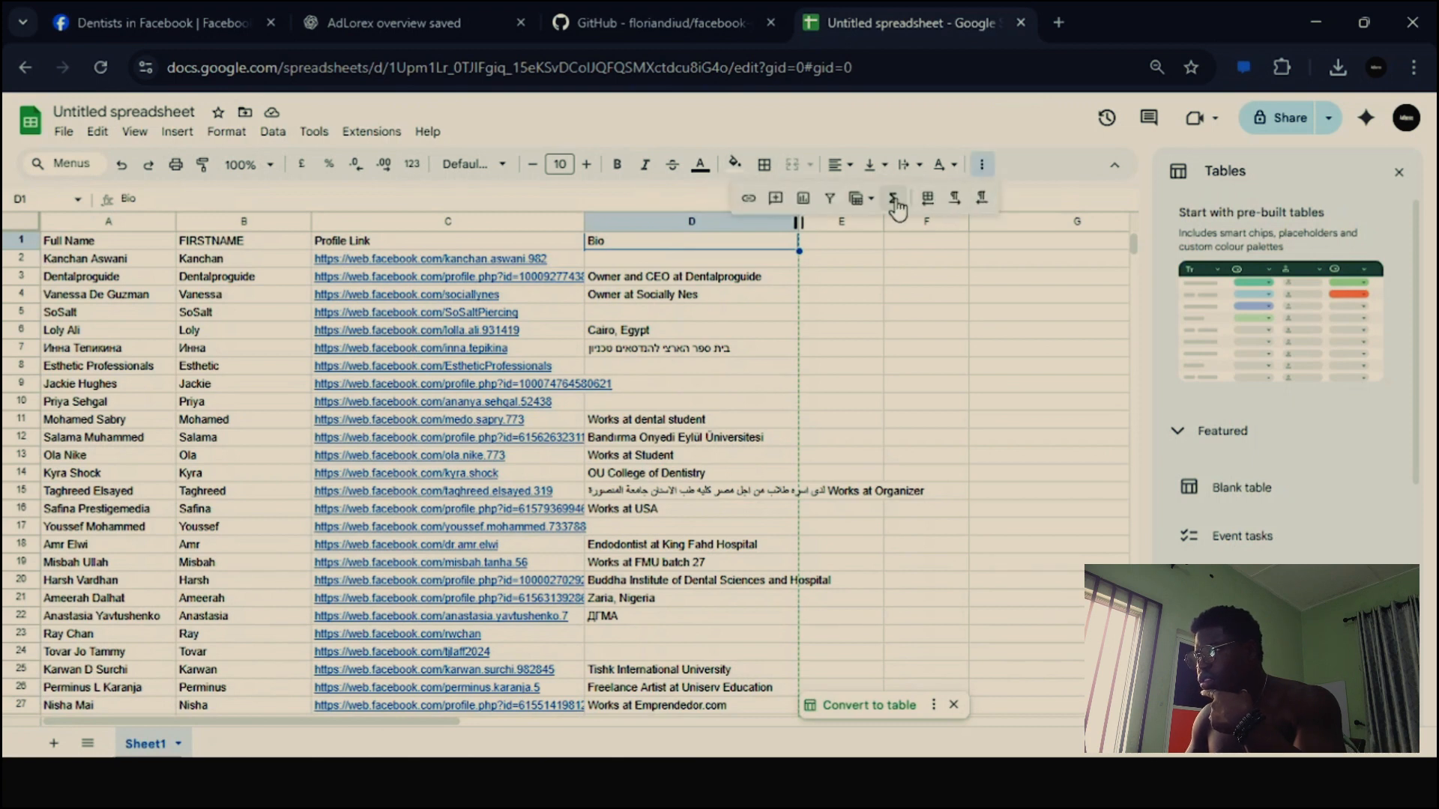
{"action": "left_click", "coordinate": [826, 199]}
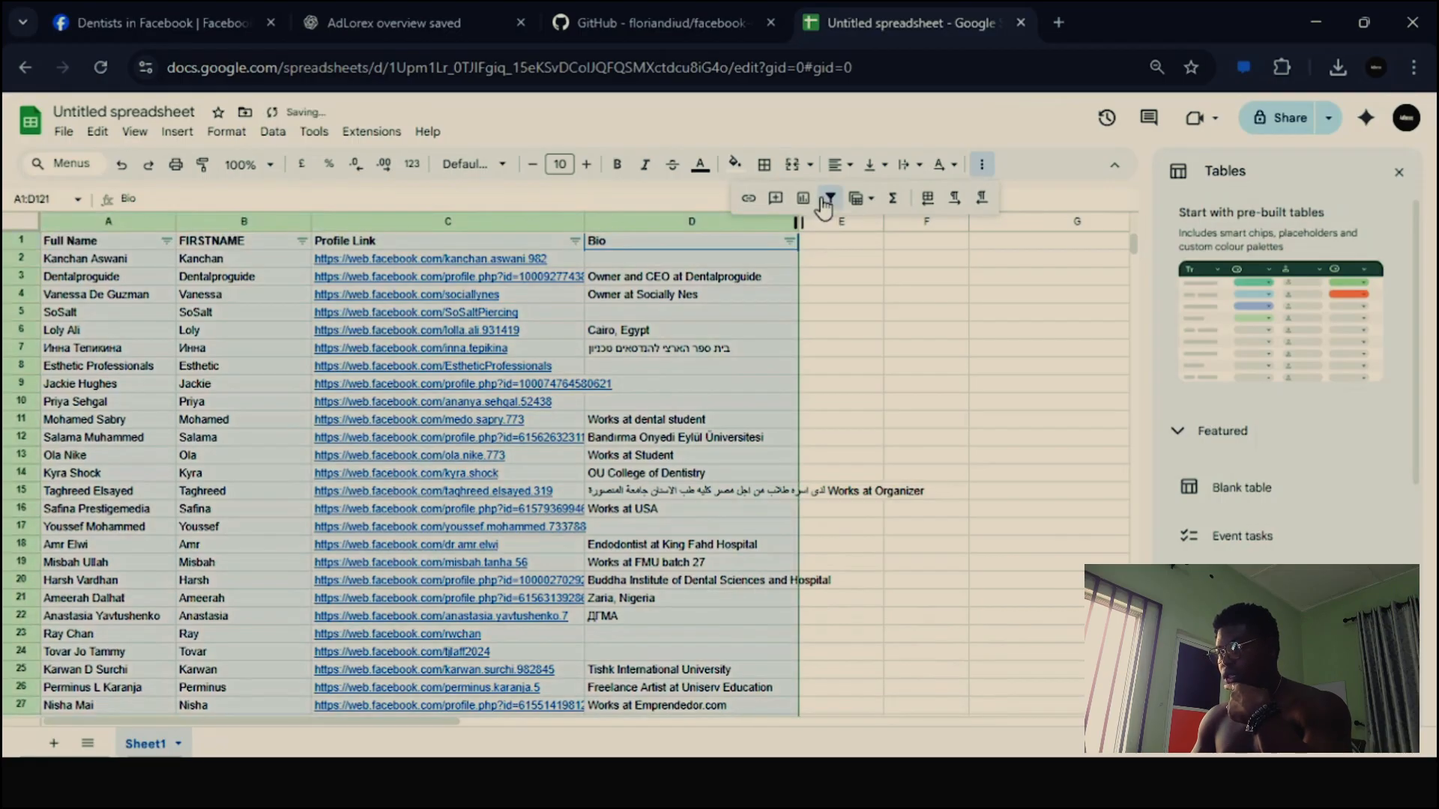
{"action": "left_click", "coordinate": [790, 240]}
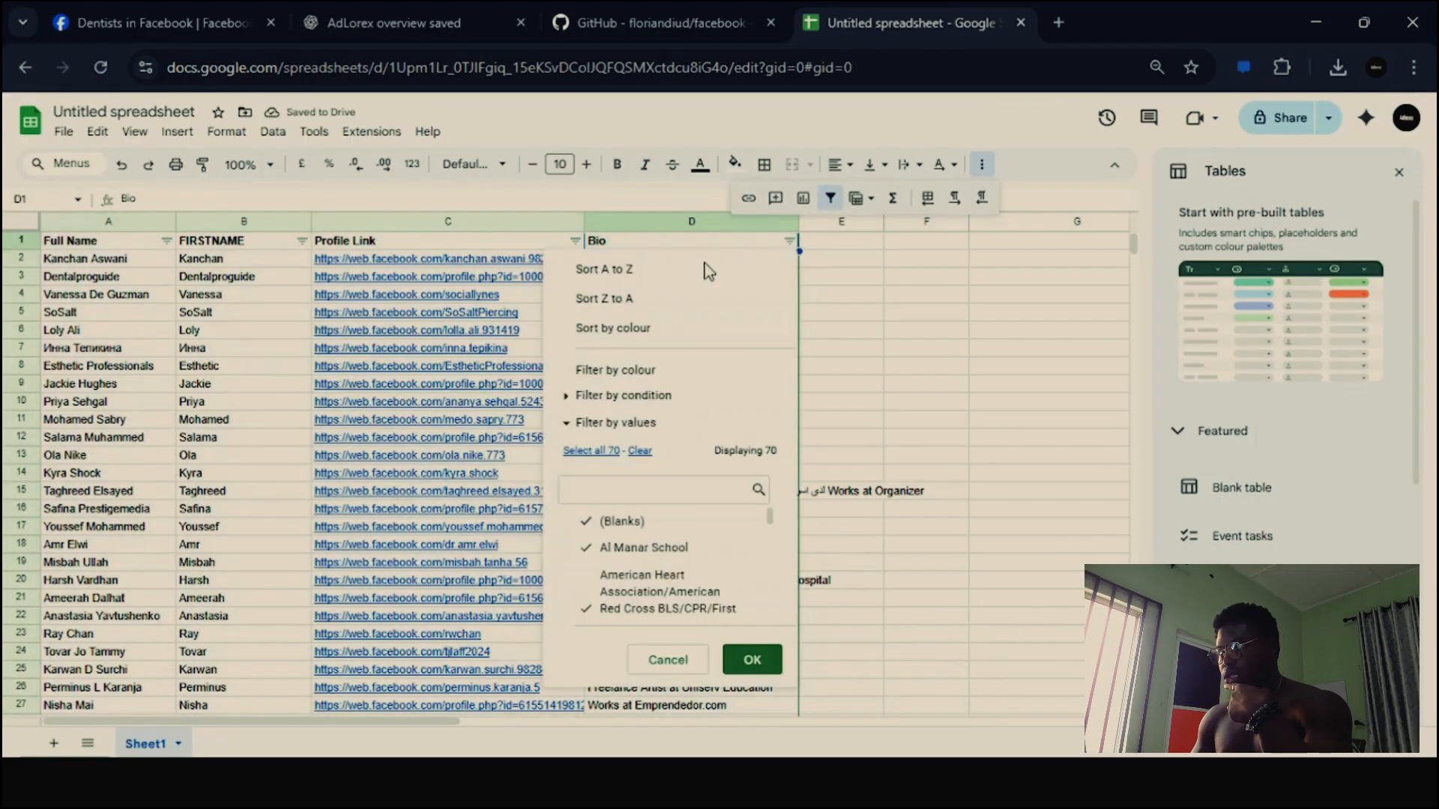
{"action": "left_click", "coordinate": [619, 396]}
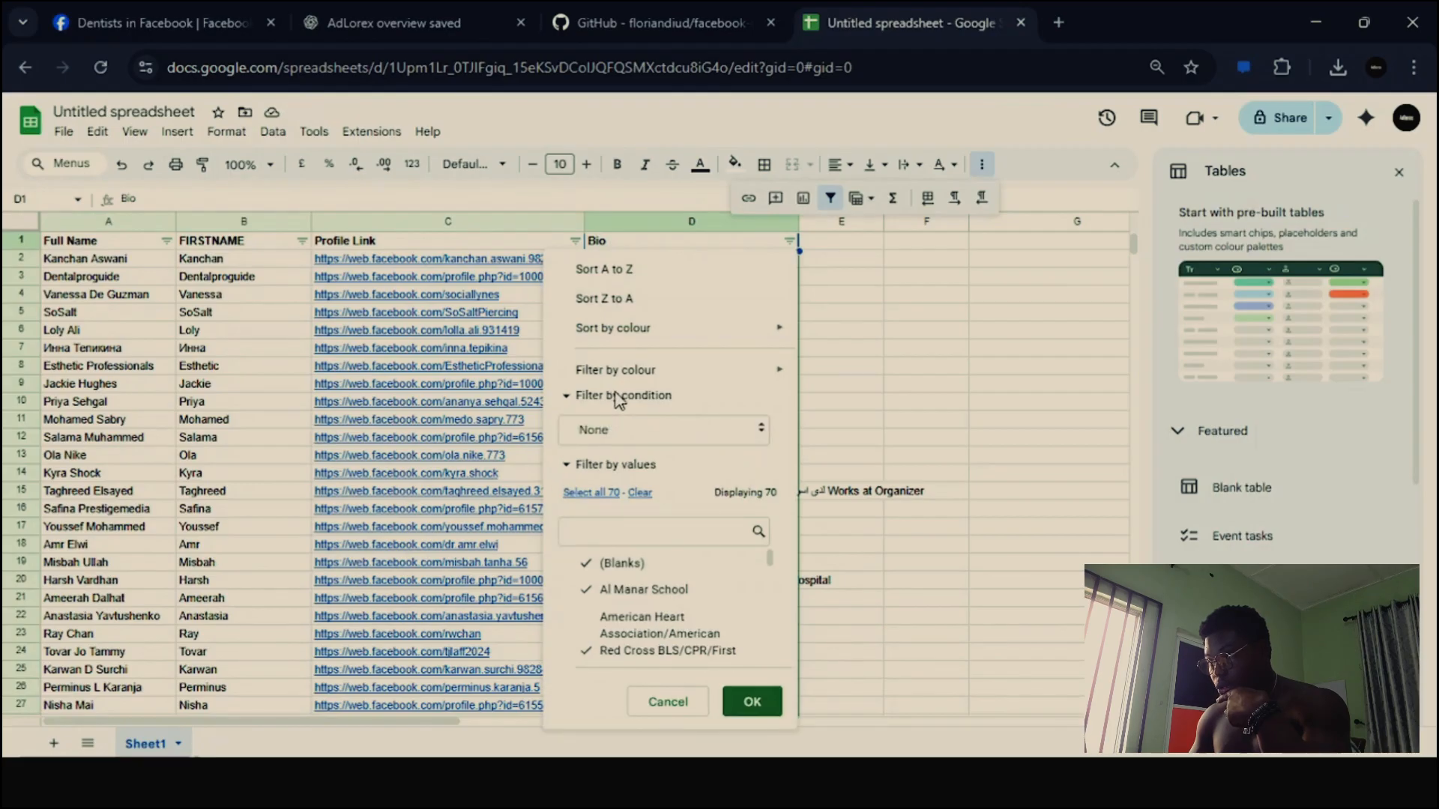
{"action": "left_click", "coordinate": [641, 431]}
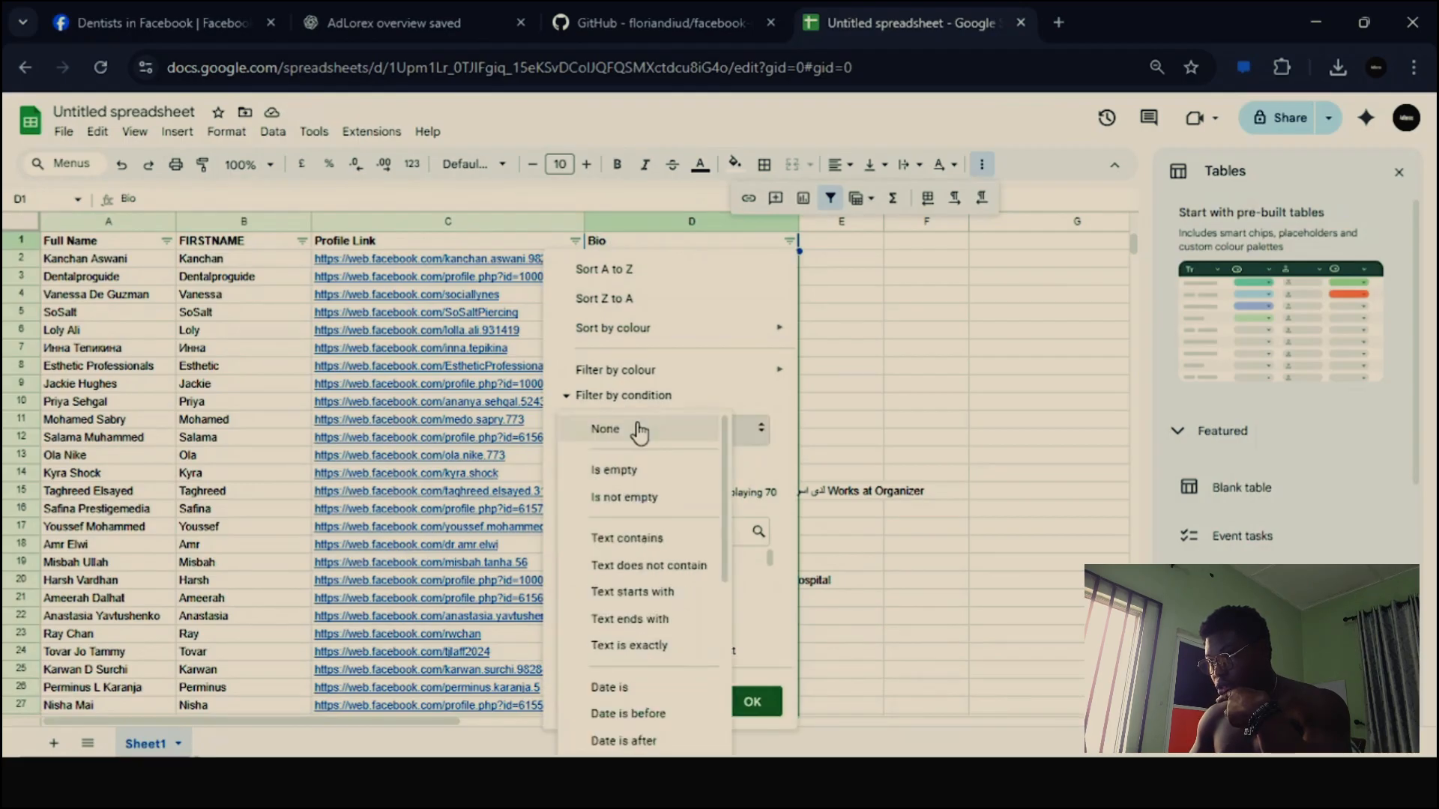
{"action": "left_click", "coordinate": [648, 498]}
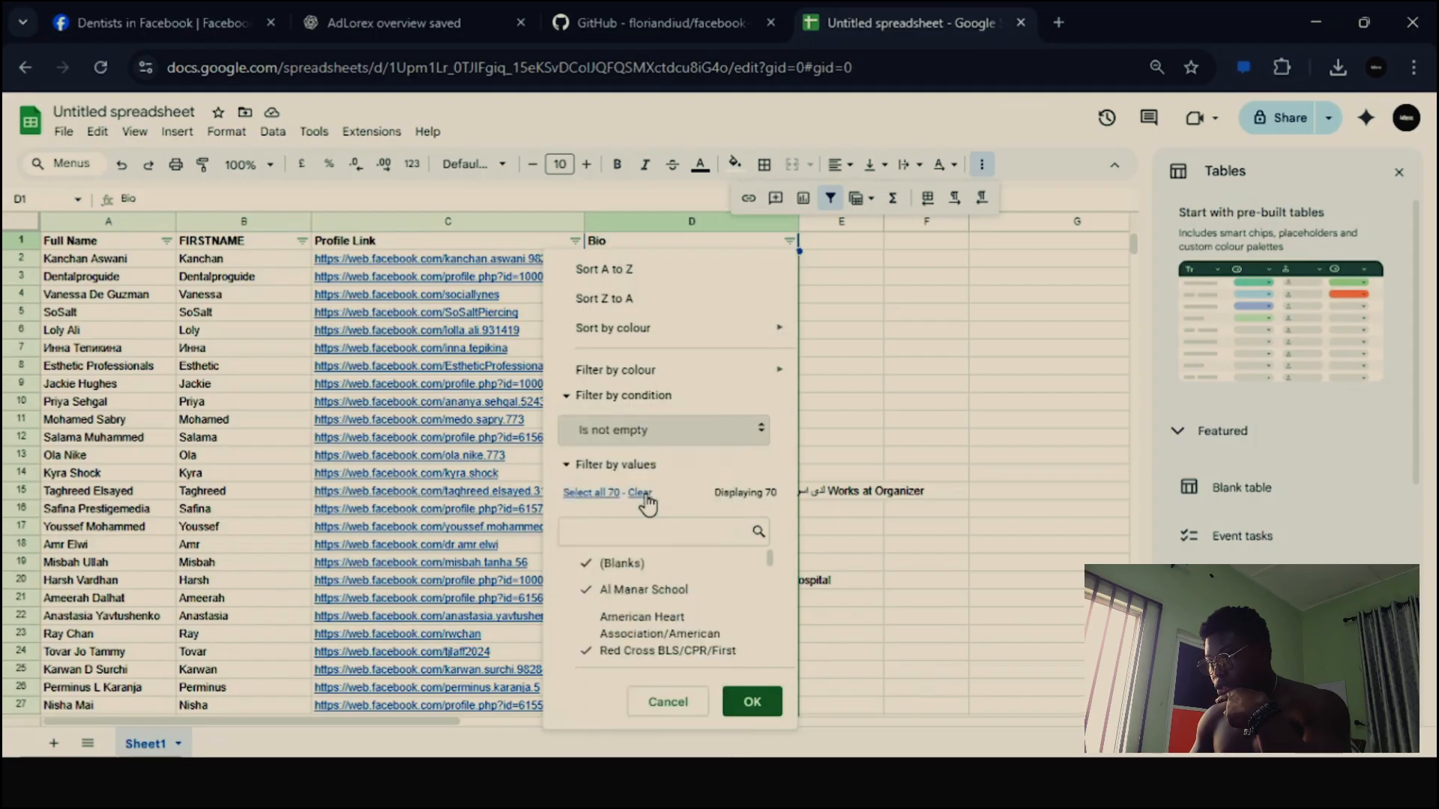
{"action": "left_click", "coordinate": [751, 702]}
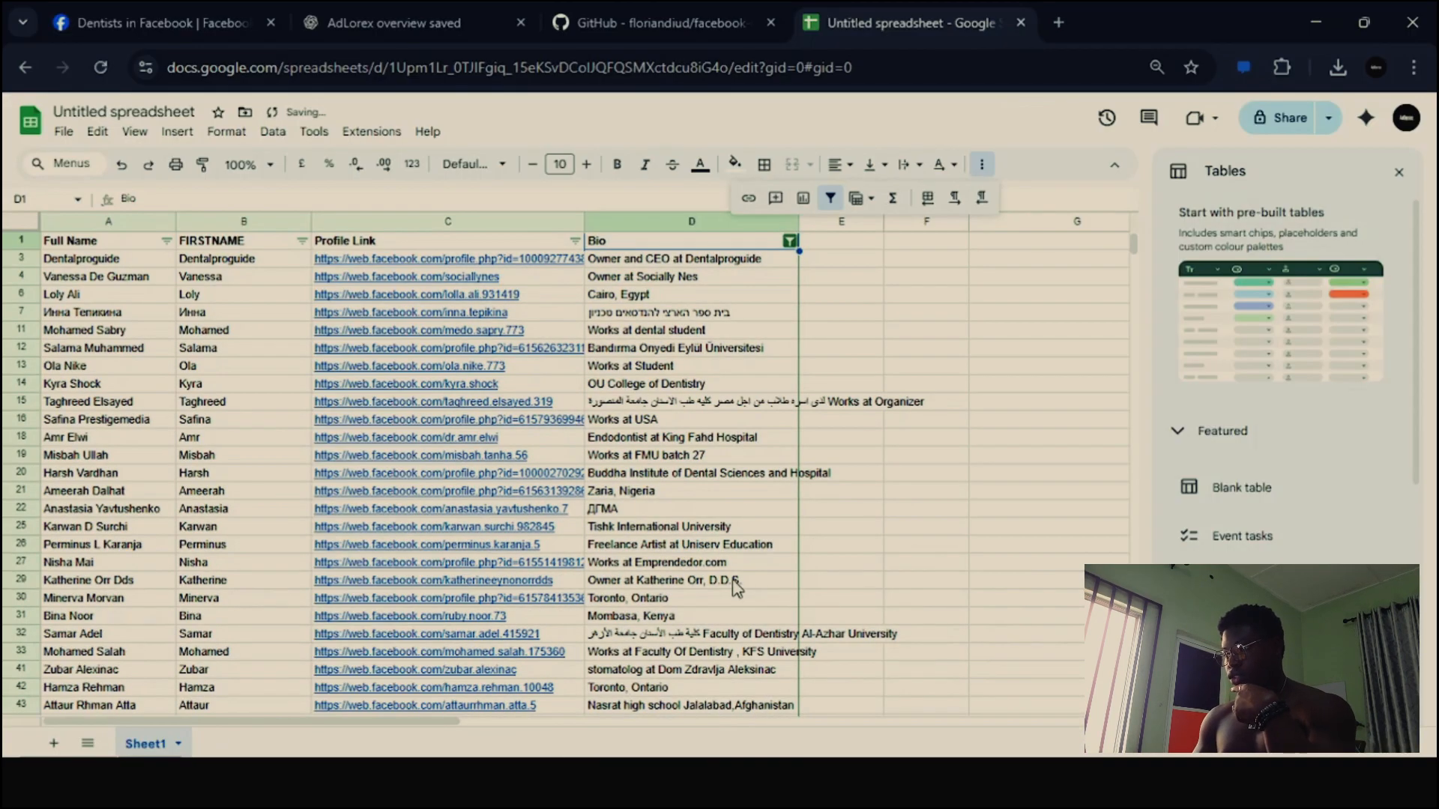
{"action": "scroll", "coordinate": [735, 588], "scroll_direction": "down", "scroll_amount": 10}
{"action": "scroll", "coordinate": [735, 588], "scroll_direction": "up", "scroll_amount": 10}
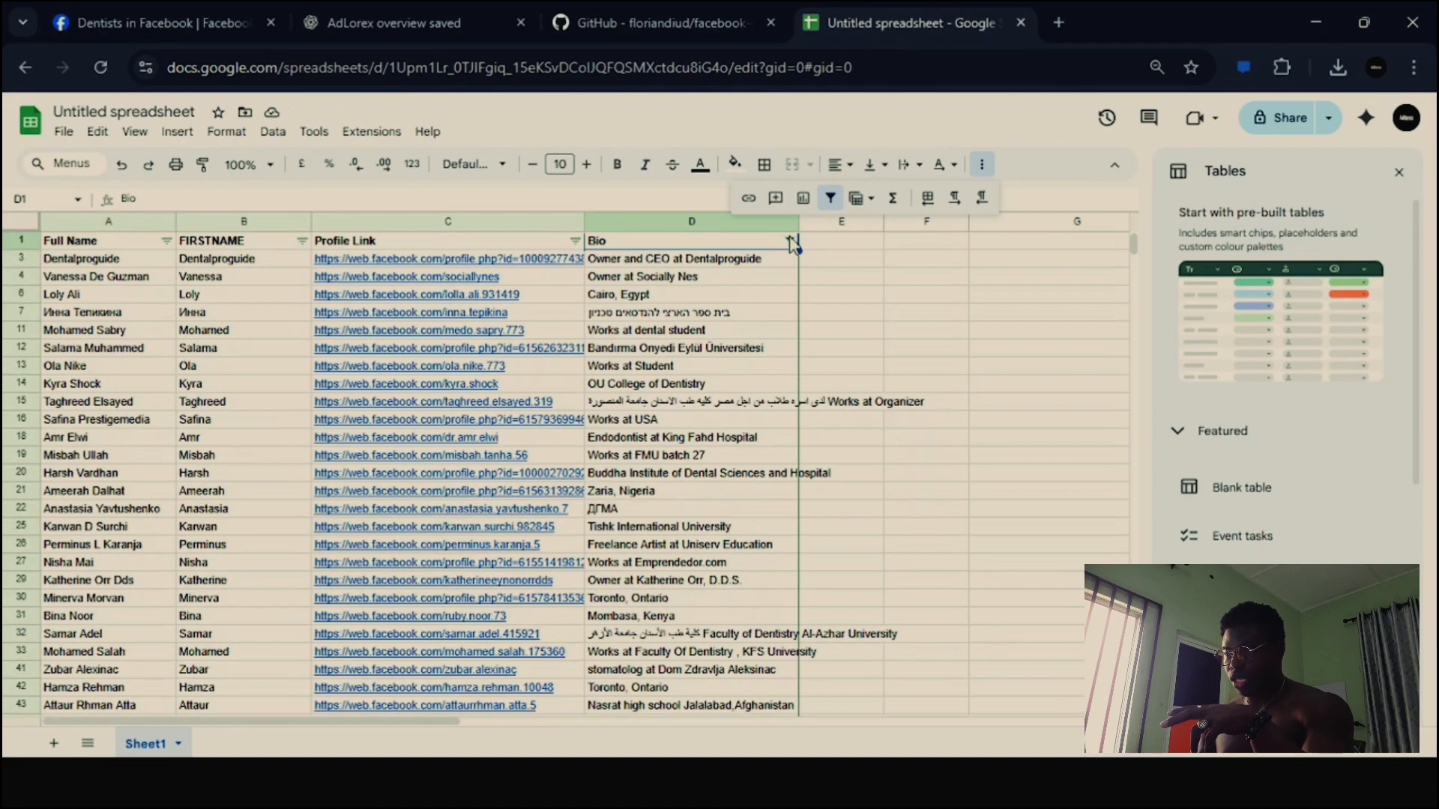
- Remove the filter from the member data and look through the unfiltered rows
{"action": "left_click", "coordinate": [828, 199]}
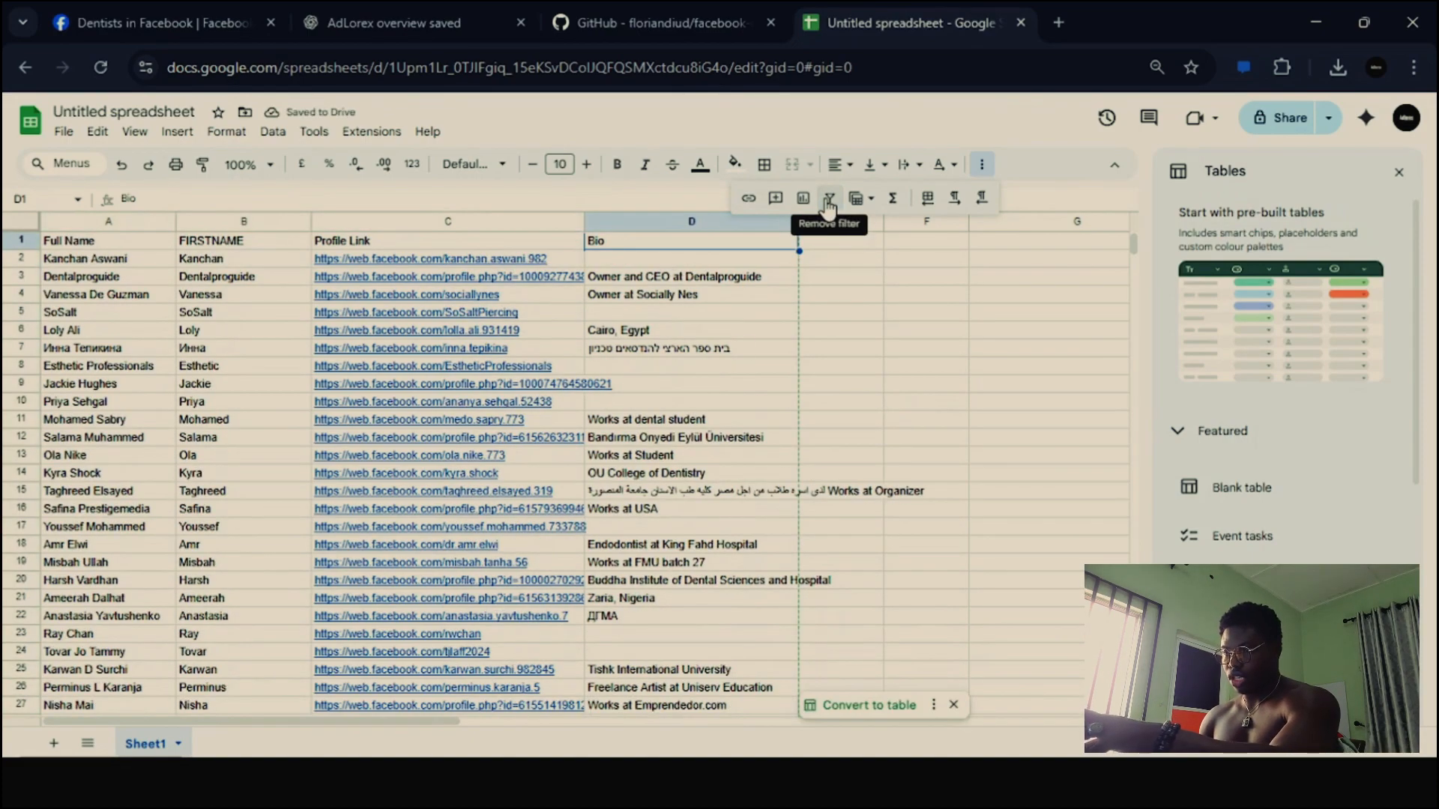
{"action": "scroll", "coordinate": [705, 457], "scroll_direction": "down", "scroll_amount": 5}
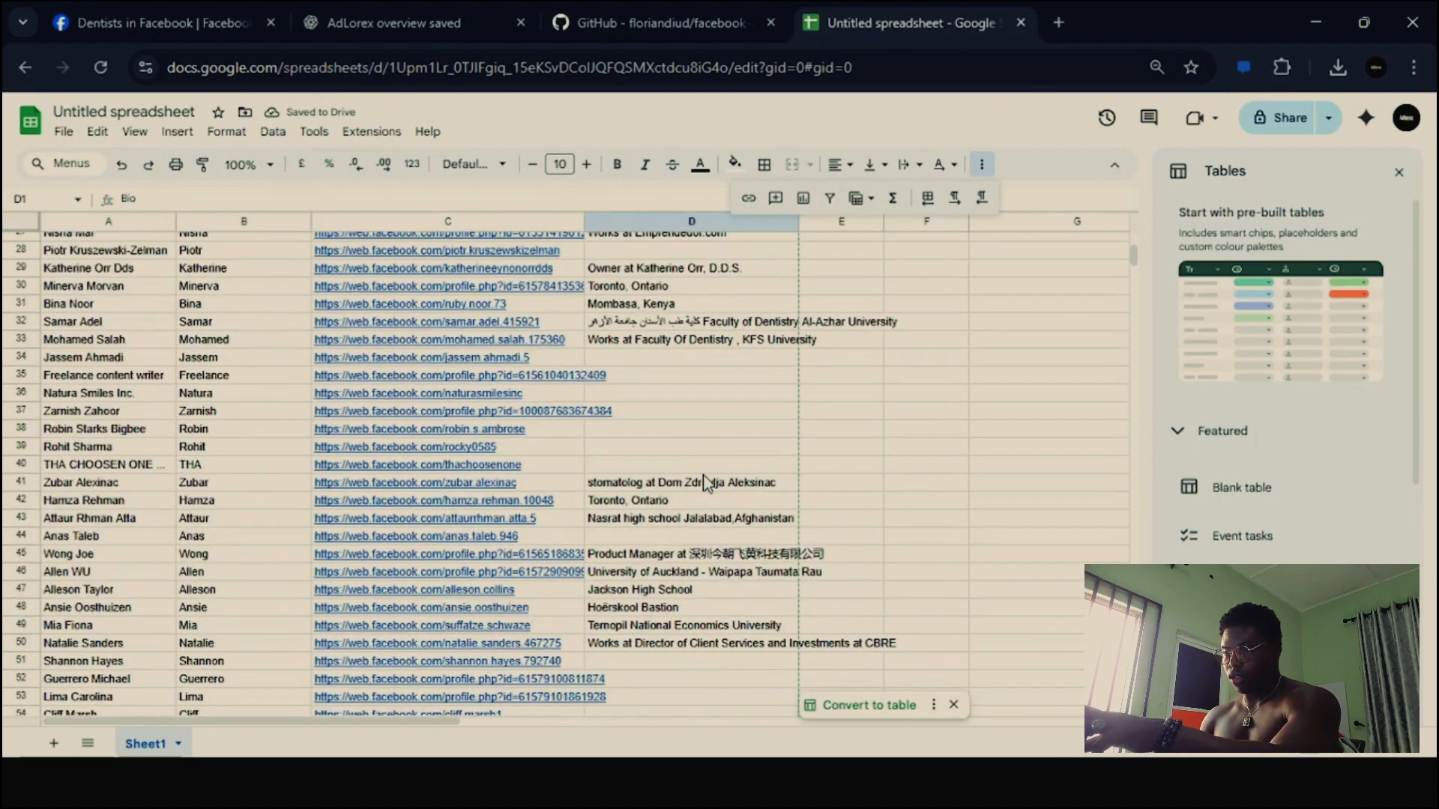
{"action": "scroll", "coordinate": [704, 479], "scroll_direction": "up", "scroll_amount": 5}
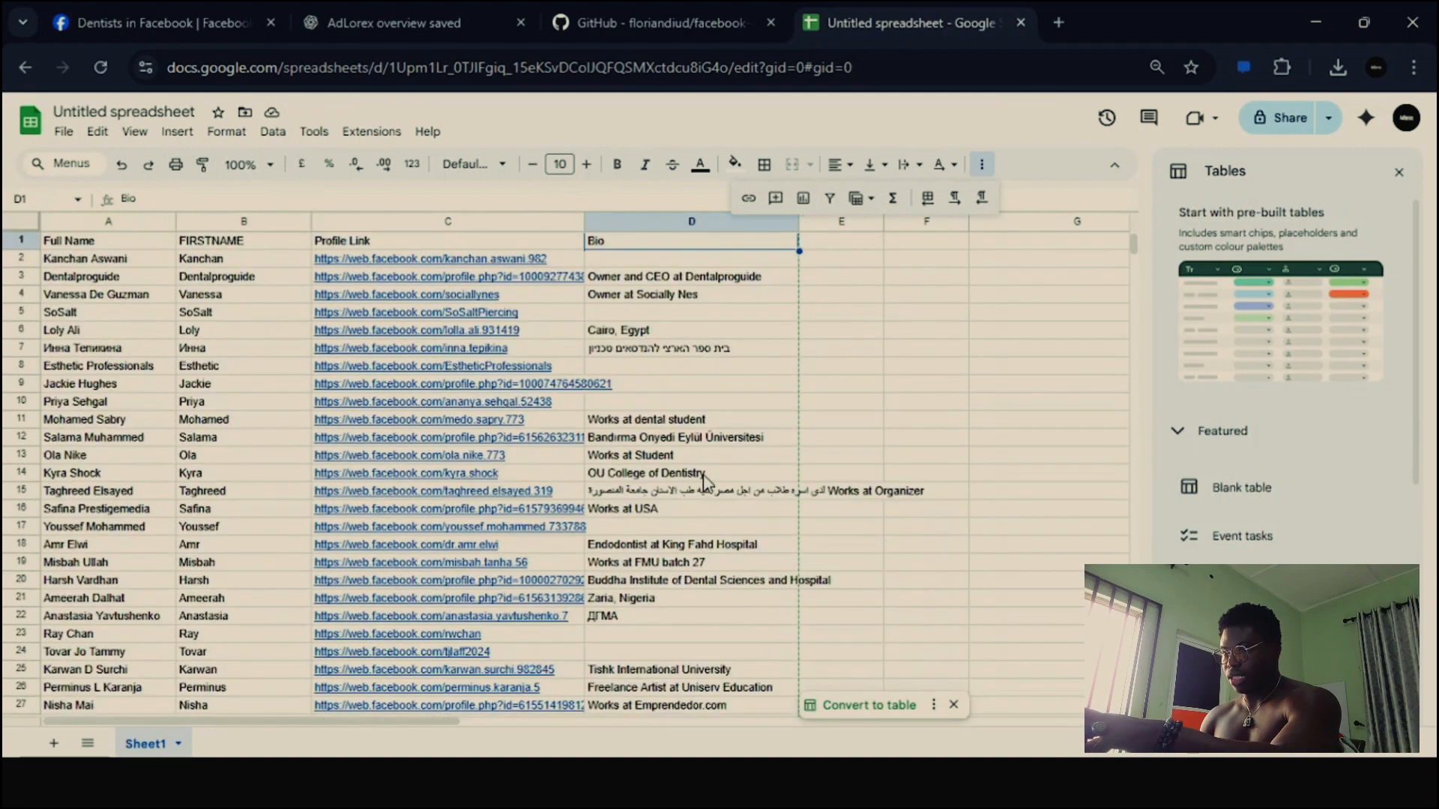
- Recreate the filter on the member data and set the Bio column's condition to "Is not empty"
{"action": "left_click", "coordinate": [829, 199]}
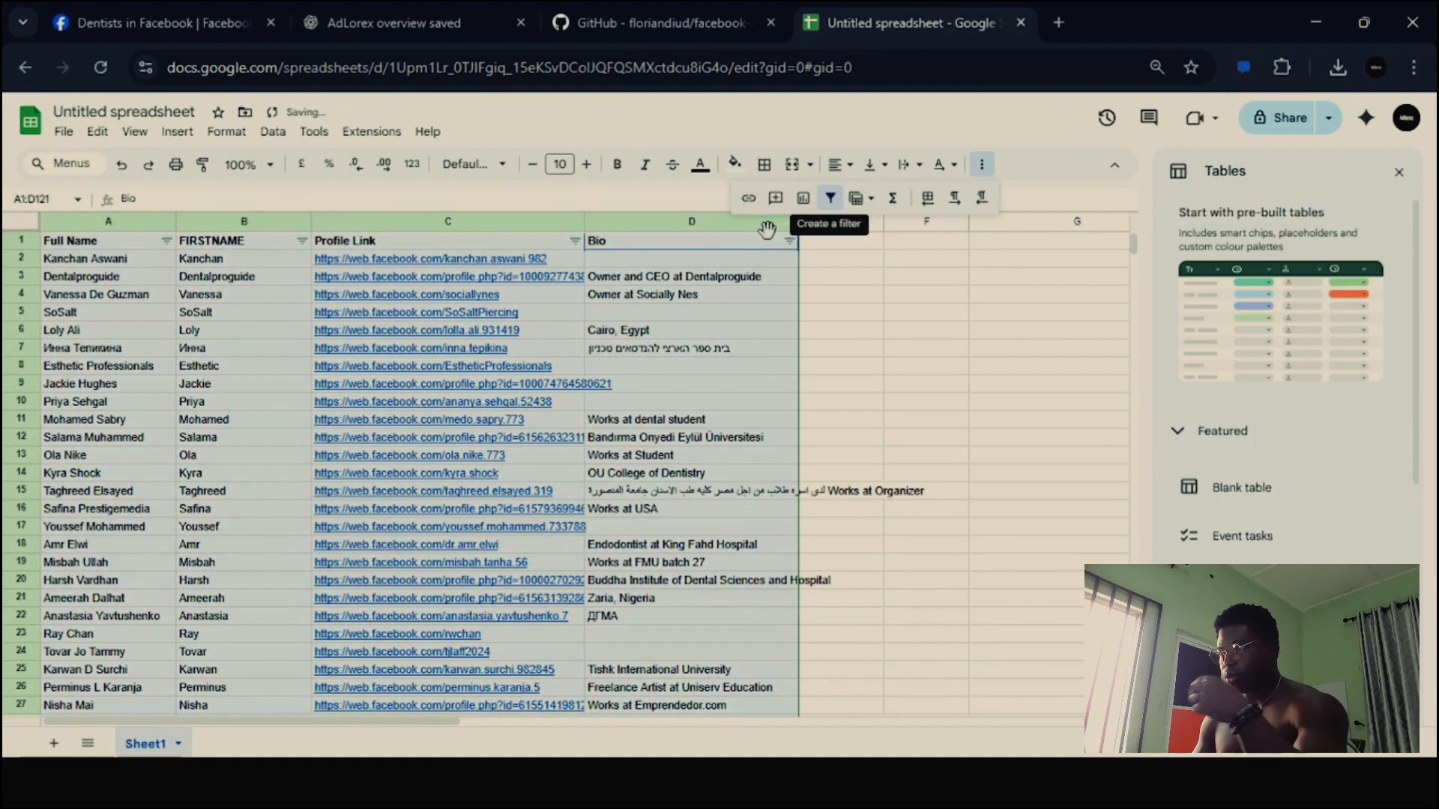
{"action": "left_click", "coordinate": [790, 244]}
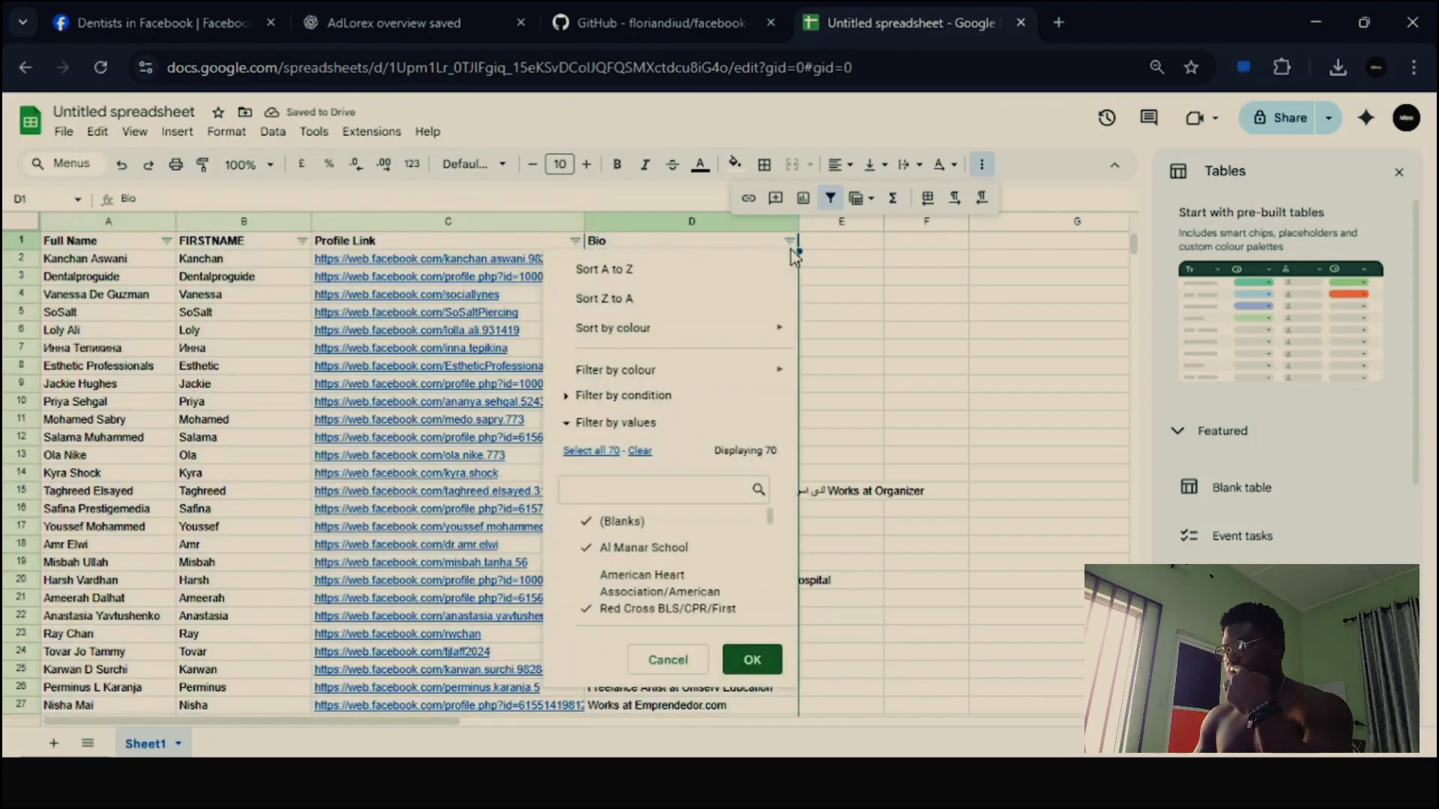
{"action": "left_click", "coordinate": [687, 395]}
{"action": "left_click", "coordinate": [651, 434]}
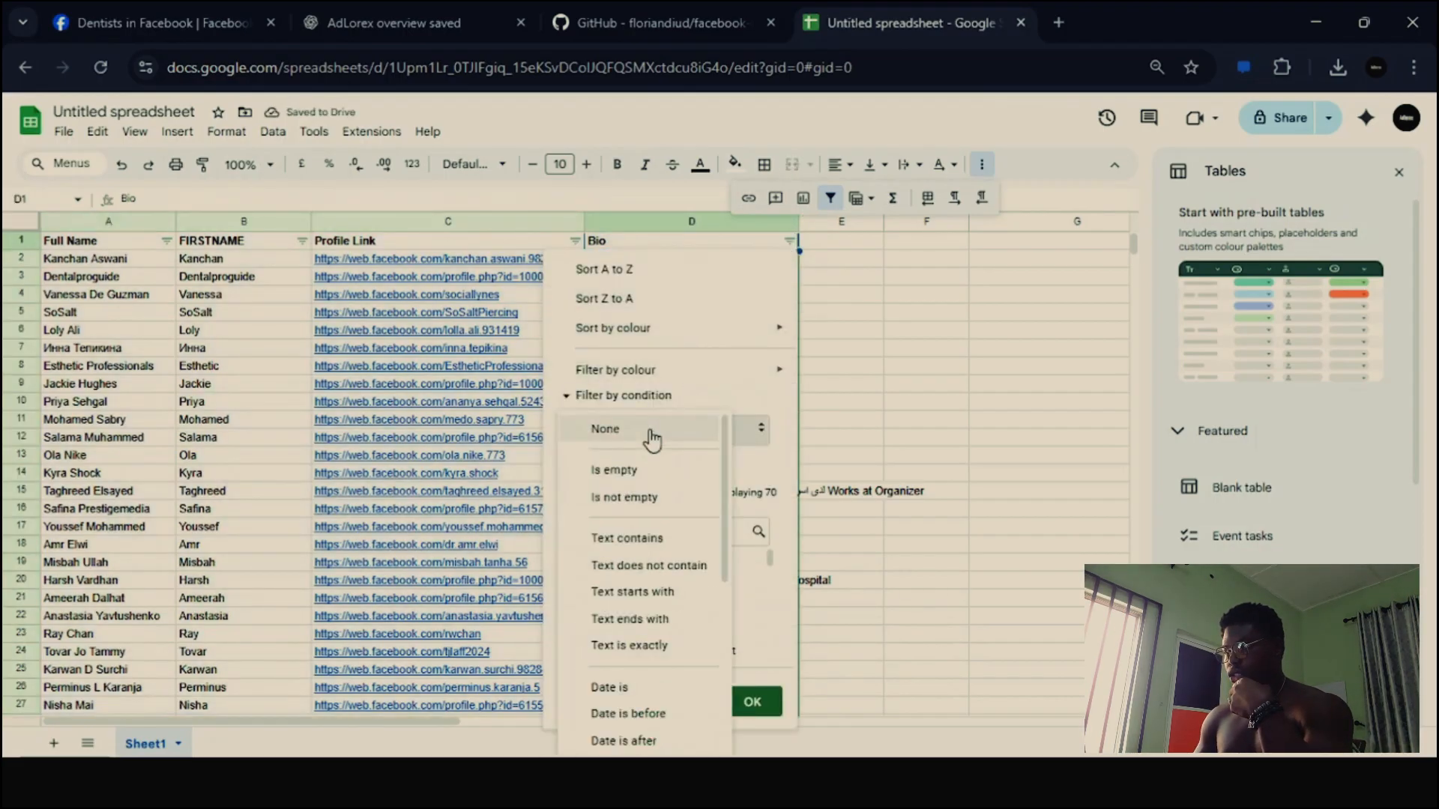
{"action": "left_click", "coordinate": [642, 498]}
{"action": "left_click", "coordinate": [751, 701]}
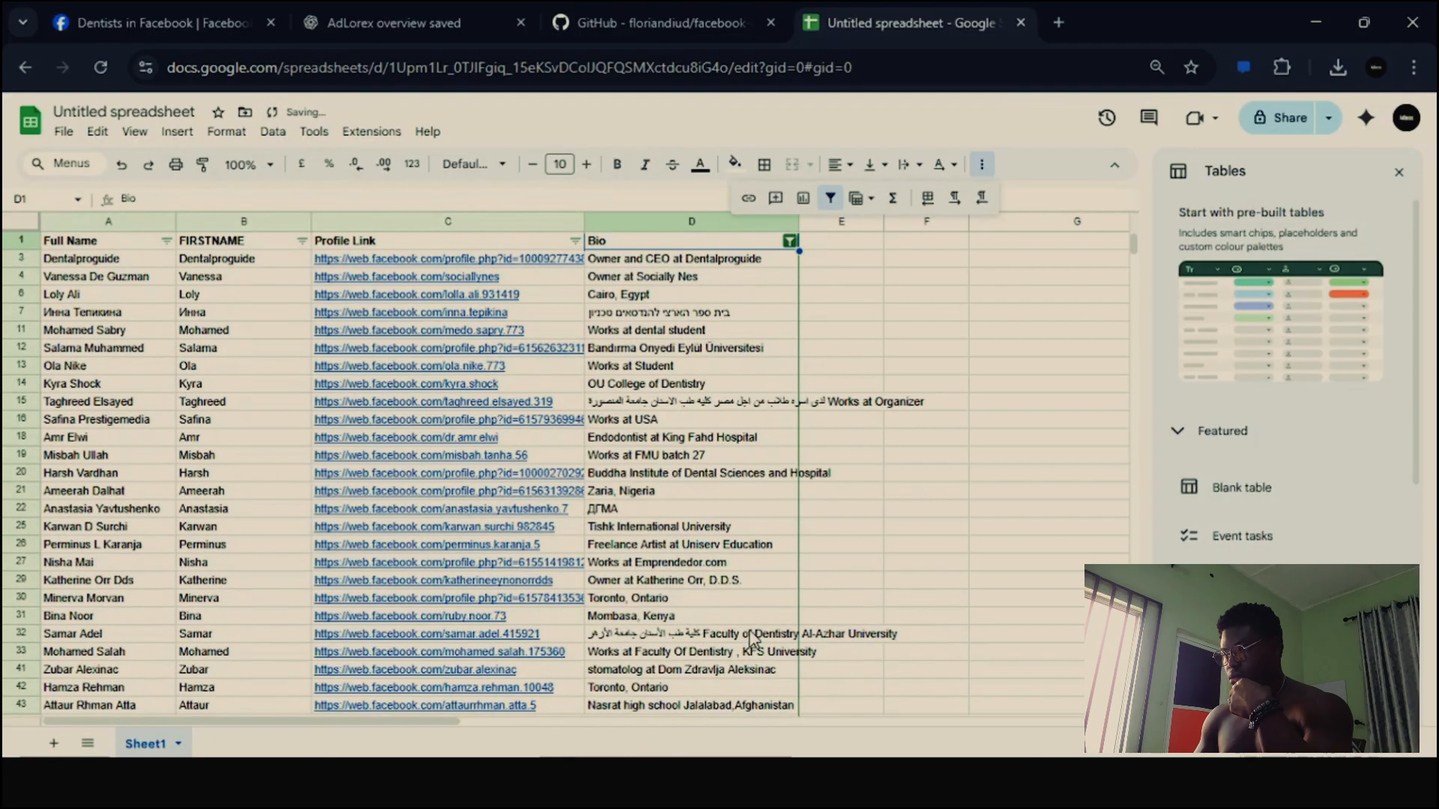
{"action": "scroll", "coordinate": [759, 567], "scroll_direction": "down", "scroll_amount": 5}
{"action": "scroll", "coordinate": [759, 567], "scroll_direction": "up", "scroll_amount": 5}
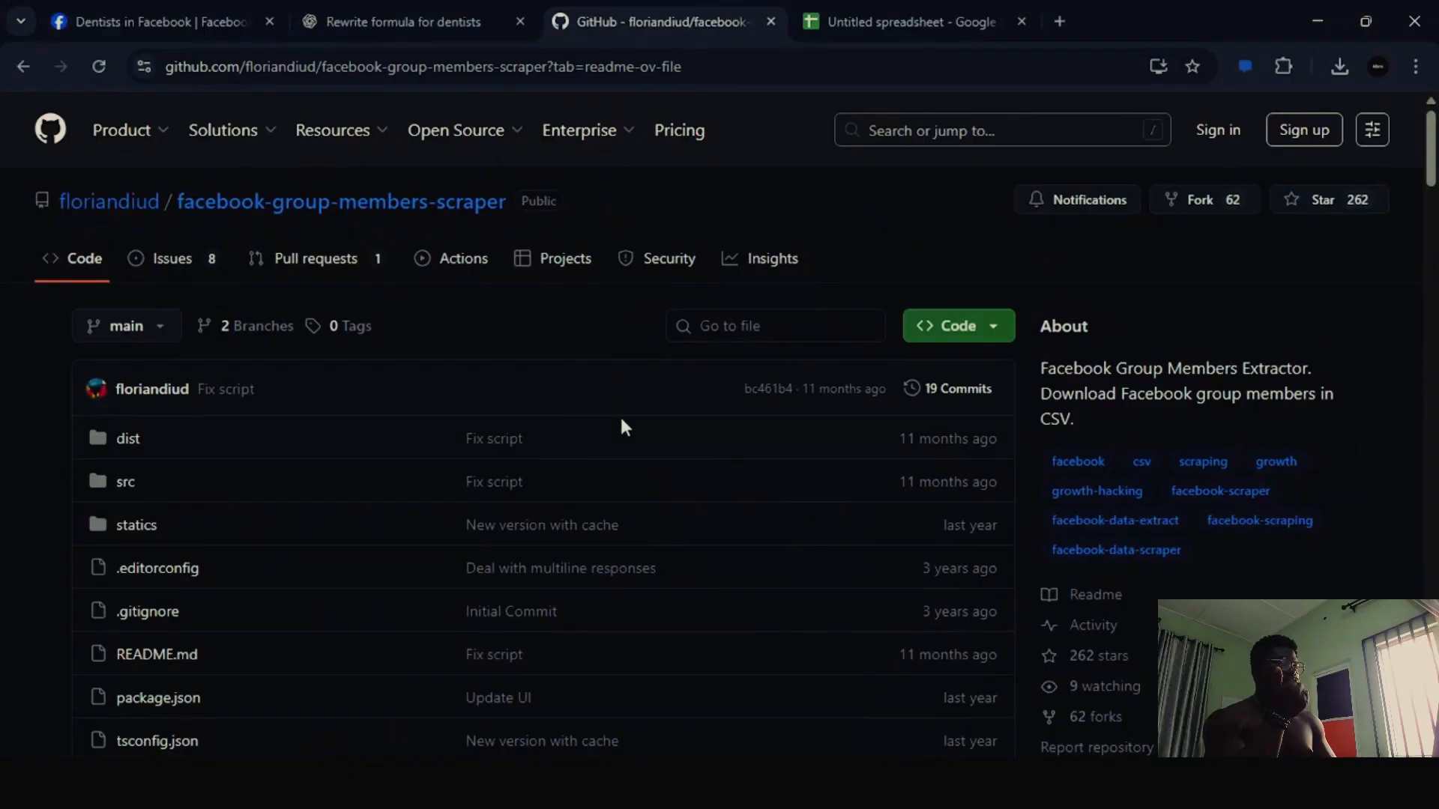
- Review the scraper script in the GitHub README, then the pasted console code and members list on the Dentists in Facebook group page
{"action": "scroll", "coordinate": [621, 420], "scroll_direction": "down", "scroll_amount": 5}
{"action": "scroll", "coordinate": [1027, 515], "scroll_direction": "down", "scroll_amount": 5}
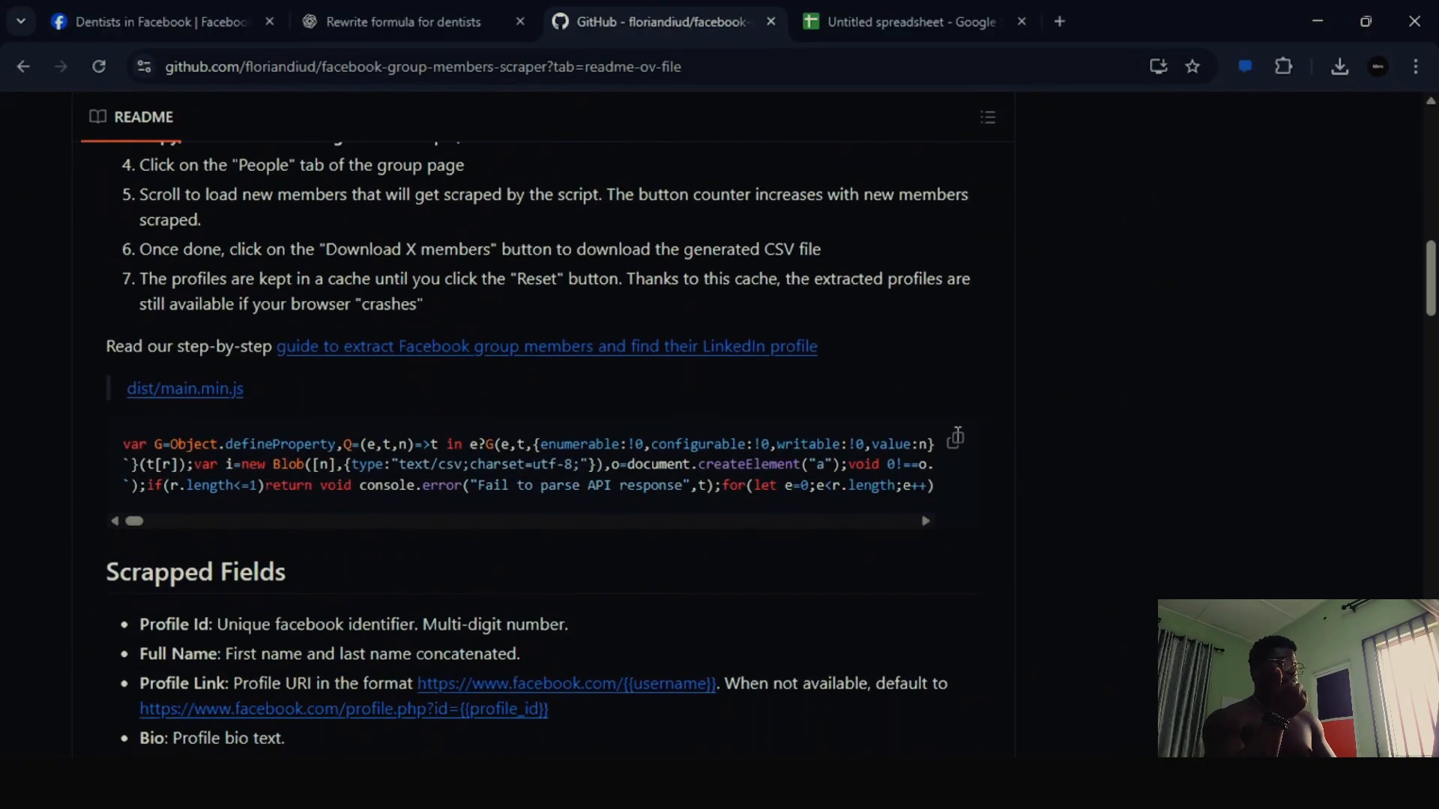
{"action": "left_click", "coordinate": [136, 22]}
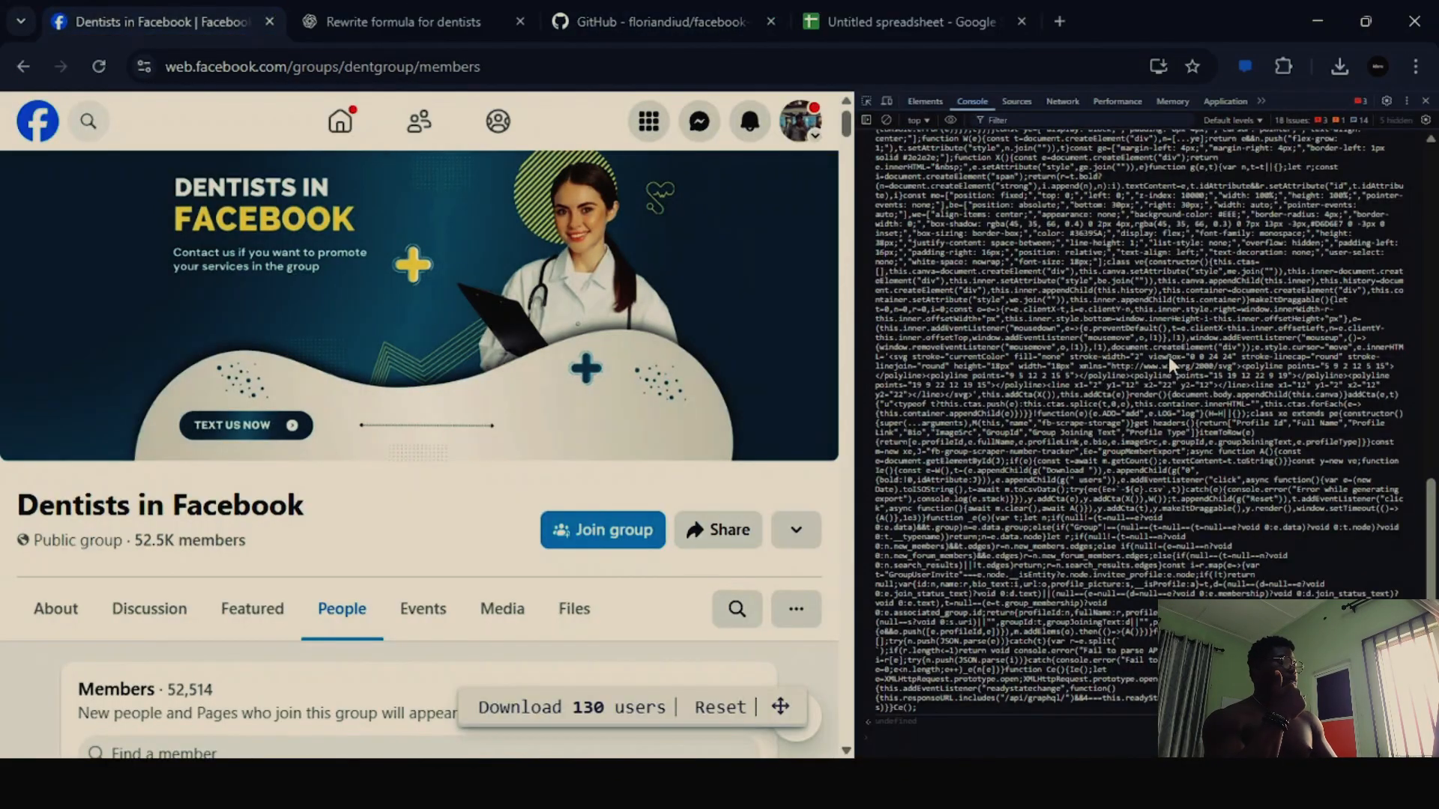
{"action": "scroll", "coordinate": [1184, 433], "scroll_direction": "up", "scroll_amount": 10}
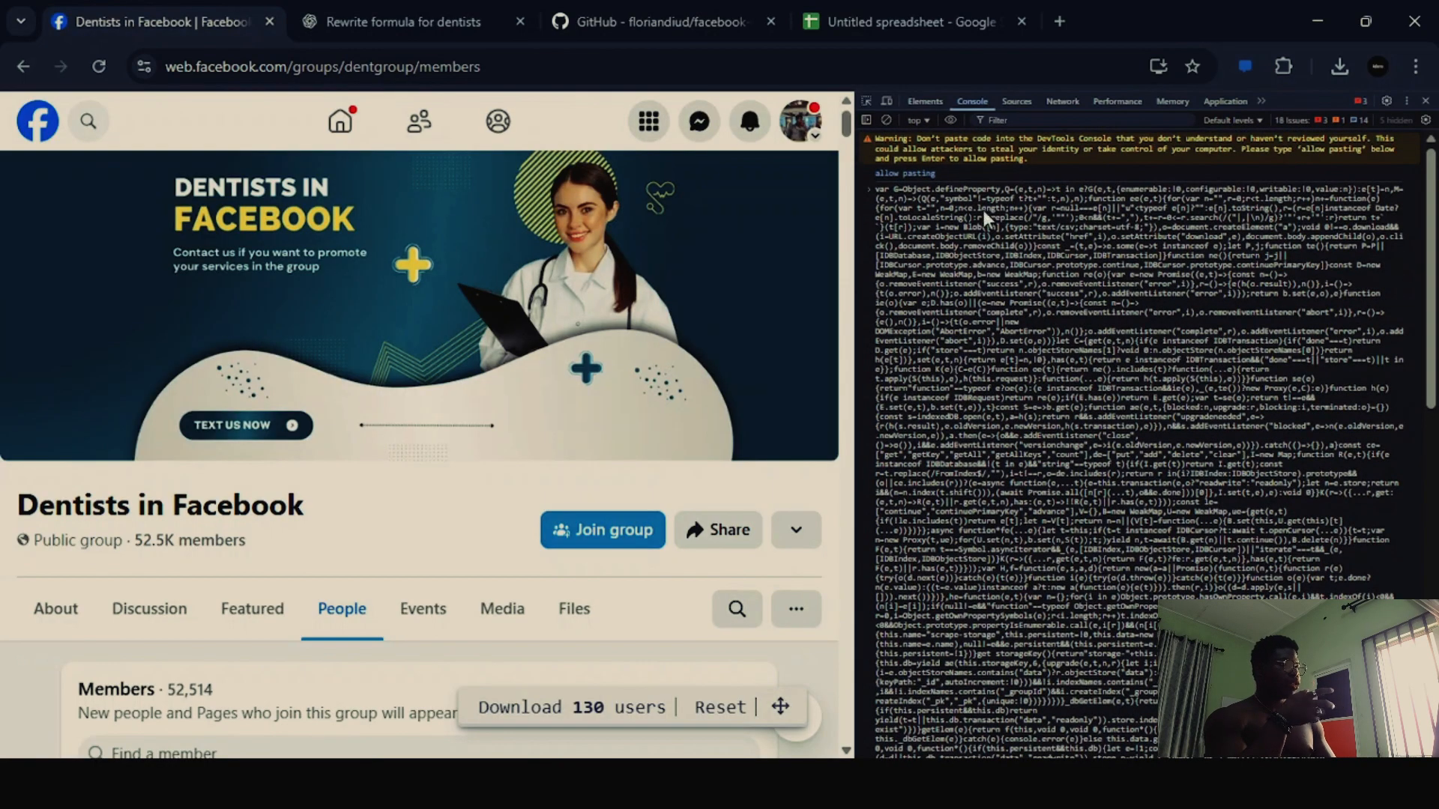
{"action": "scroll", "coordinate": [1045, 384], "scroll_direction": "down", "scroll_amount": 10}
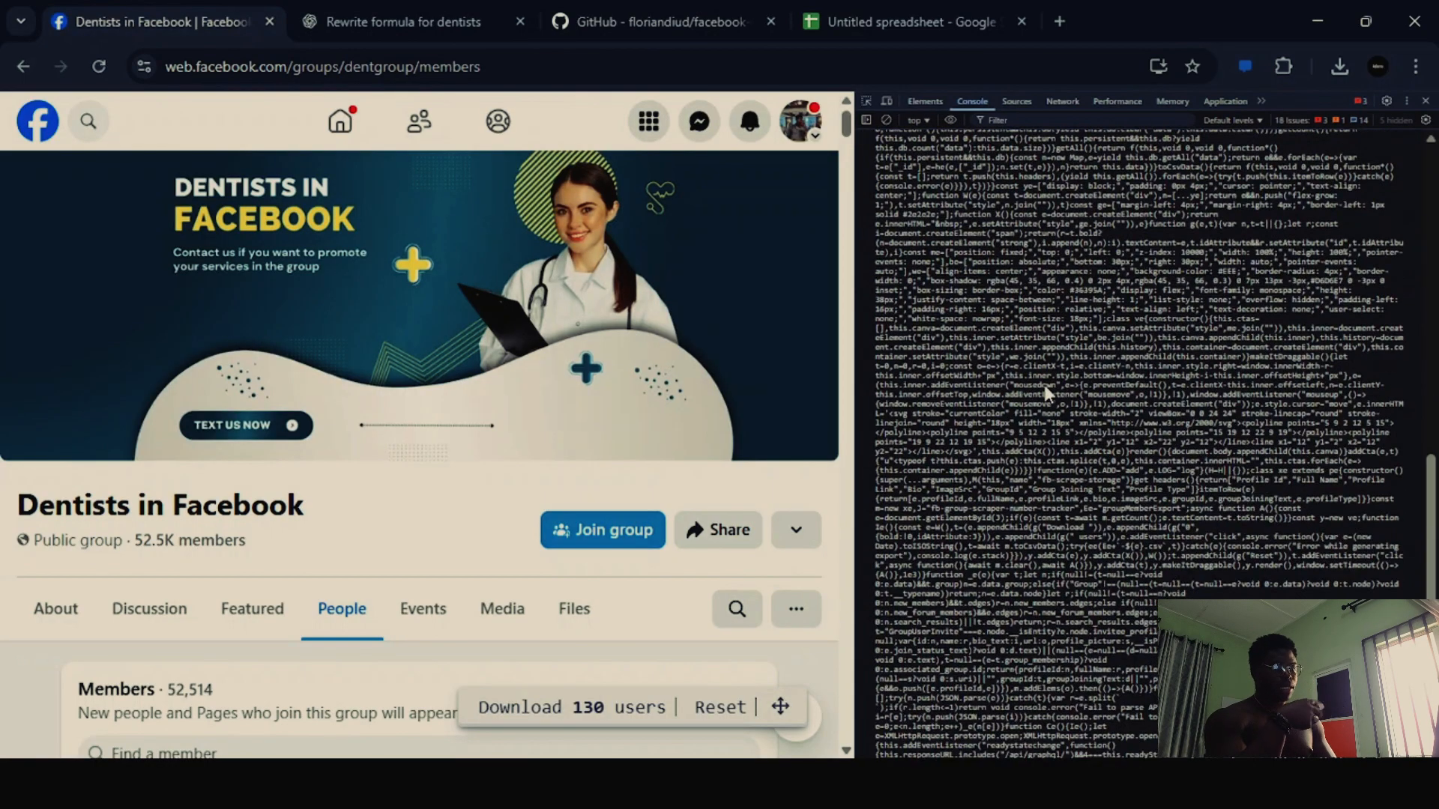
{"action": "scroll", "coordinate": [750, 477], "scroll_direction": "down", "scroll_amount": 8}
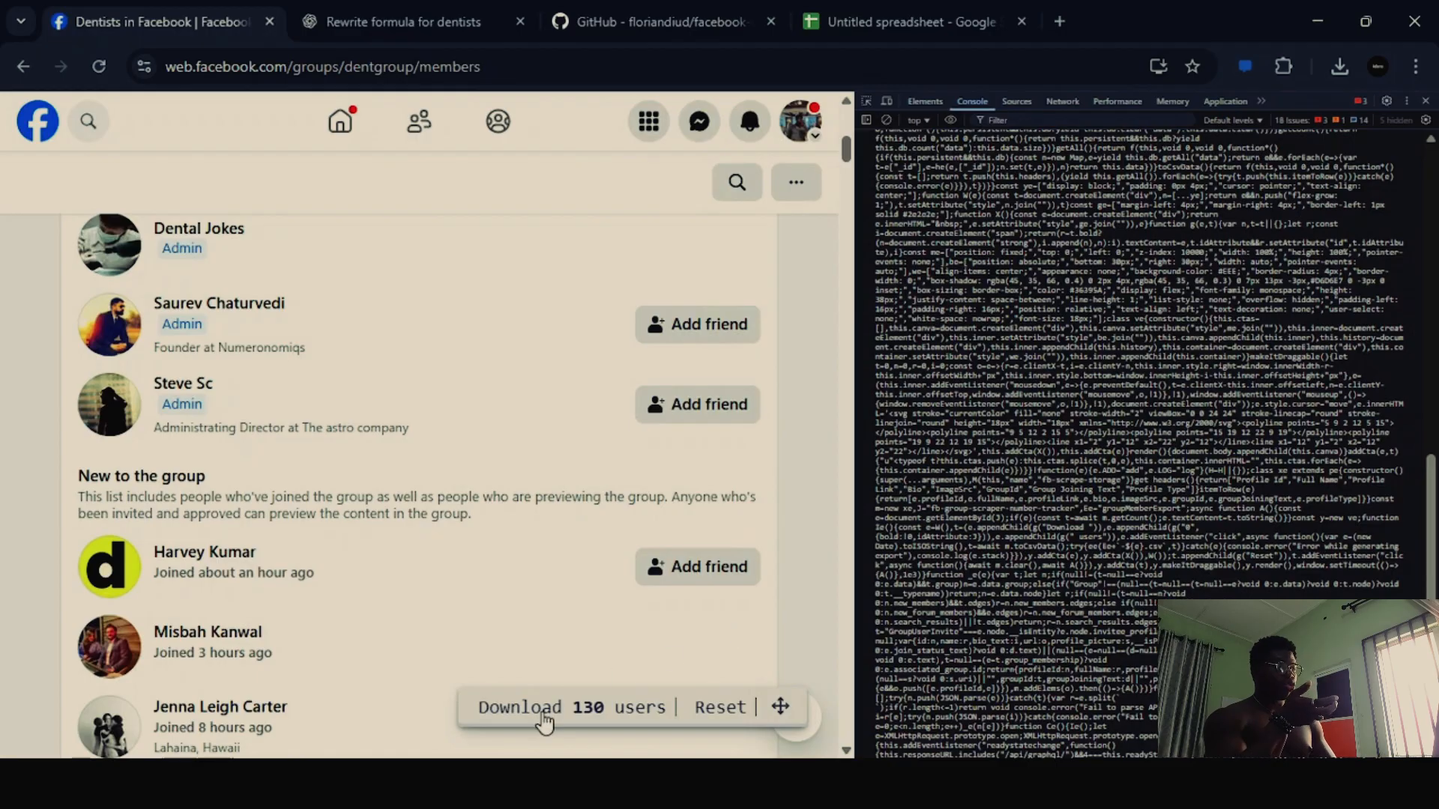
- Look through the Dentists in Facebook members list from the admins down to the last loaded members
{"action": "scroll", "coordinate": [683, 528], "scroll_direction": "down", "scroll_amount": 5}
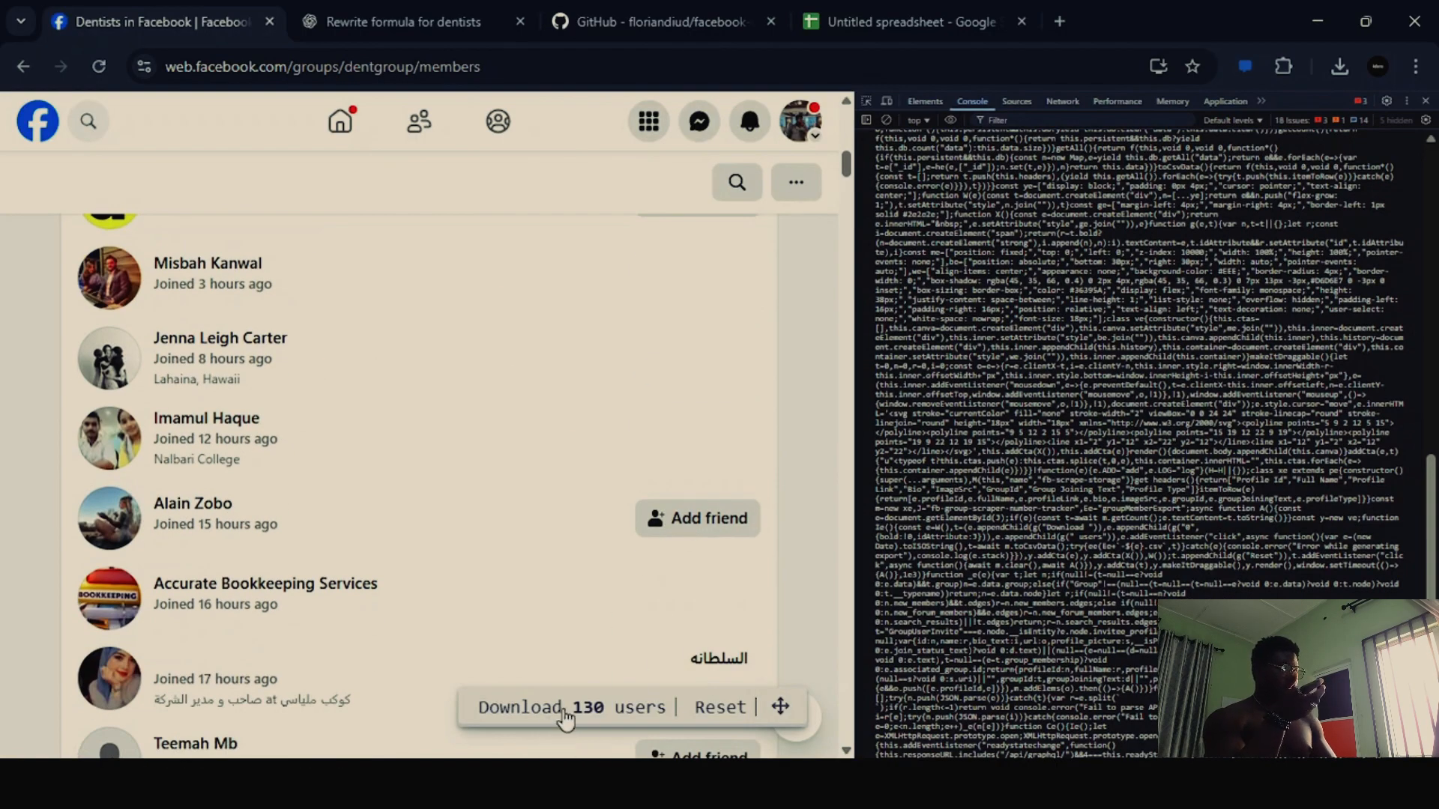
{"action": "scroll", "coordinate": [702, 606], "scroll_direction": "down", "scroll_amount": 4}
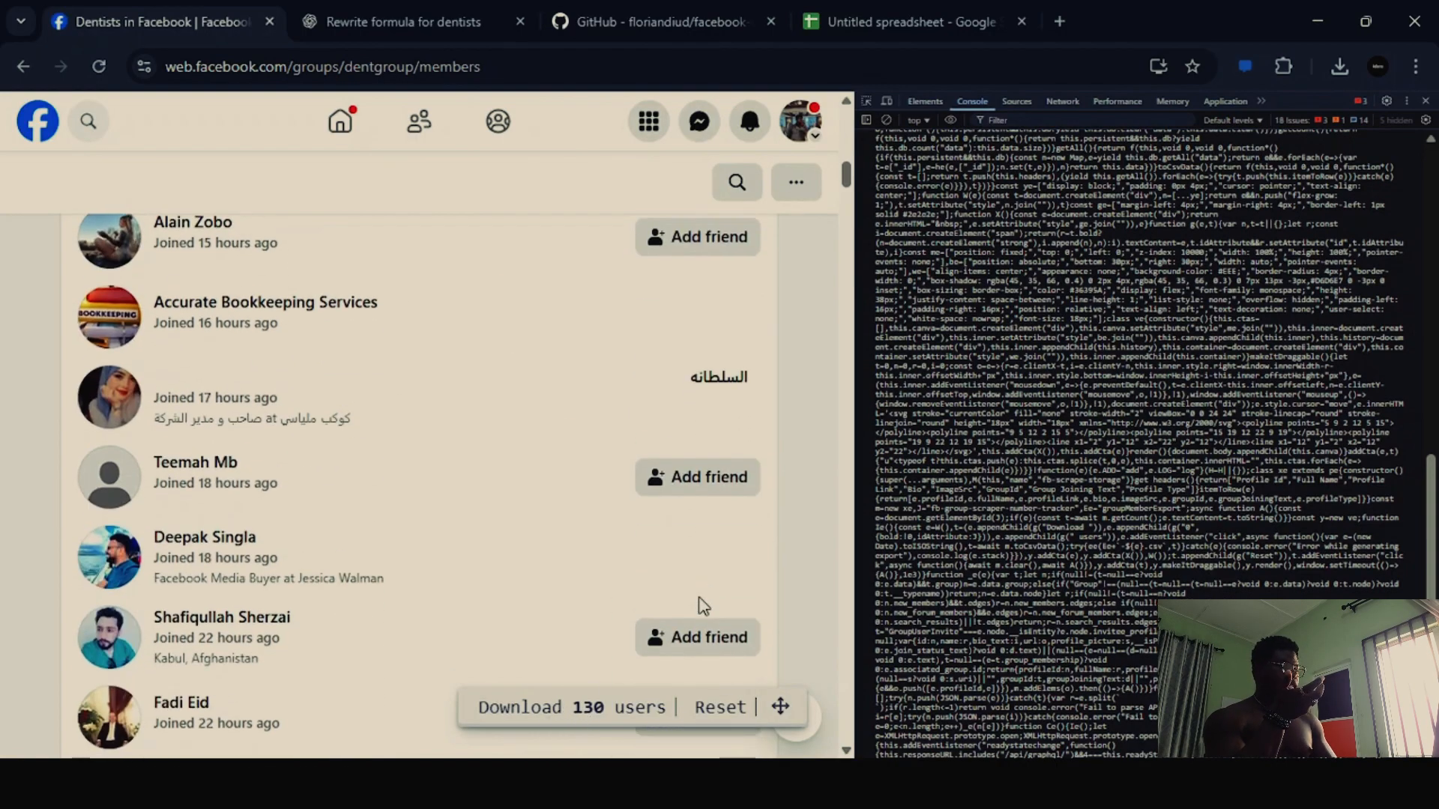
{"action": "scroll", "coordinate": [742, 586], "scroll_direction": "down", "scroll_amount": 10}
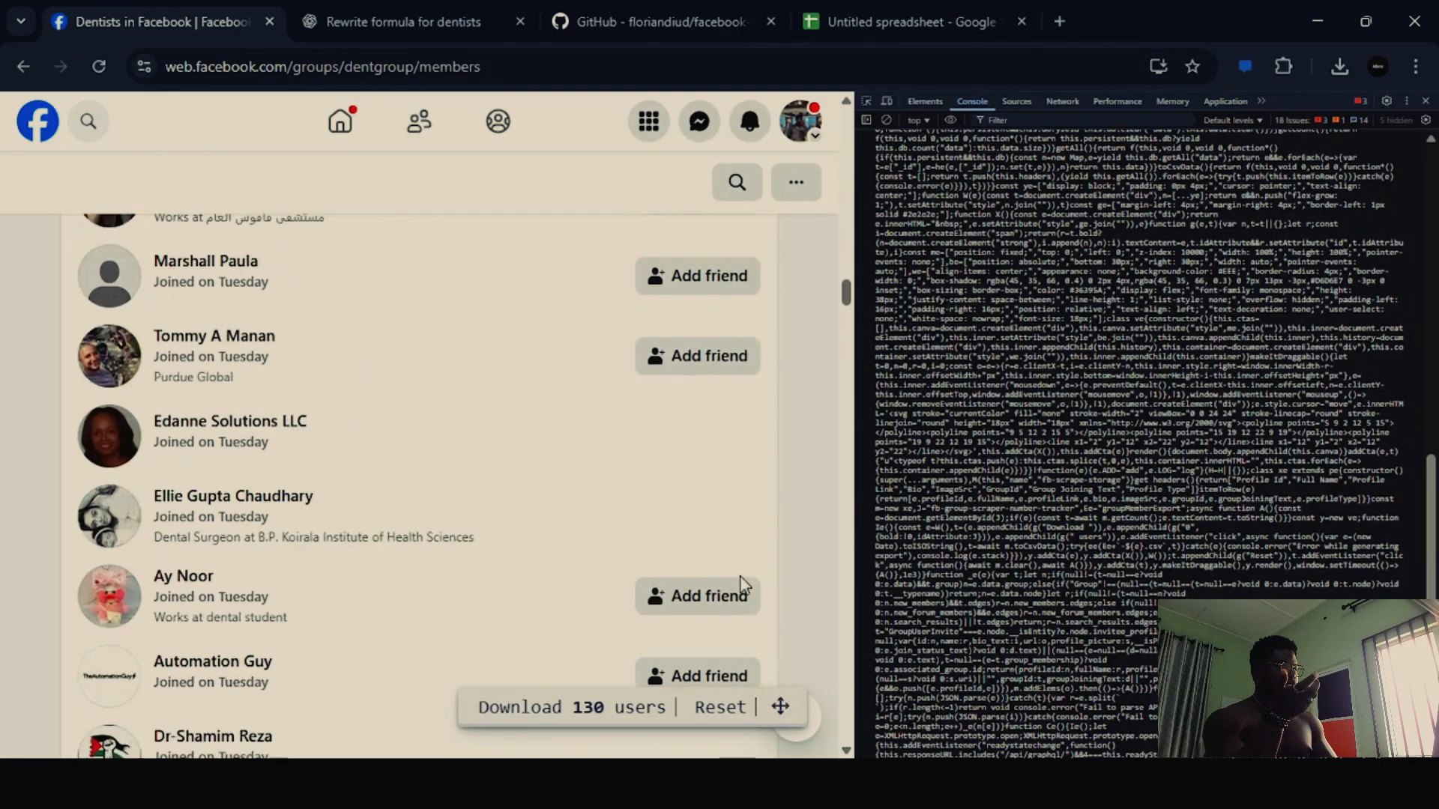
{"action": "scroll", "coordinate": [750, 577], "scroll_direction": "down", "scroll_amount": 10}
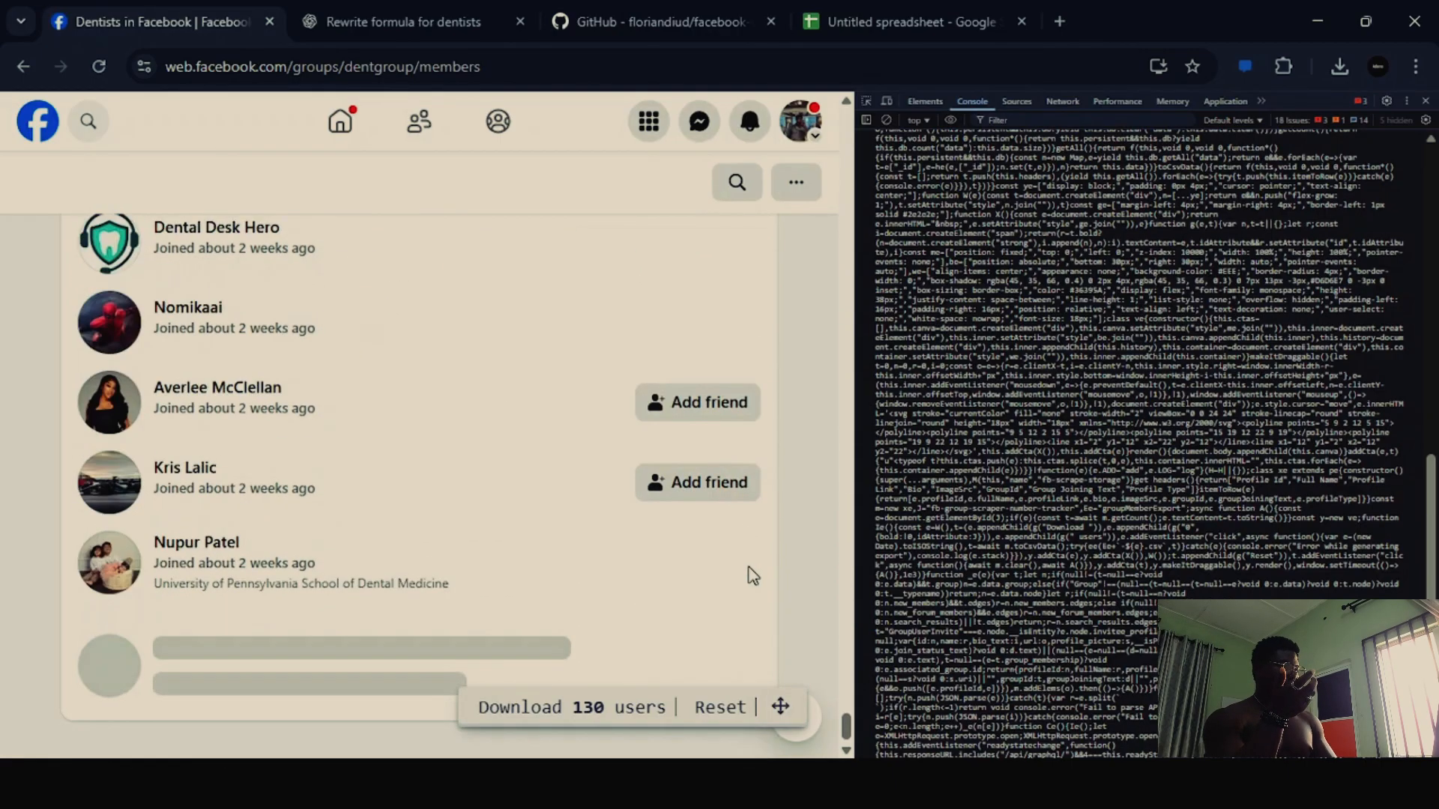
- Switch to the Google Sheets member spreadsheet and select the FIRSTNAME header cell to review the first-name column
{"action": "left_click", "coordinate": [874, 6]}
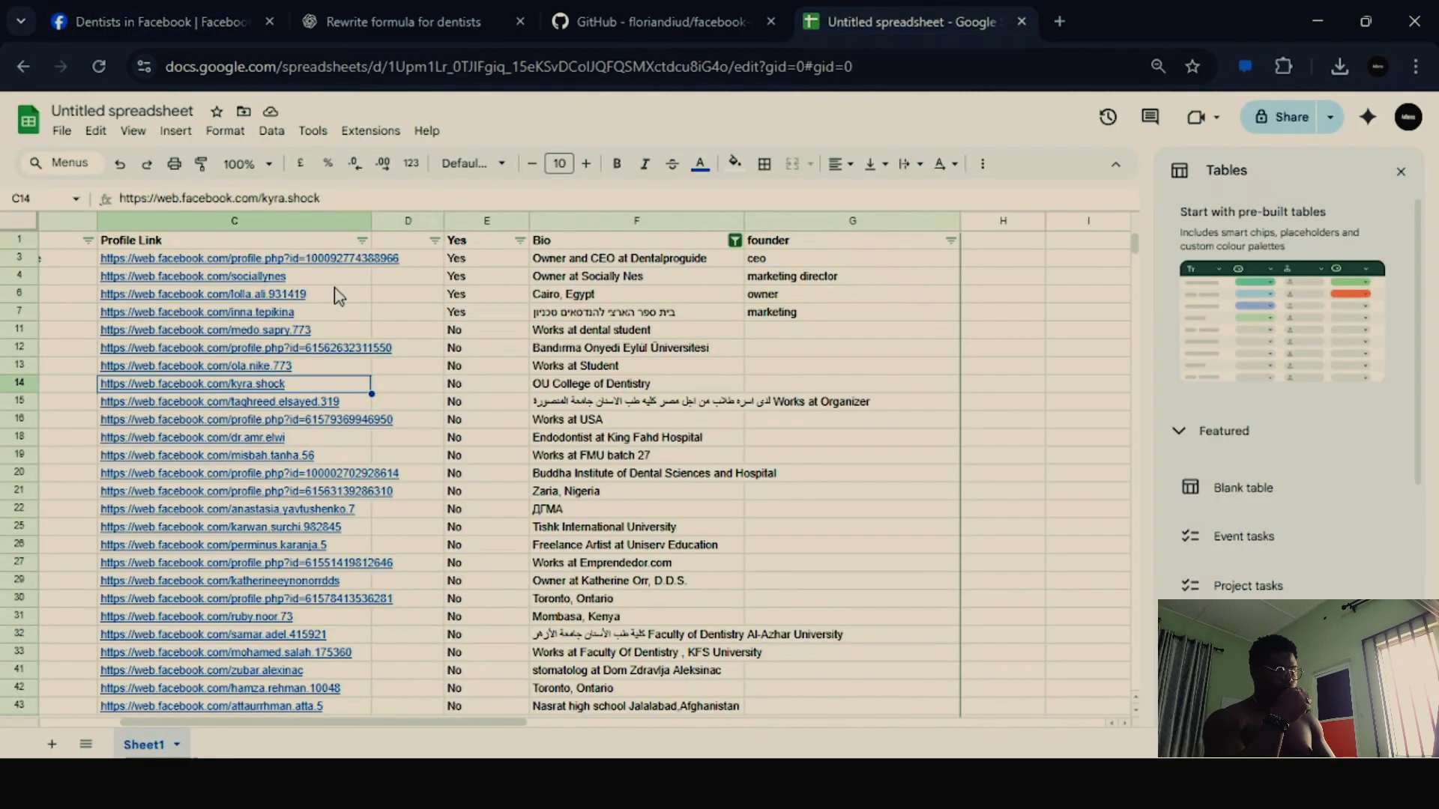
{"action": "scroll", "coordinate": [72, 259], "scroll_direction": "left", "scroll_amount": 3}
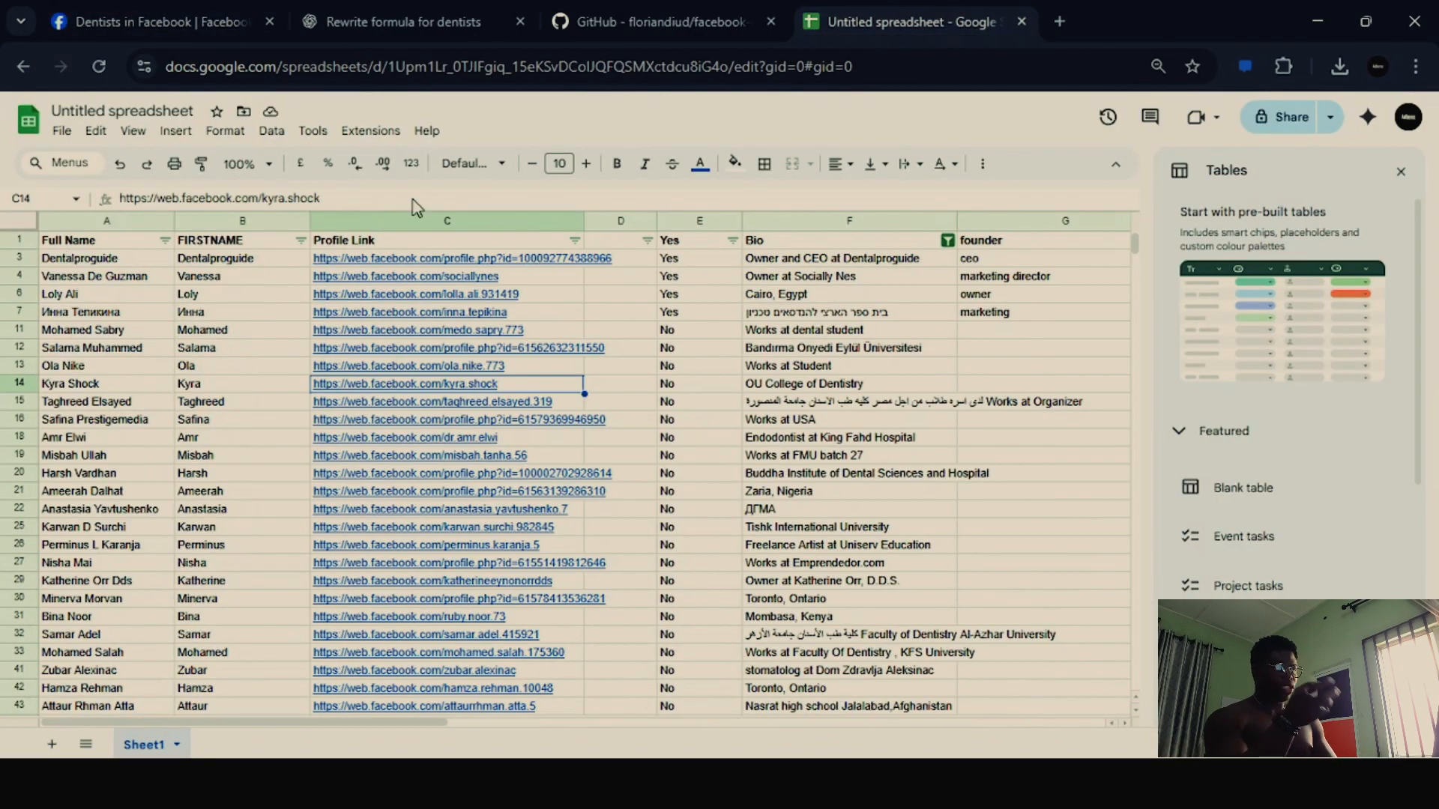
{"action": "left_click", "coordinate": [238, 245]}
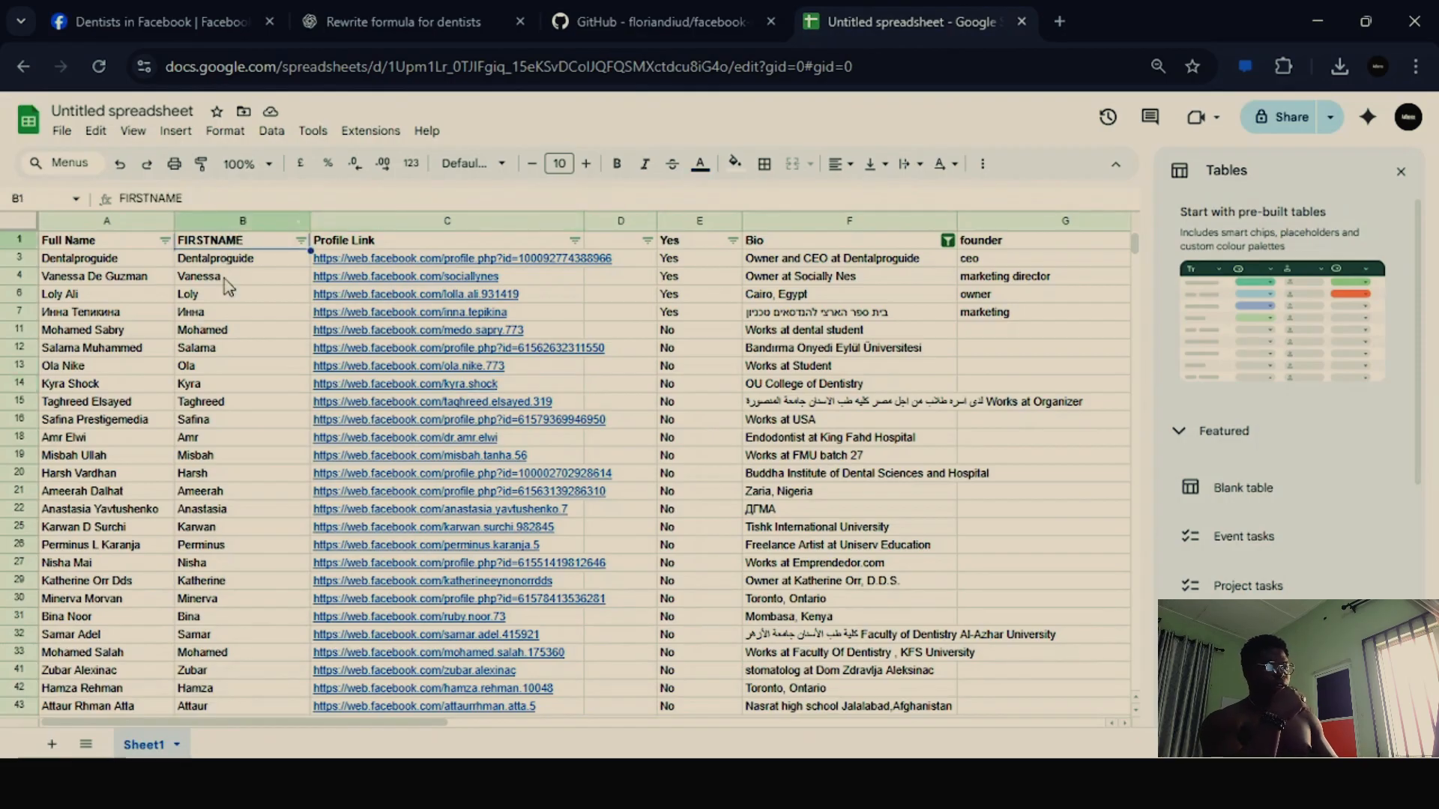